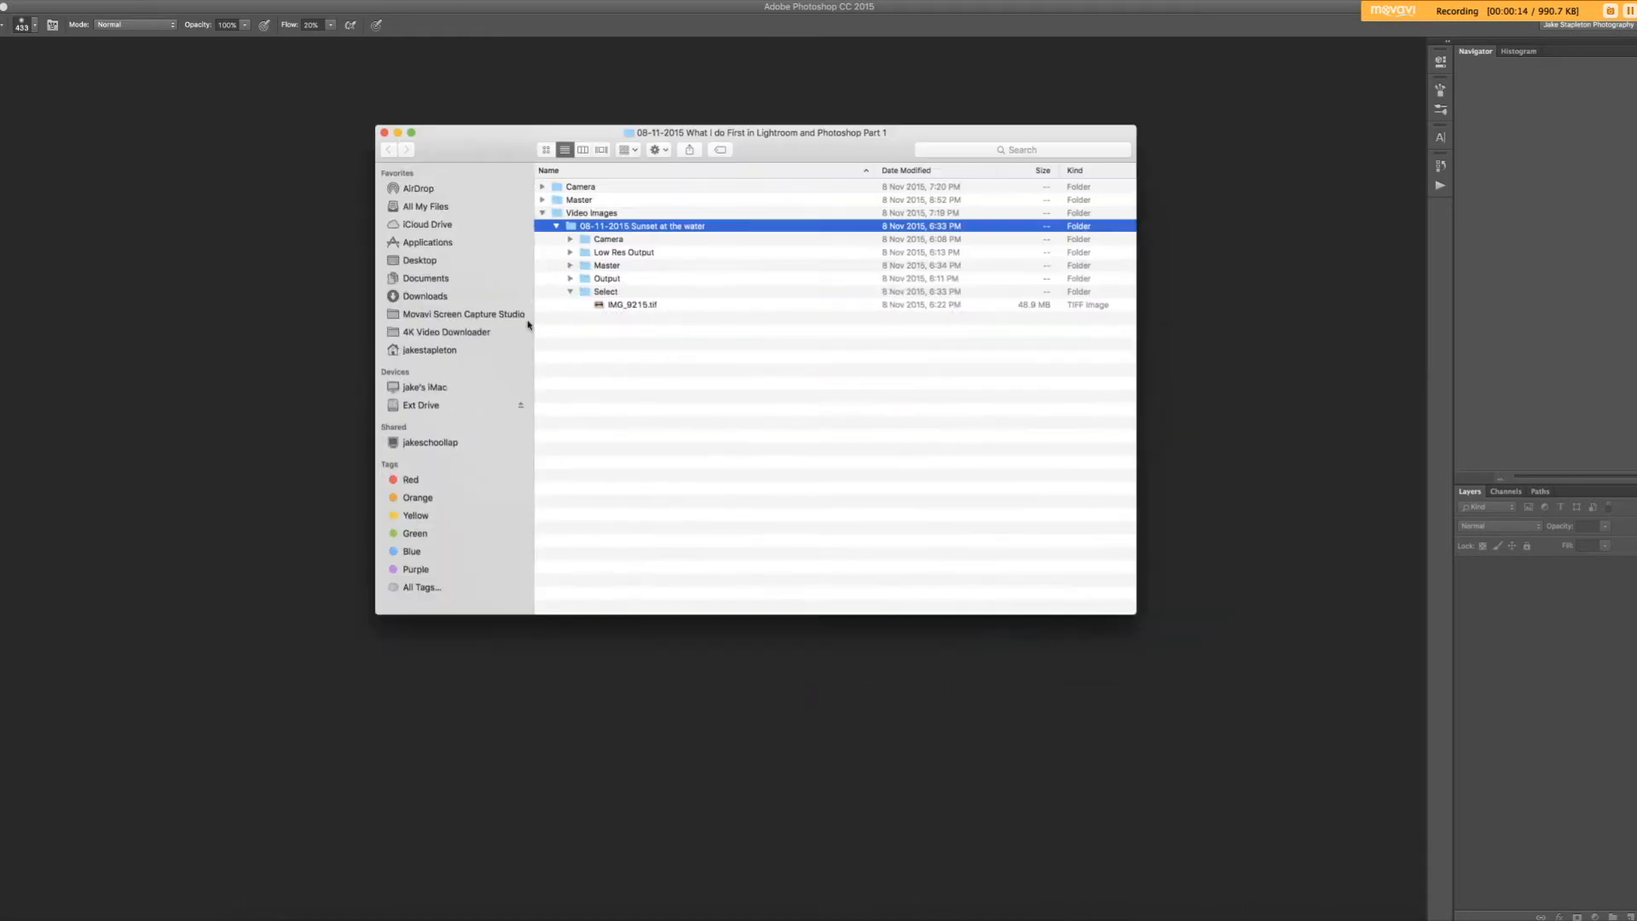
Open IMG_9215.tif from the Select folder in Photoshop and show it in full-screen mode.
drag(617, 309, 317, 409)
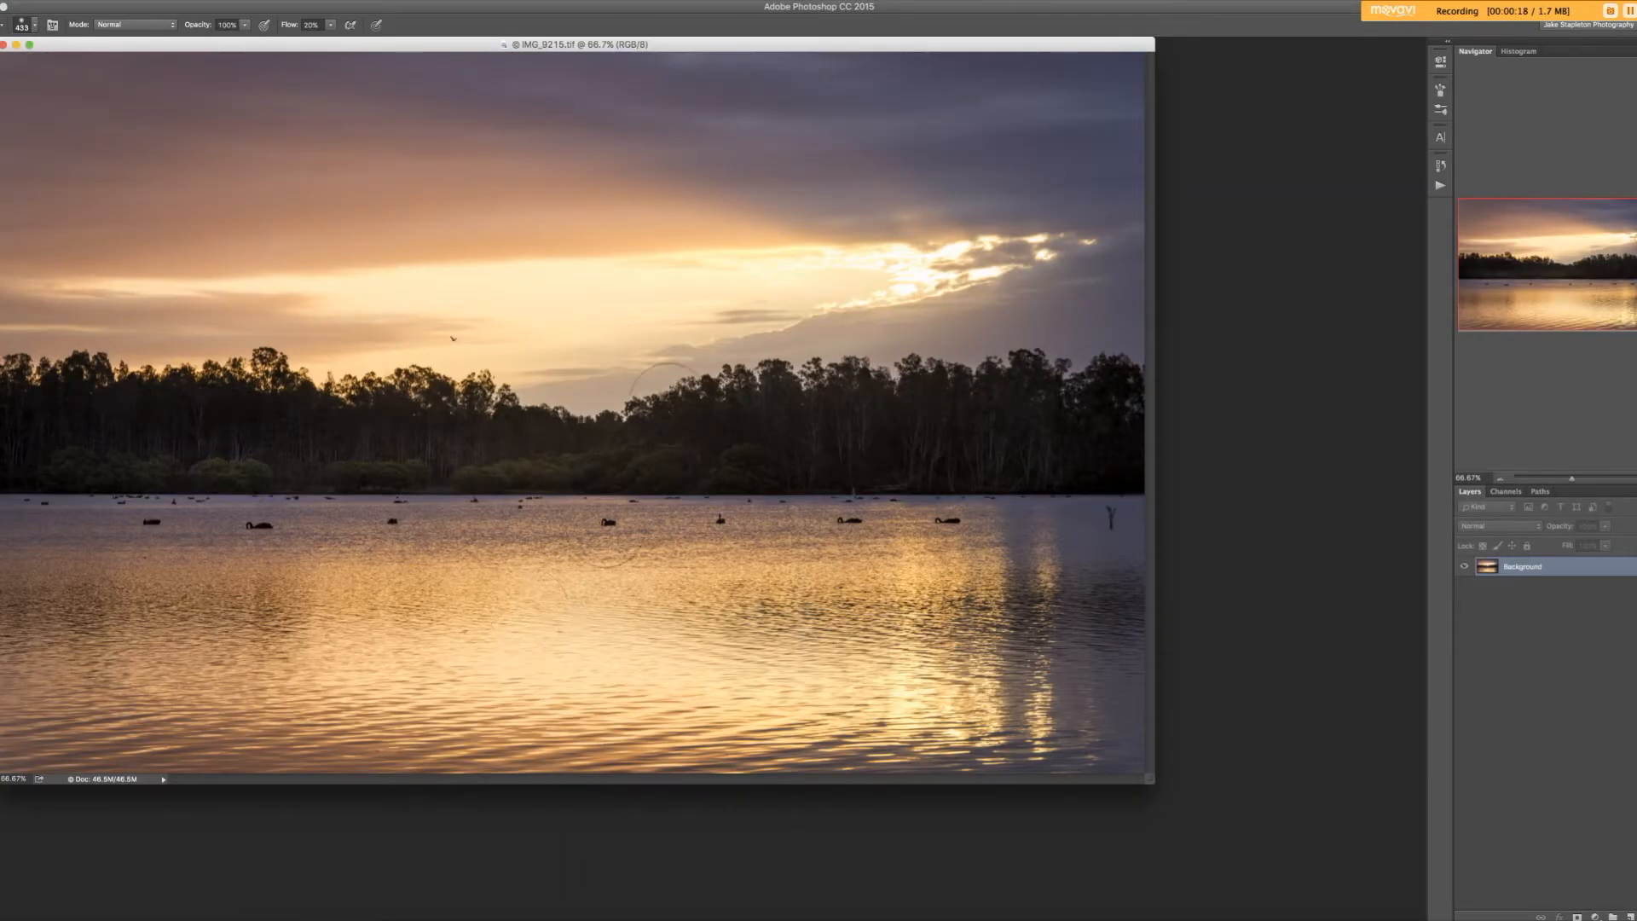
key(f)
key(f)
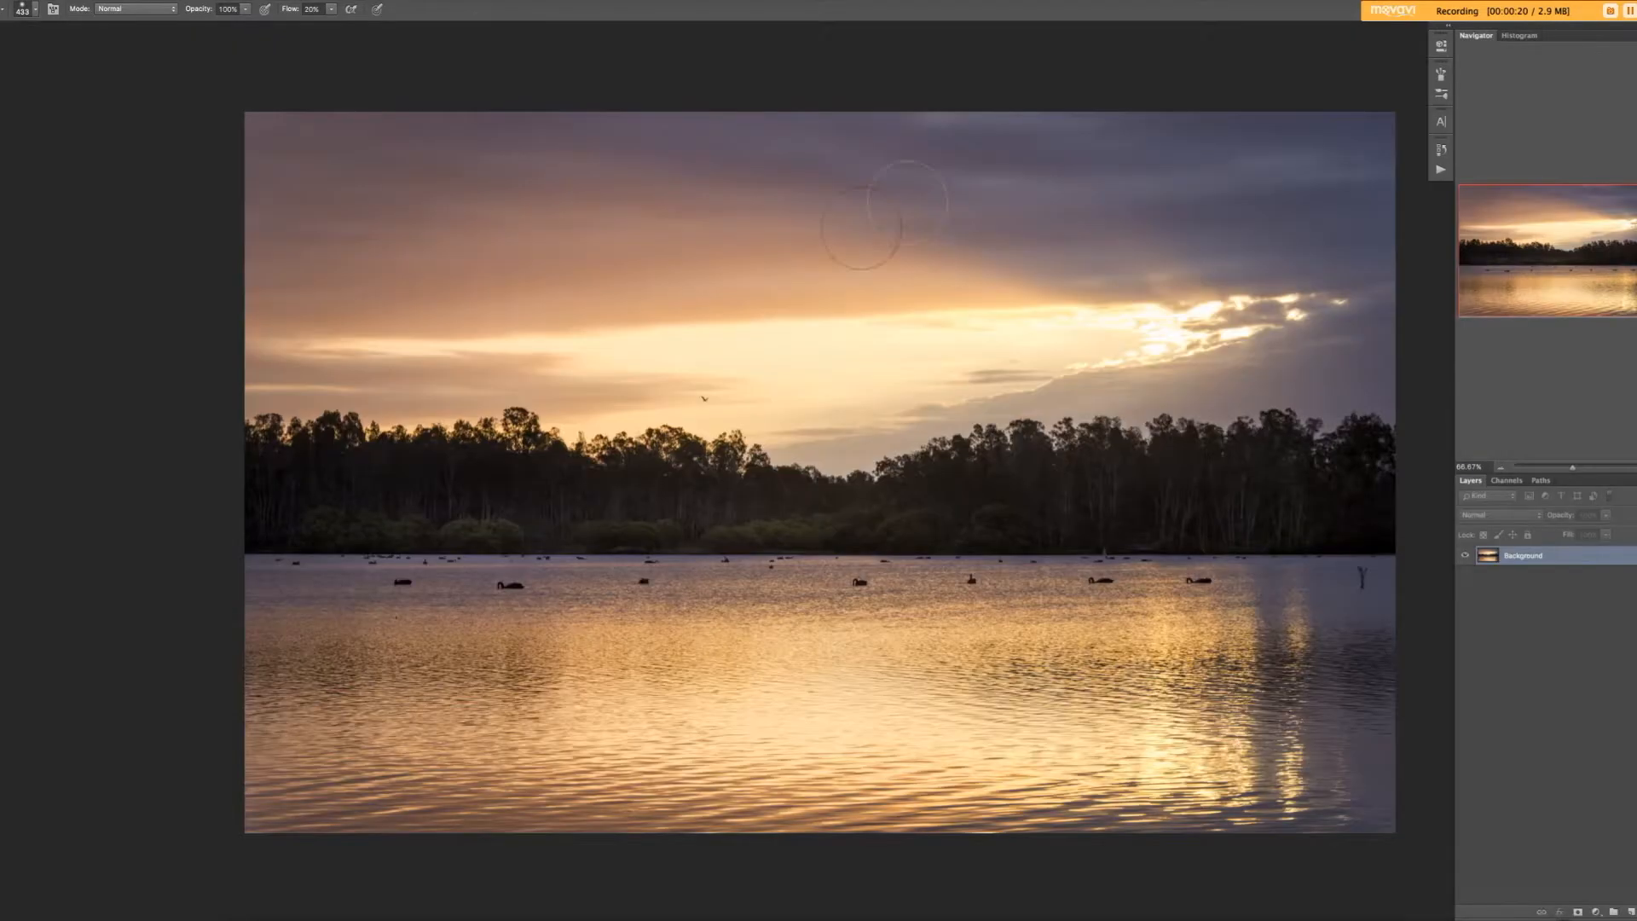
drag(843, 368, 724, 363)
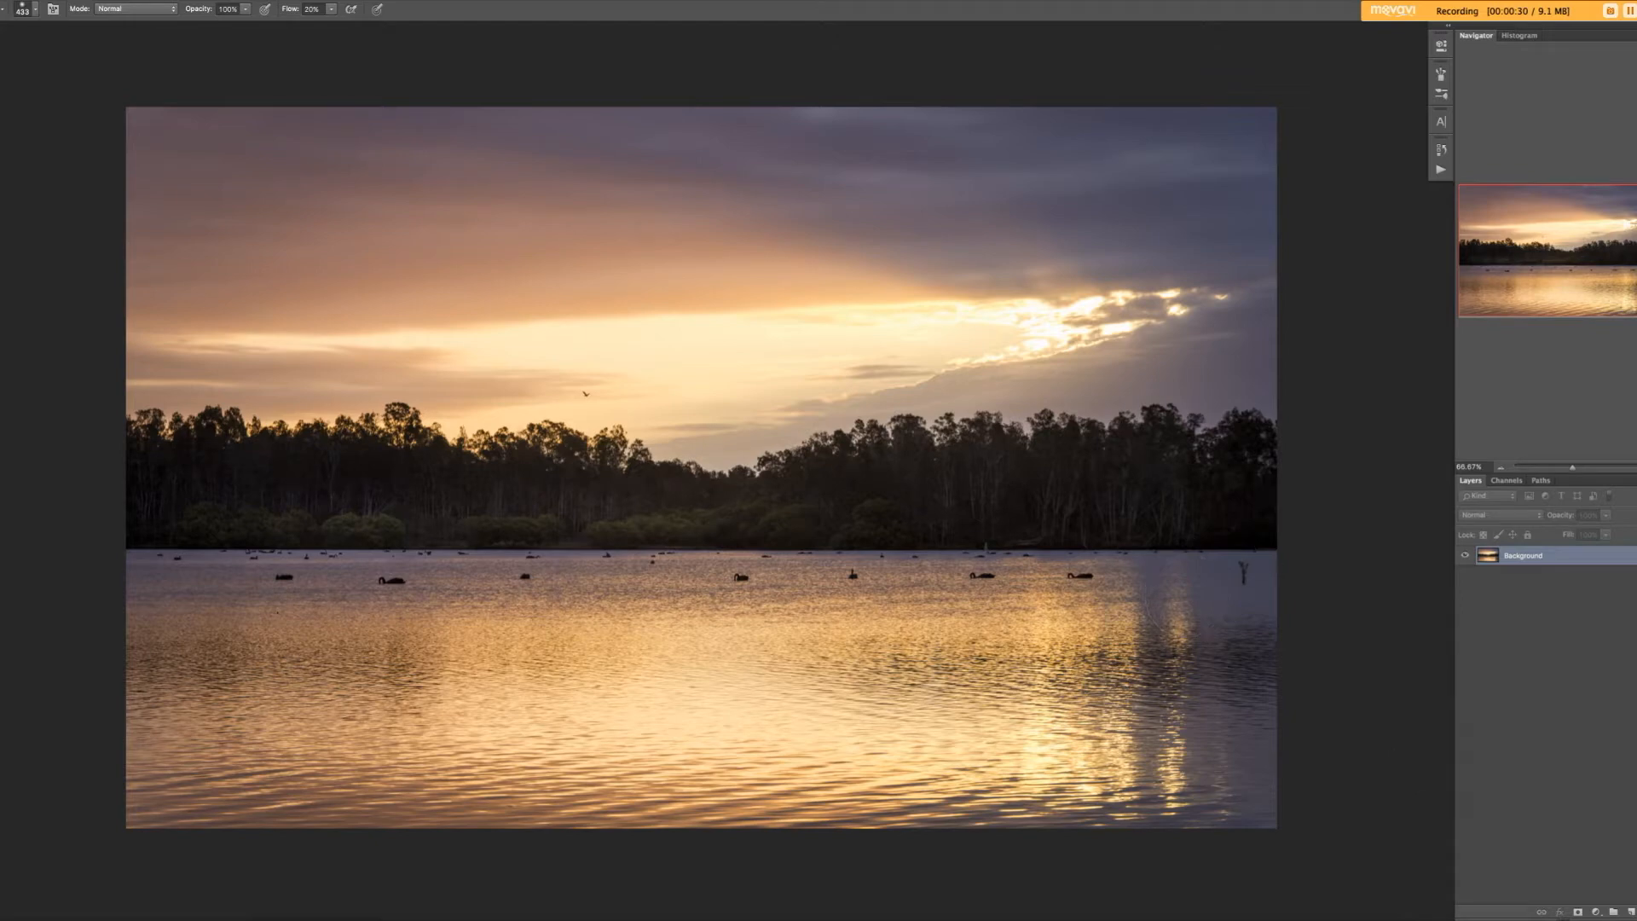
Add a Curves adjustment layer and raise the RGB midtones slightly, to an output of about 138.
click(1590, 913)
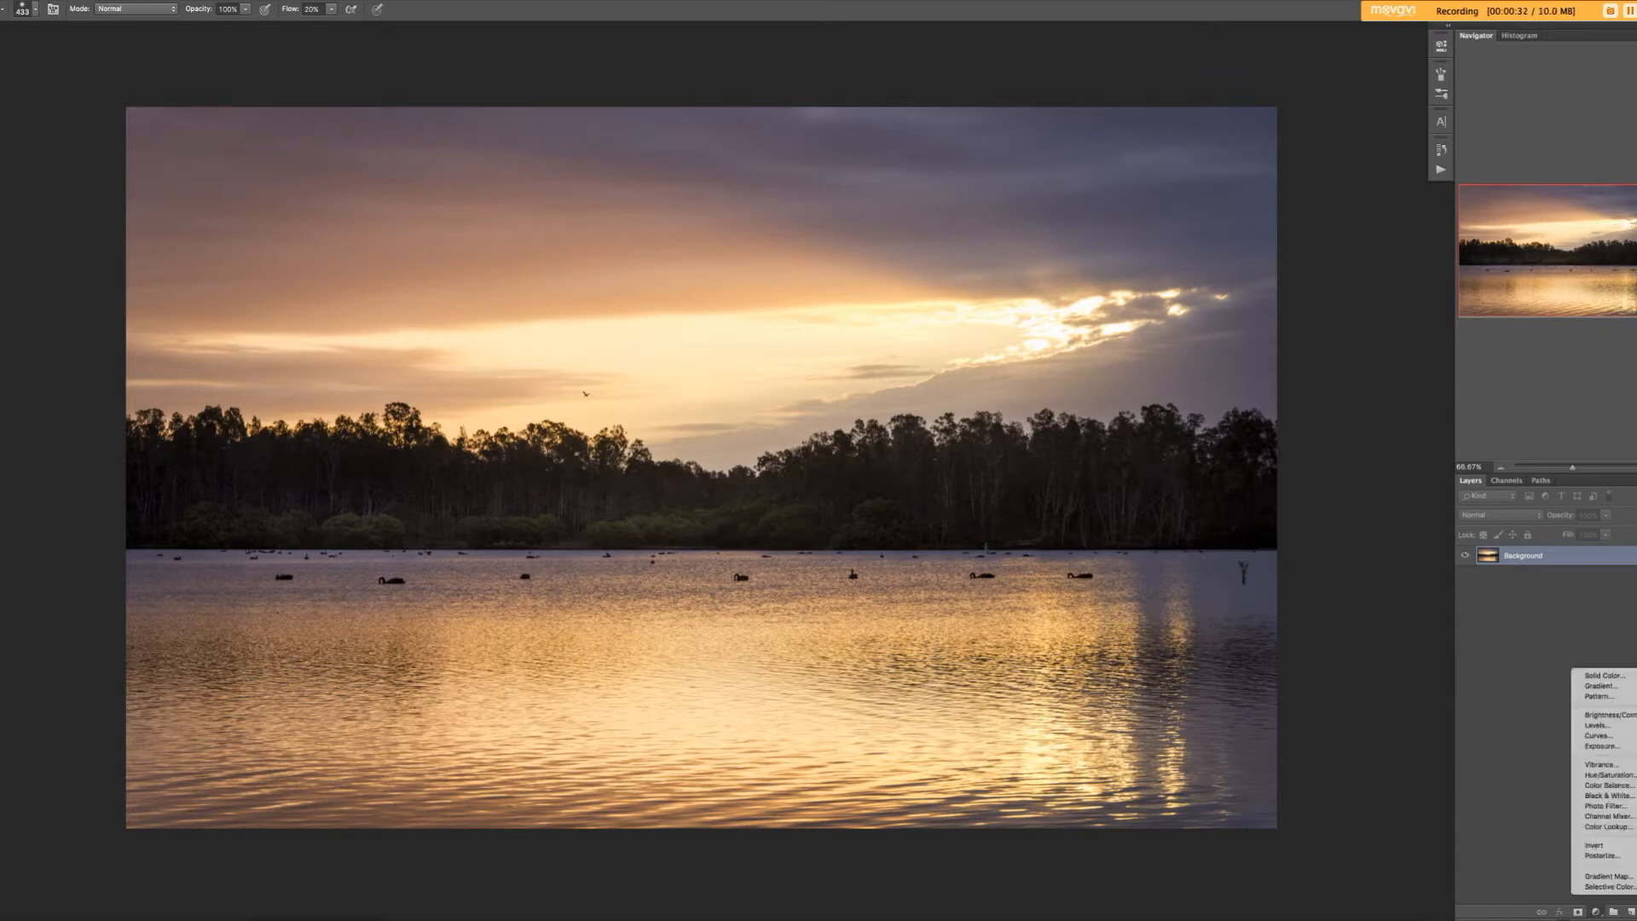
click(1597, 735)
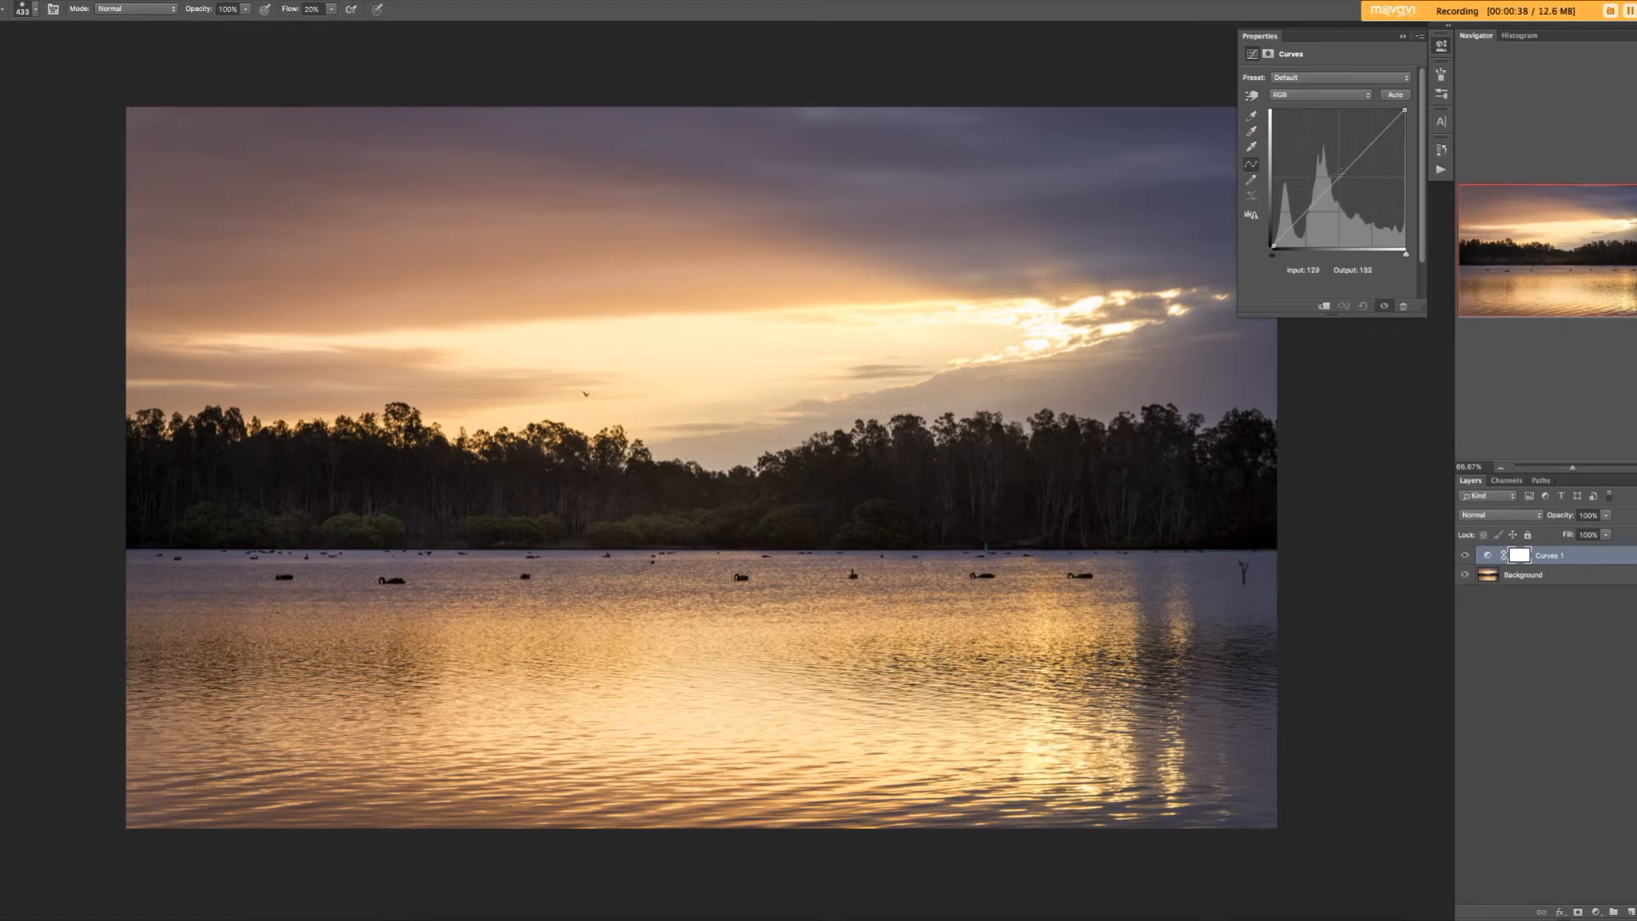
drag(1338, 176, 1333, 172)
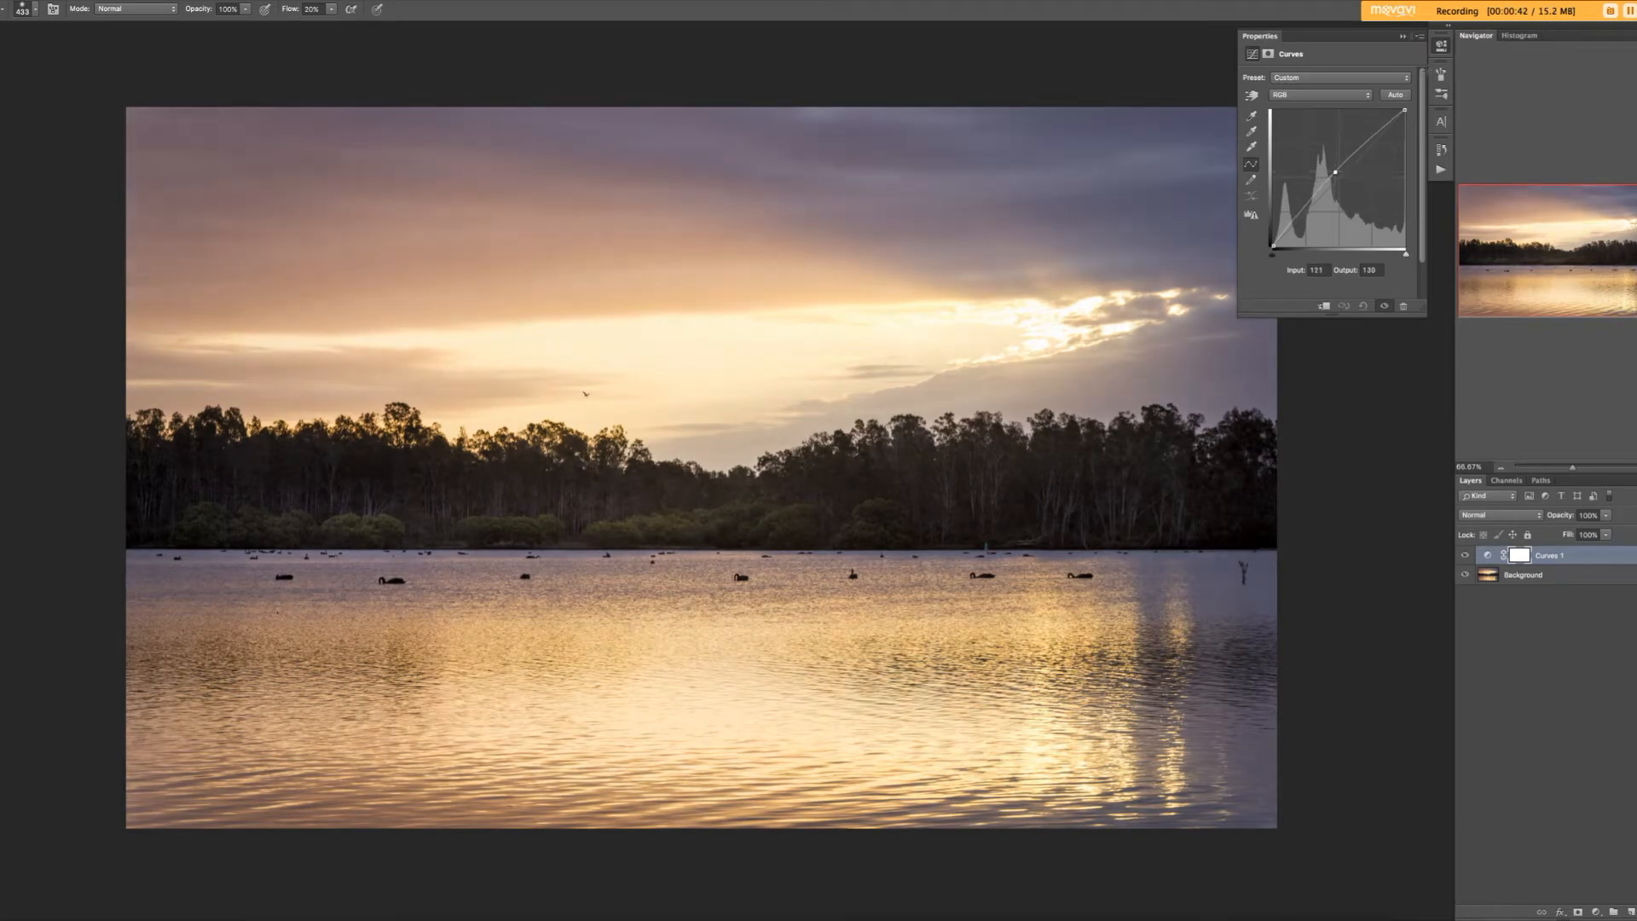
click(1442, 47)
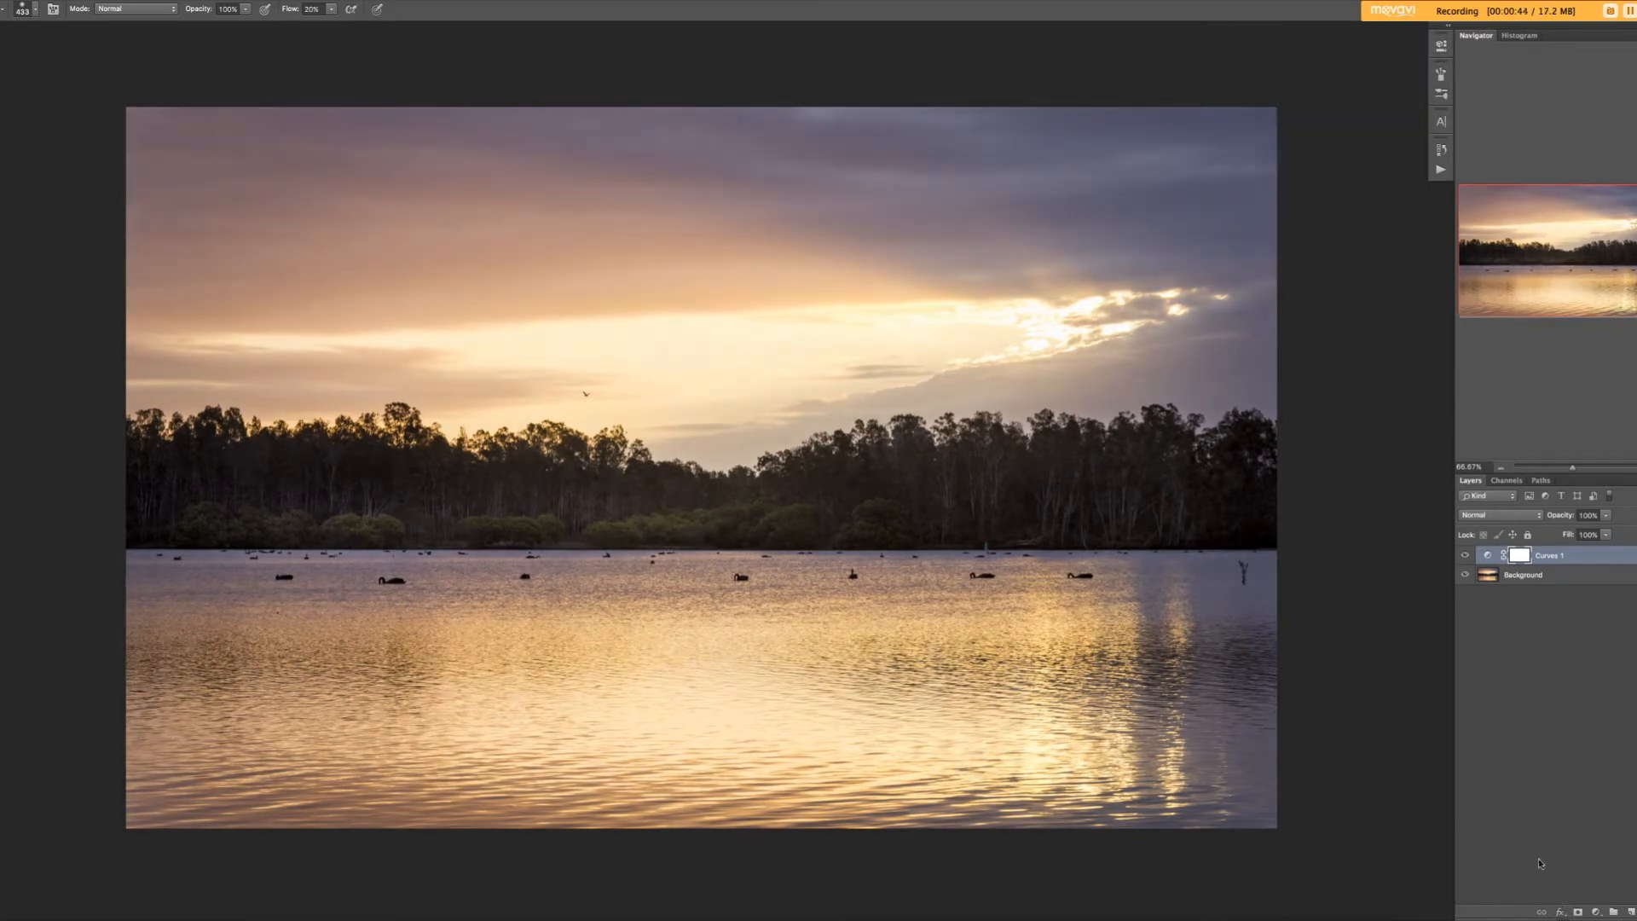
Invert the Curves mask to black, paint the brightening onto the shrubs along the waterline, and compare with the layer hidden.
key(ctrl+i)
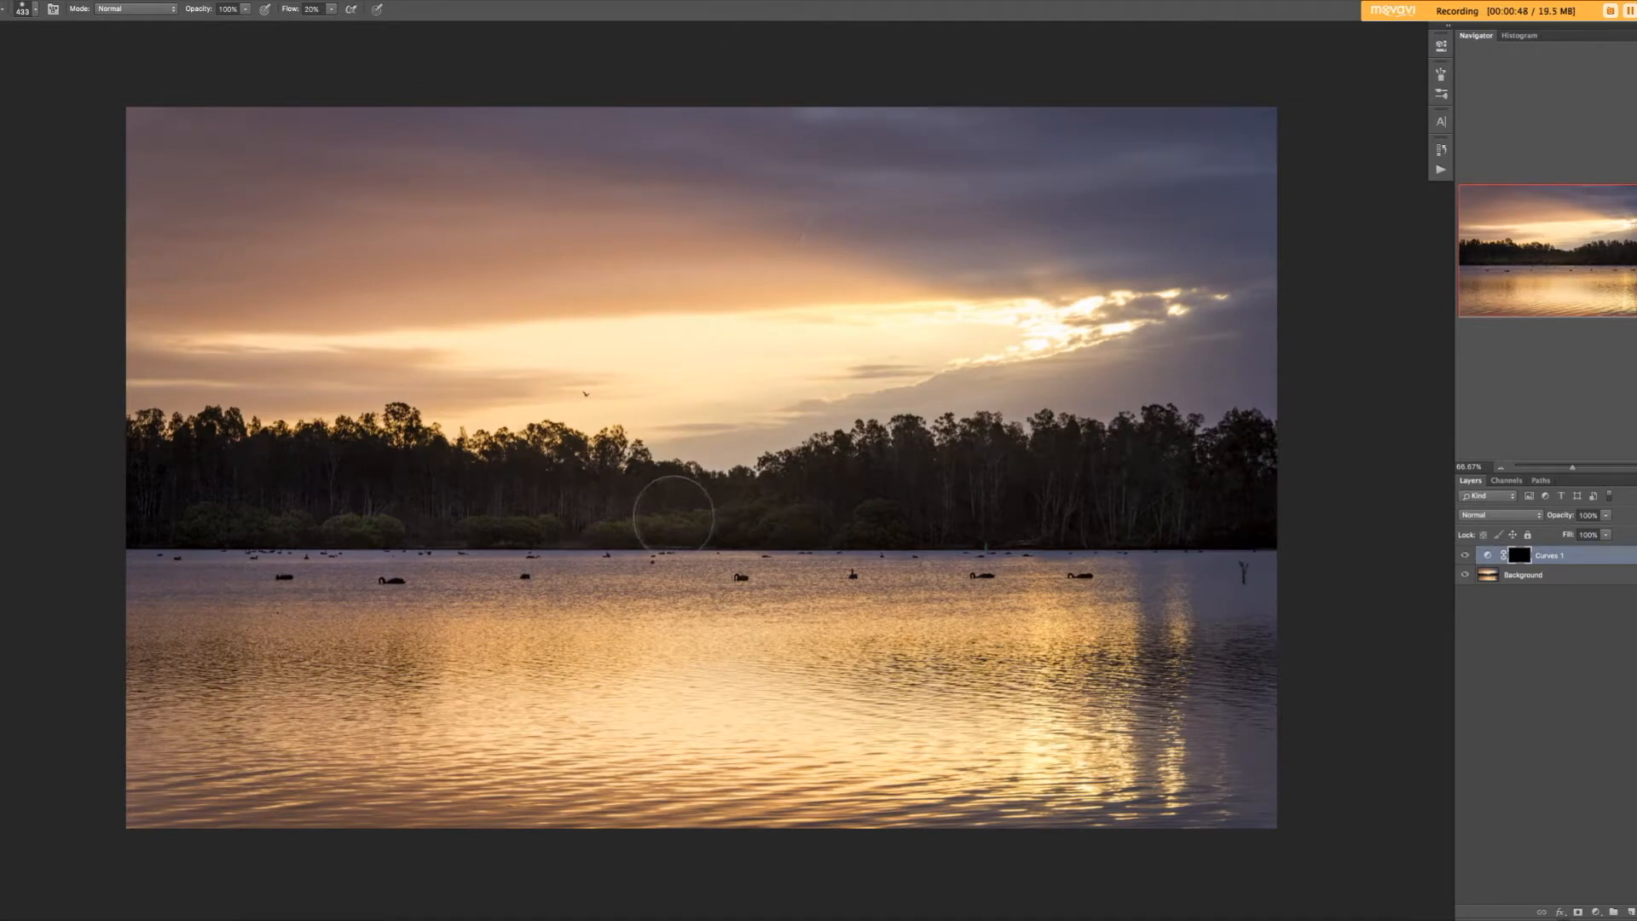
drag(999, 492, 995, 485)
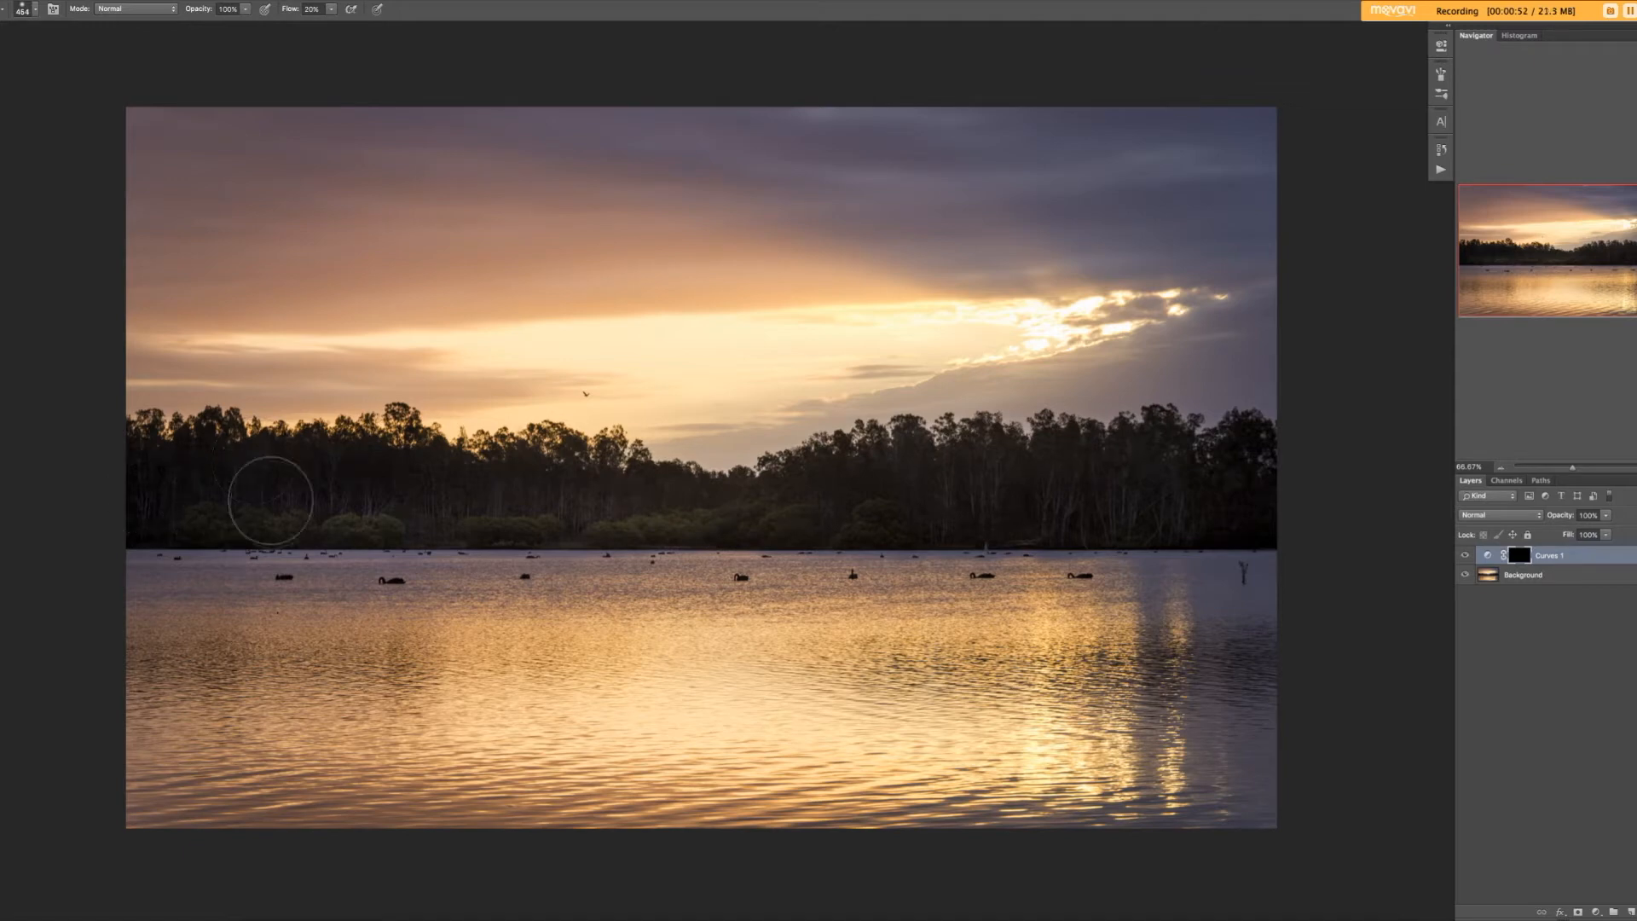
mouse_move(183, 509)
mouse_down()
mouse_move(928, 507)
mouse_move(981, 501)
mouse_move(910, 487)
mouse_move(953, 476)
mouse_move(1256, 483)
mouse_move(635, 503)
mouse_up()
click(1464, 556)
click(1466, 555)
click(1466, 555)
click(1466, 555)
Add a Hue/Saturation adjustment layer and shift the master hue slightly toward green.
click(1594, 912)
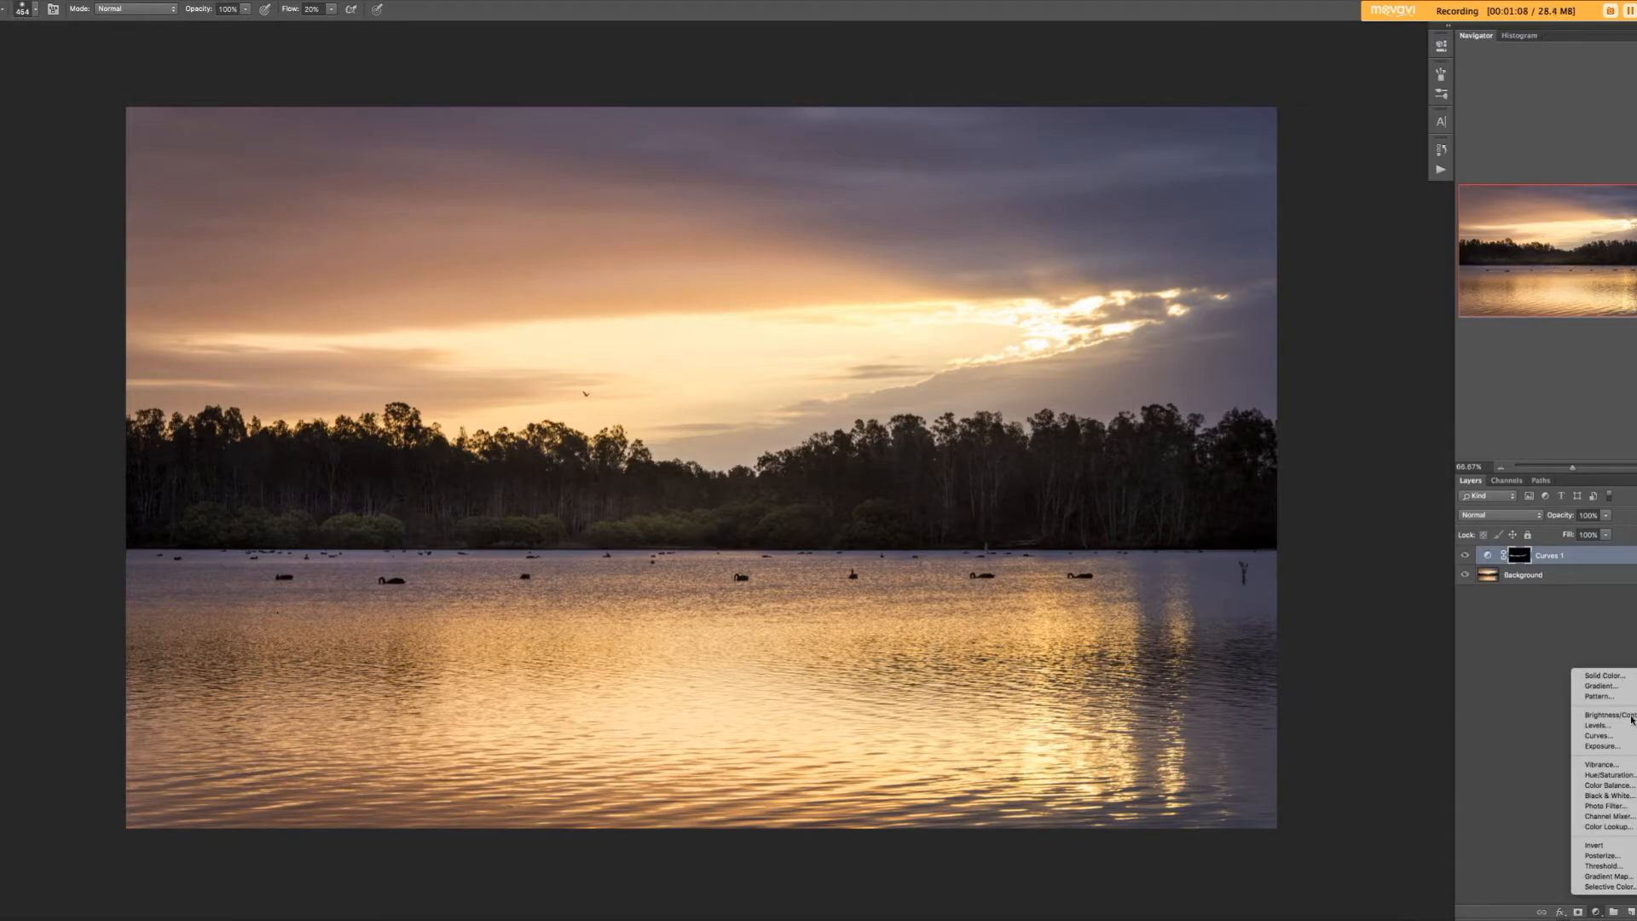
click(1608, 775)
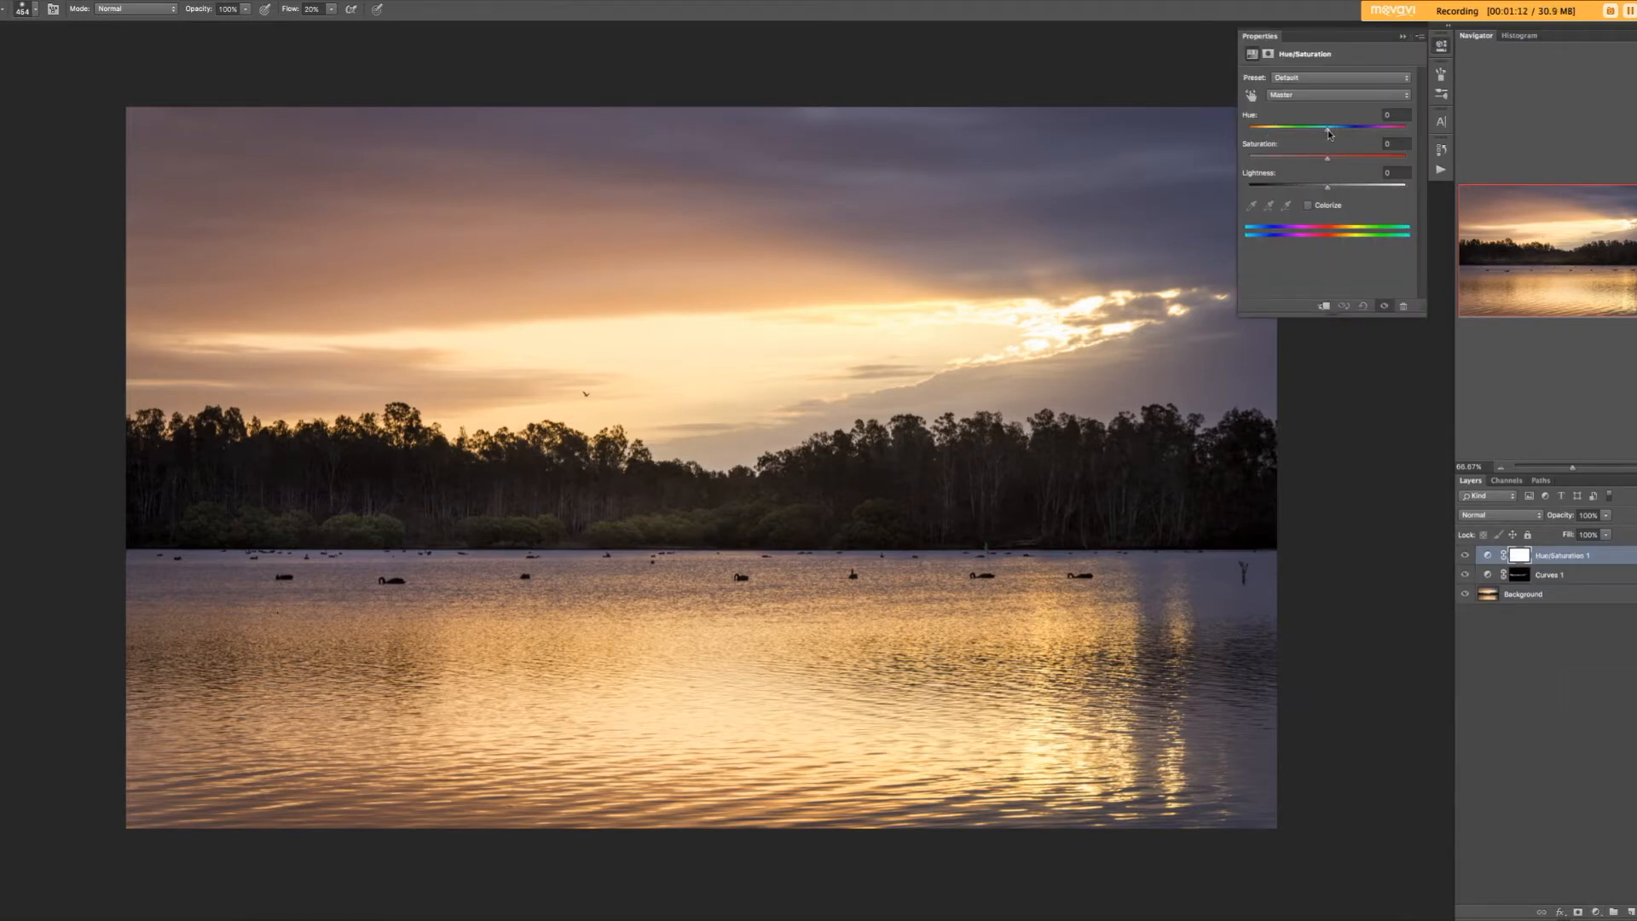
drag(1334, 134, 1335, 133)
click(1443, 49)
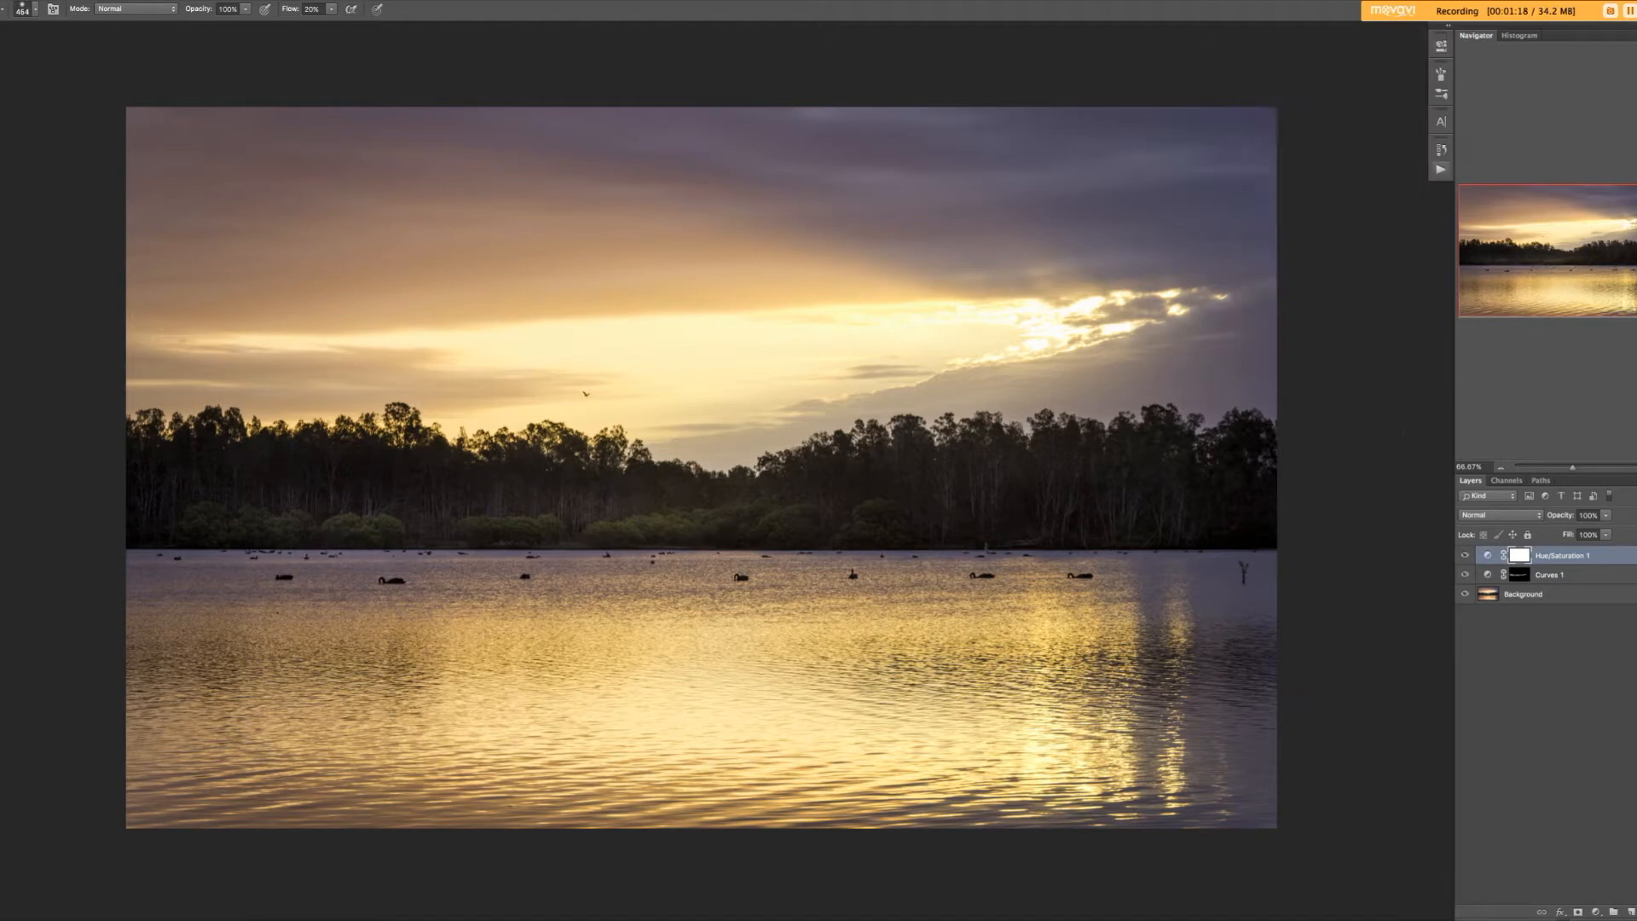
Invert the Hue/Saturation mask to black and paint the green shift onto the shrubs along the shoreline with a smaller brush.
key(ctrl+i)
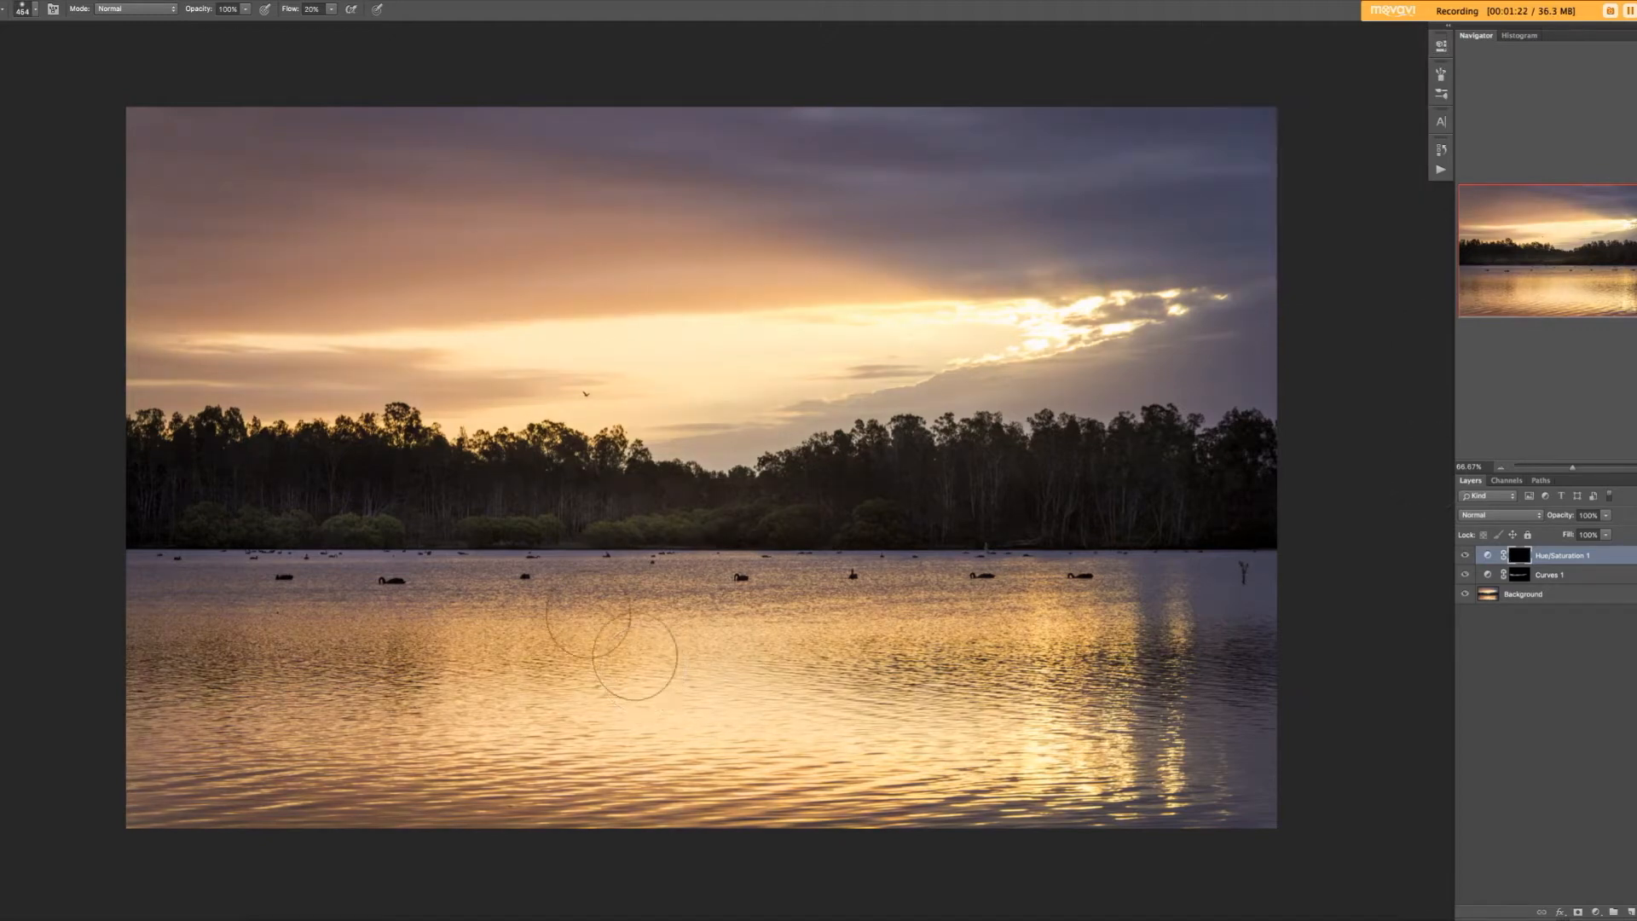
mouse_move(606, 522)
mouse_down()
mouse_move(569, 529)
mouse_move(607, 524)
mouse_up()
key(super+plus)
key(super+plus)
drag(1001, 567, 1376, 549)
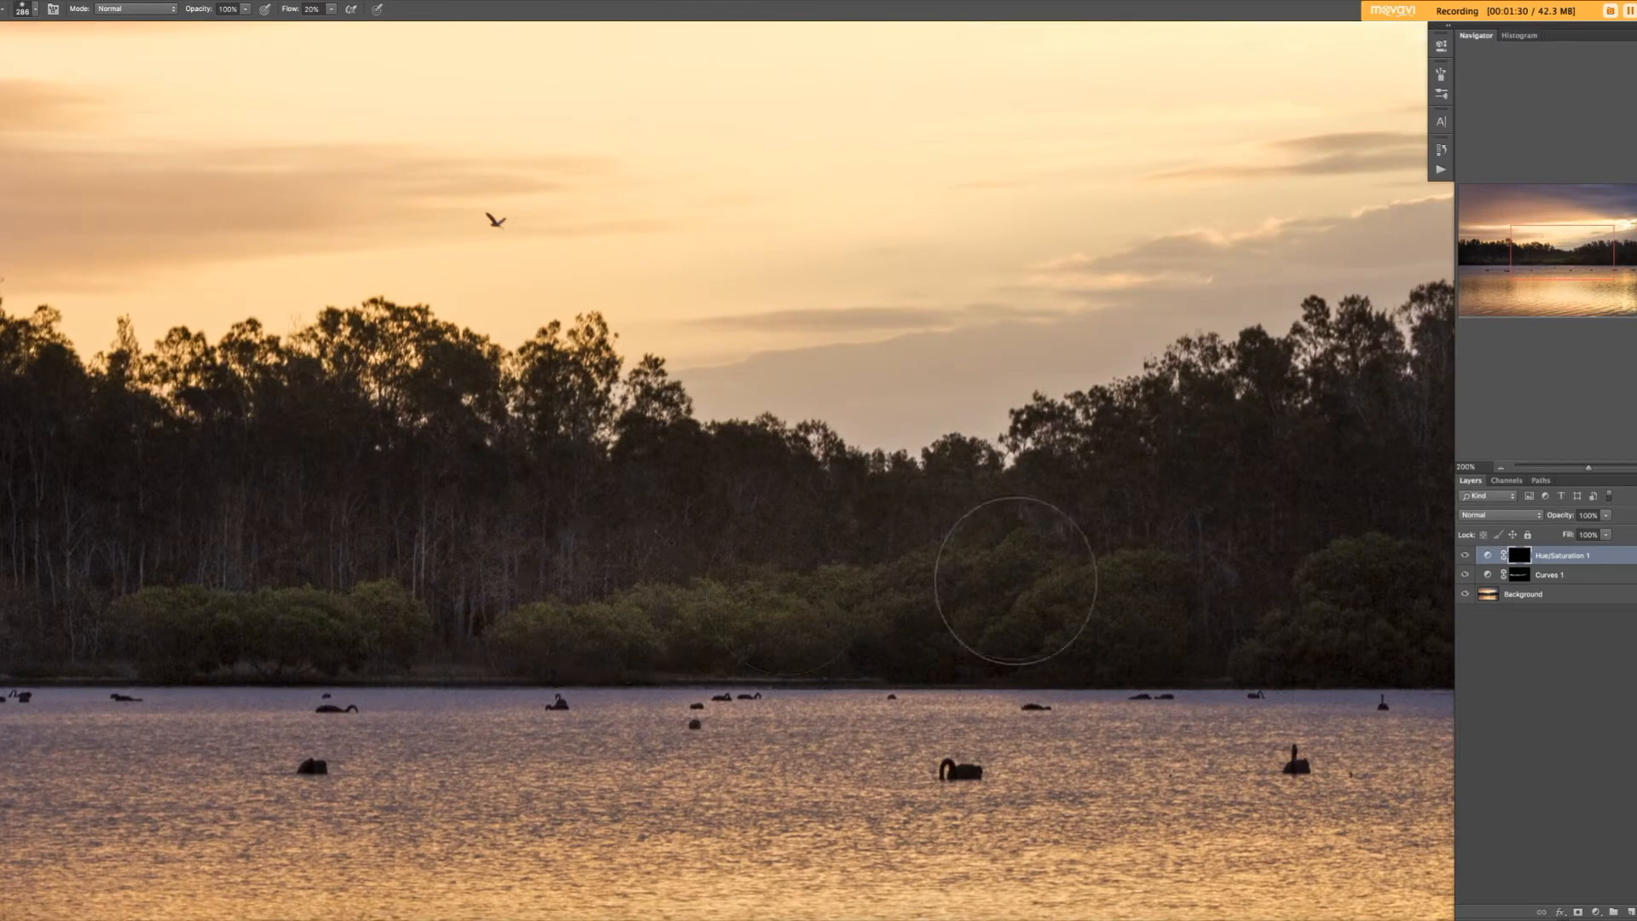
drag(953, 569, 956, 583)
drag(1188, 599, 929, 574)
drag(1029, 576, 1233, 562)
mouse_move(820, 592)
mouse_down()
mouse_move(728, 592)
mouse_move(780, 593)
mouse_up()
drag(949, 566, 1244, 562)
drag(727, 574, 716, 592)
drag(574, 575, 879, 578)
drag(632, 584, 591, 597)
drag(810, 555, 1150, 560)
mouse_move(676, 589)
mouse_down()
mouse_move(880, 599)
mouse_move(525, 528)
mouse_up()
drag(902, 557, 536, 523)
drag(892, 498, 615, 515)
drag(1045, 526, 700, 534)
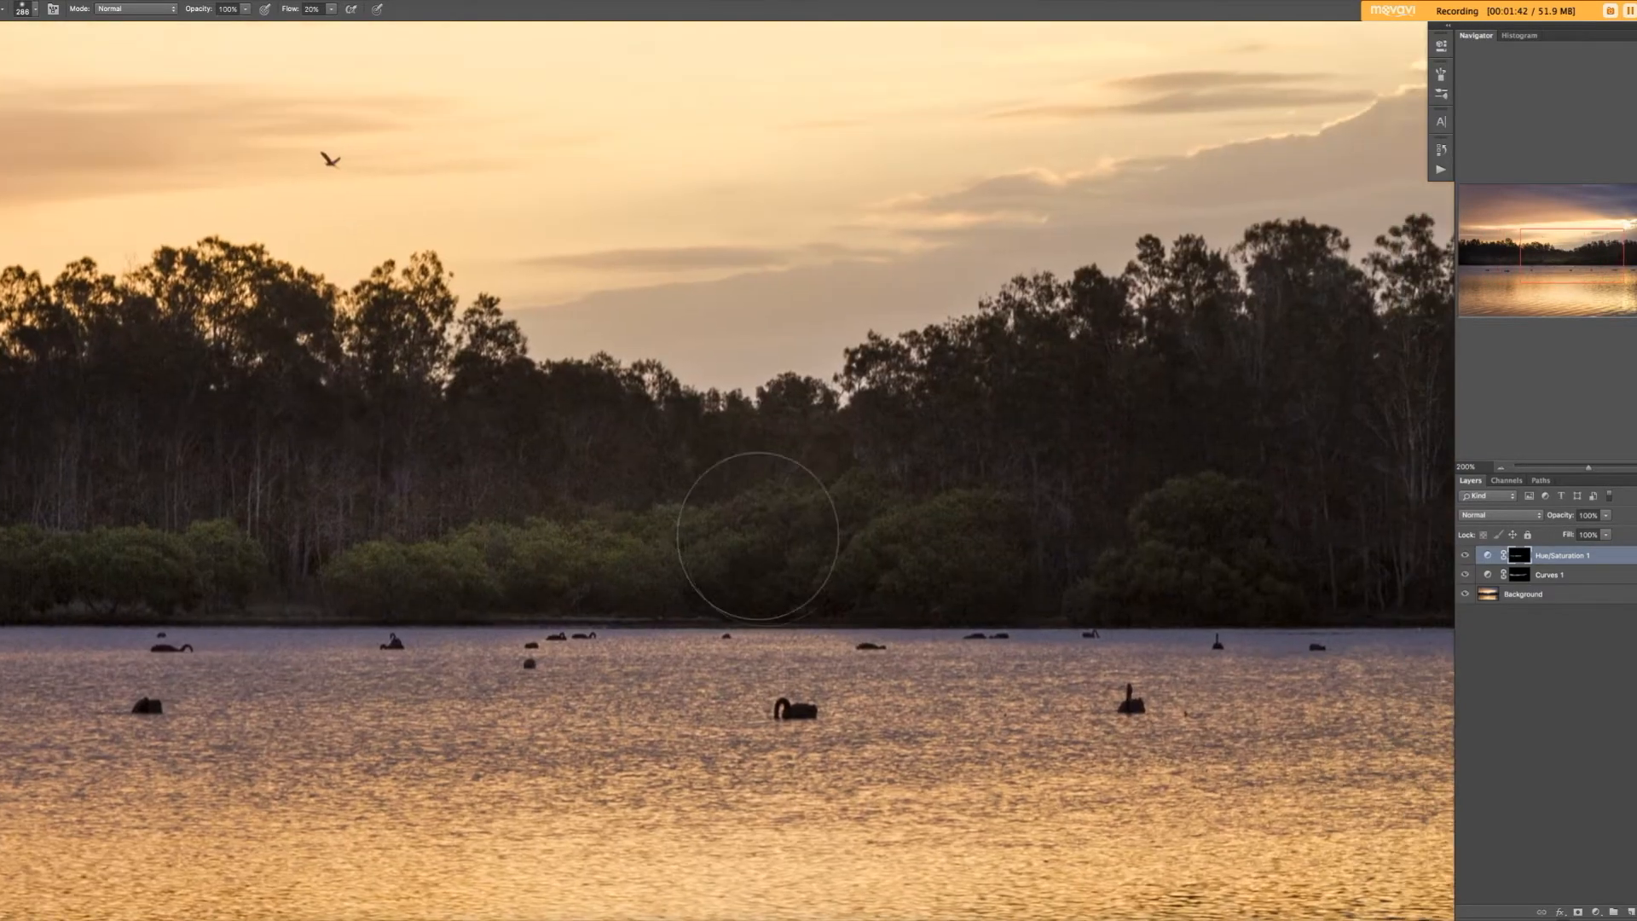
drag(939, 533, 551, 561)
drag(936, 518, 740, 546)
drag(588, 555, 1011, 512)
drag(657, 497, 1078, 517)
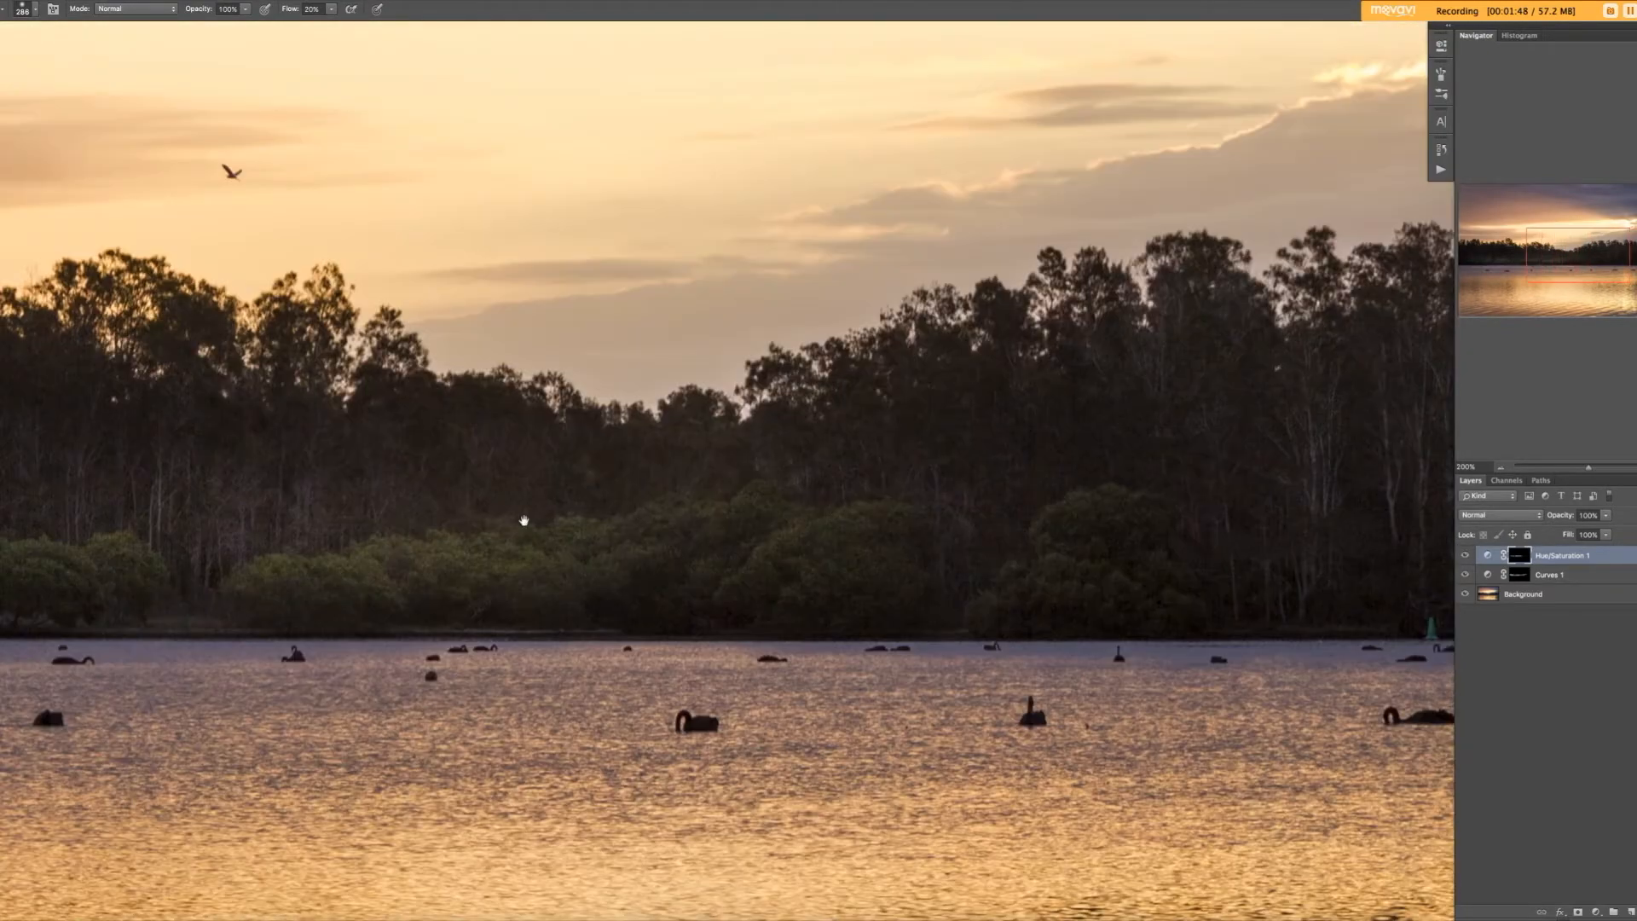
drag(525, 520, 1052, 549)
drag(573, 545, 617, 555)
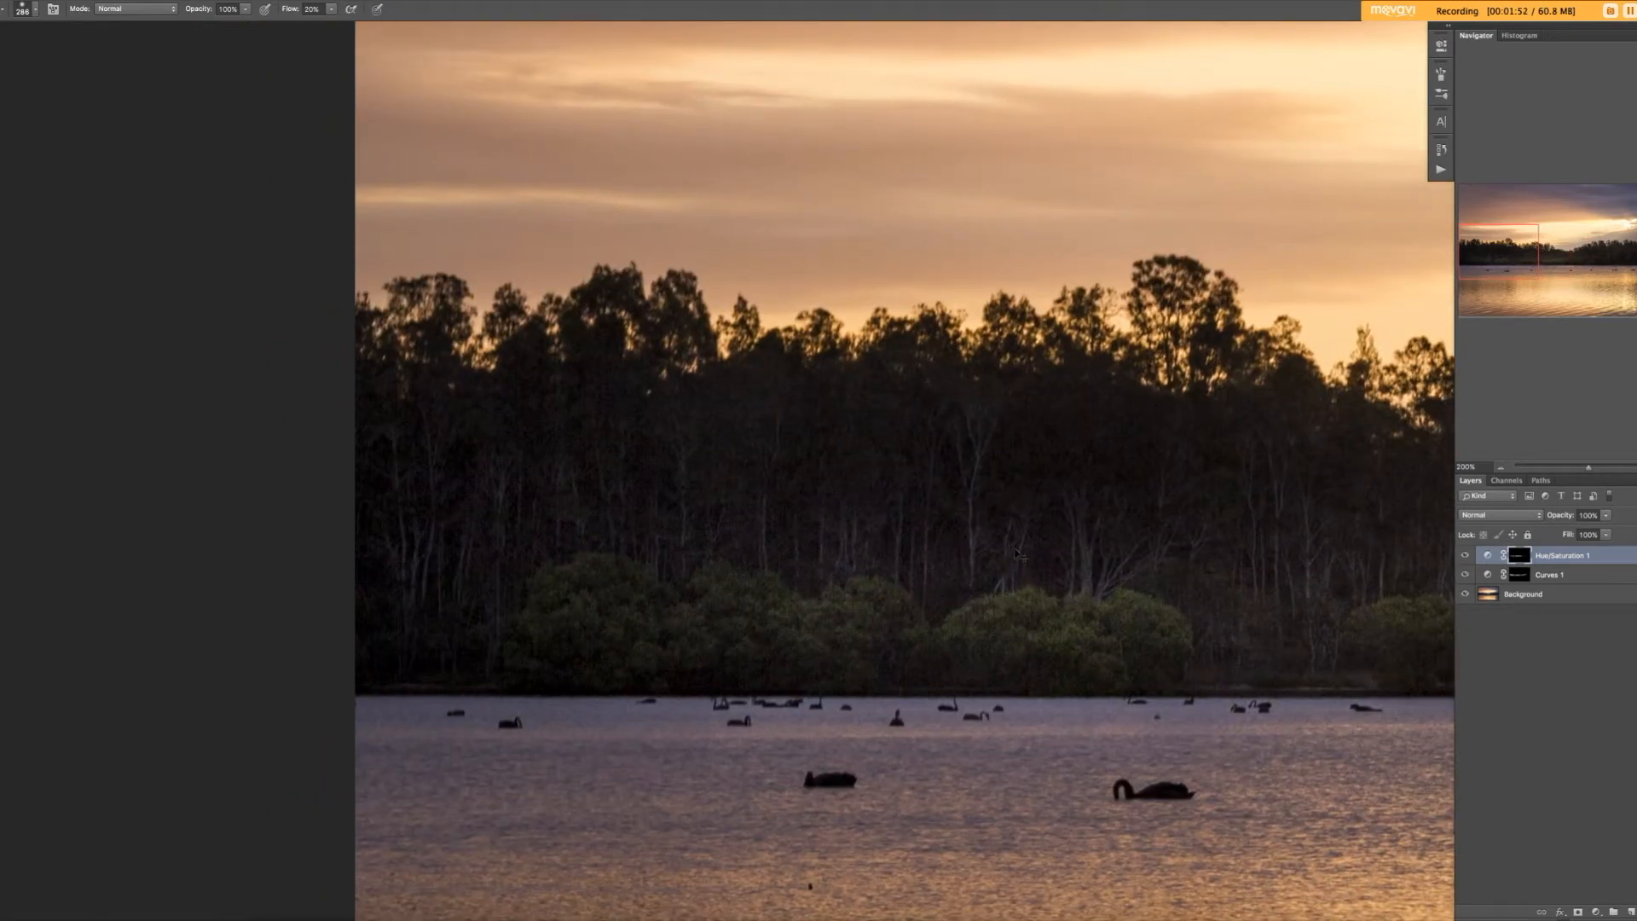
Compare the shrubs with the Hue/Saturation layer hidden and shown, both in the whole image and close up.
key(ctrl+minus)
key(ctrl+0)
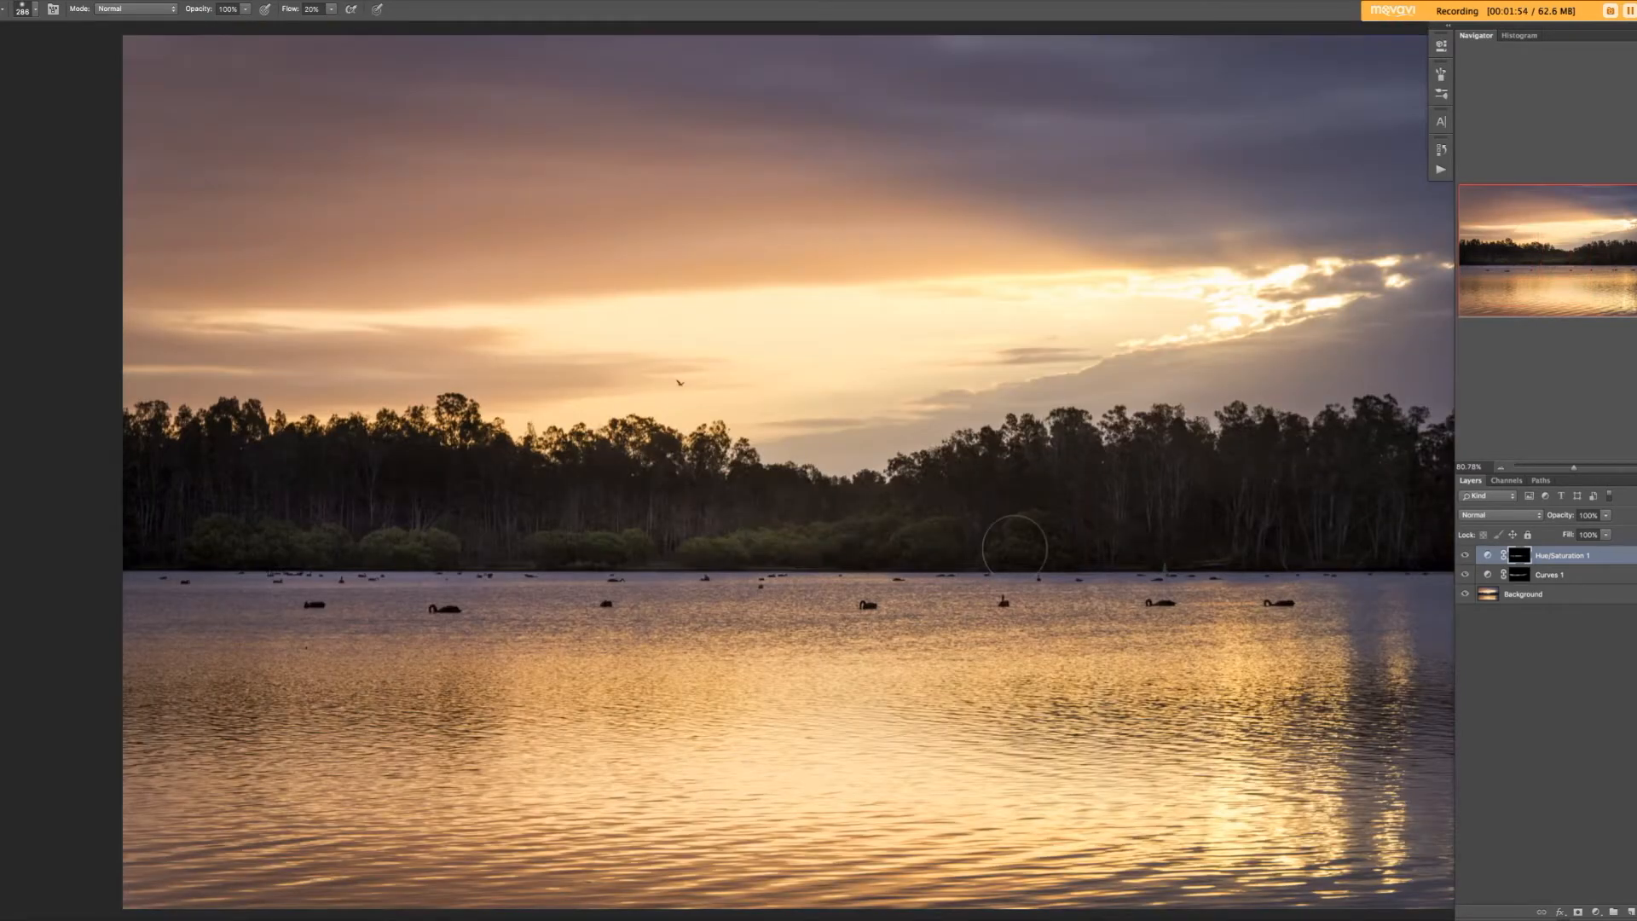
drag(840, 375, 785, 383)
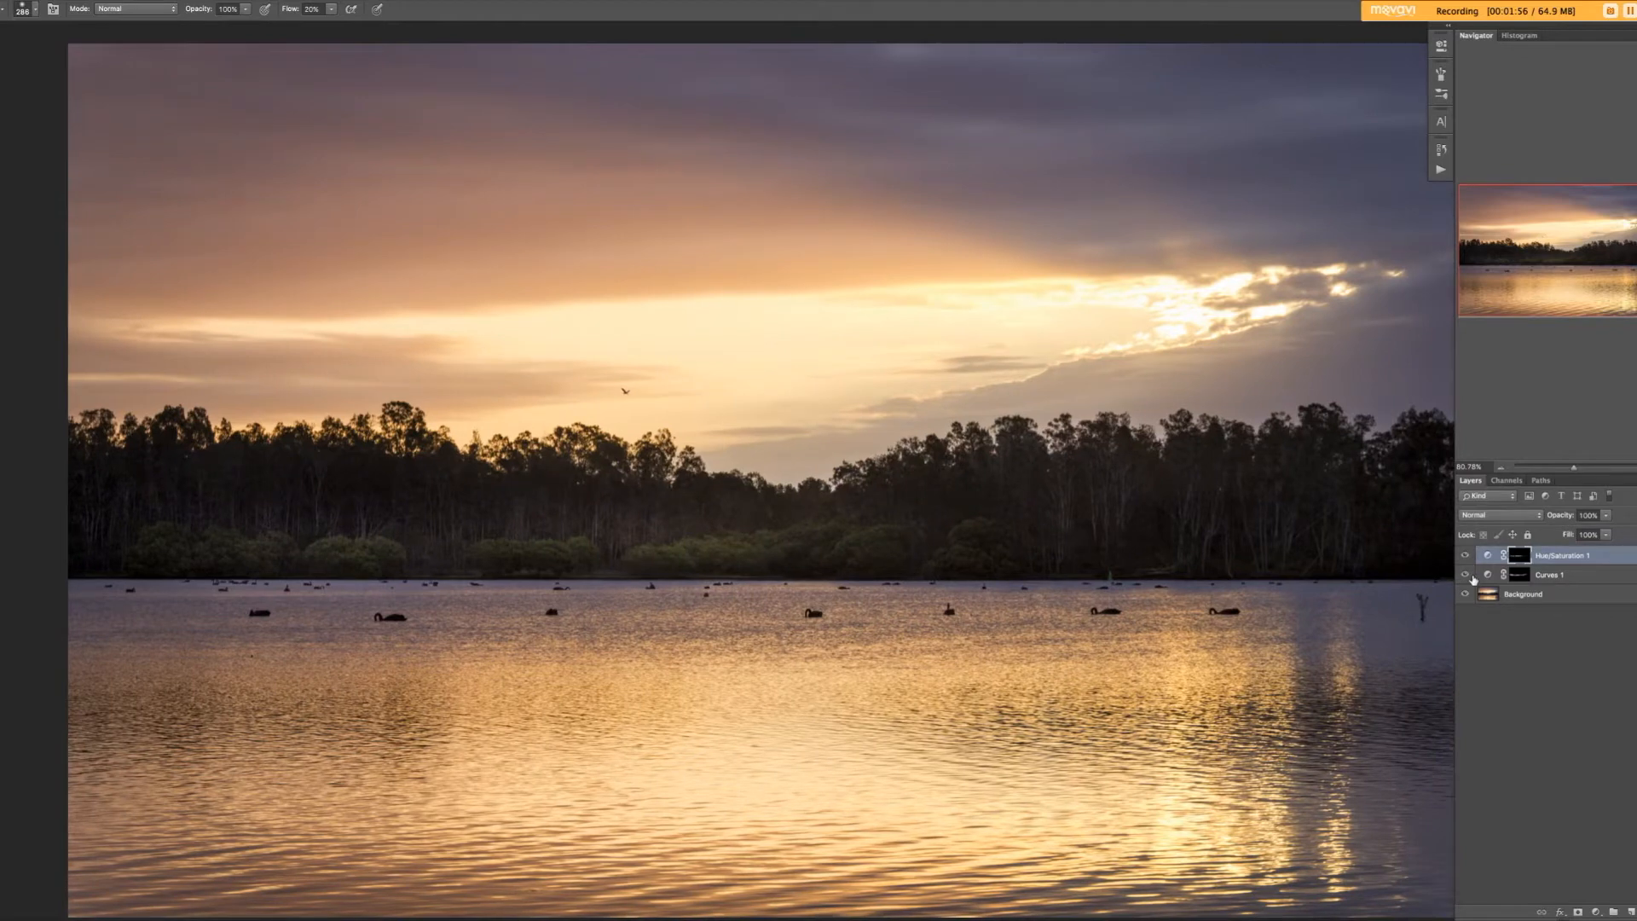
click(1464, 556)
click(1465, 555)
click(1466, 556)
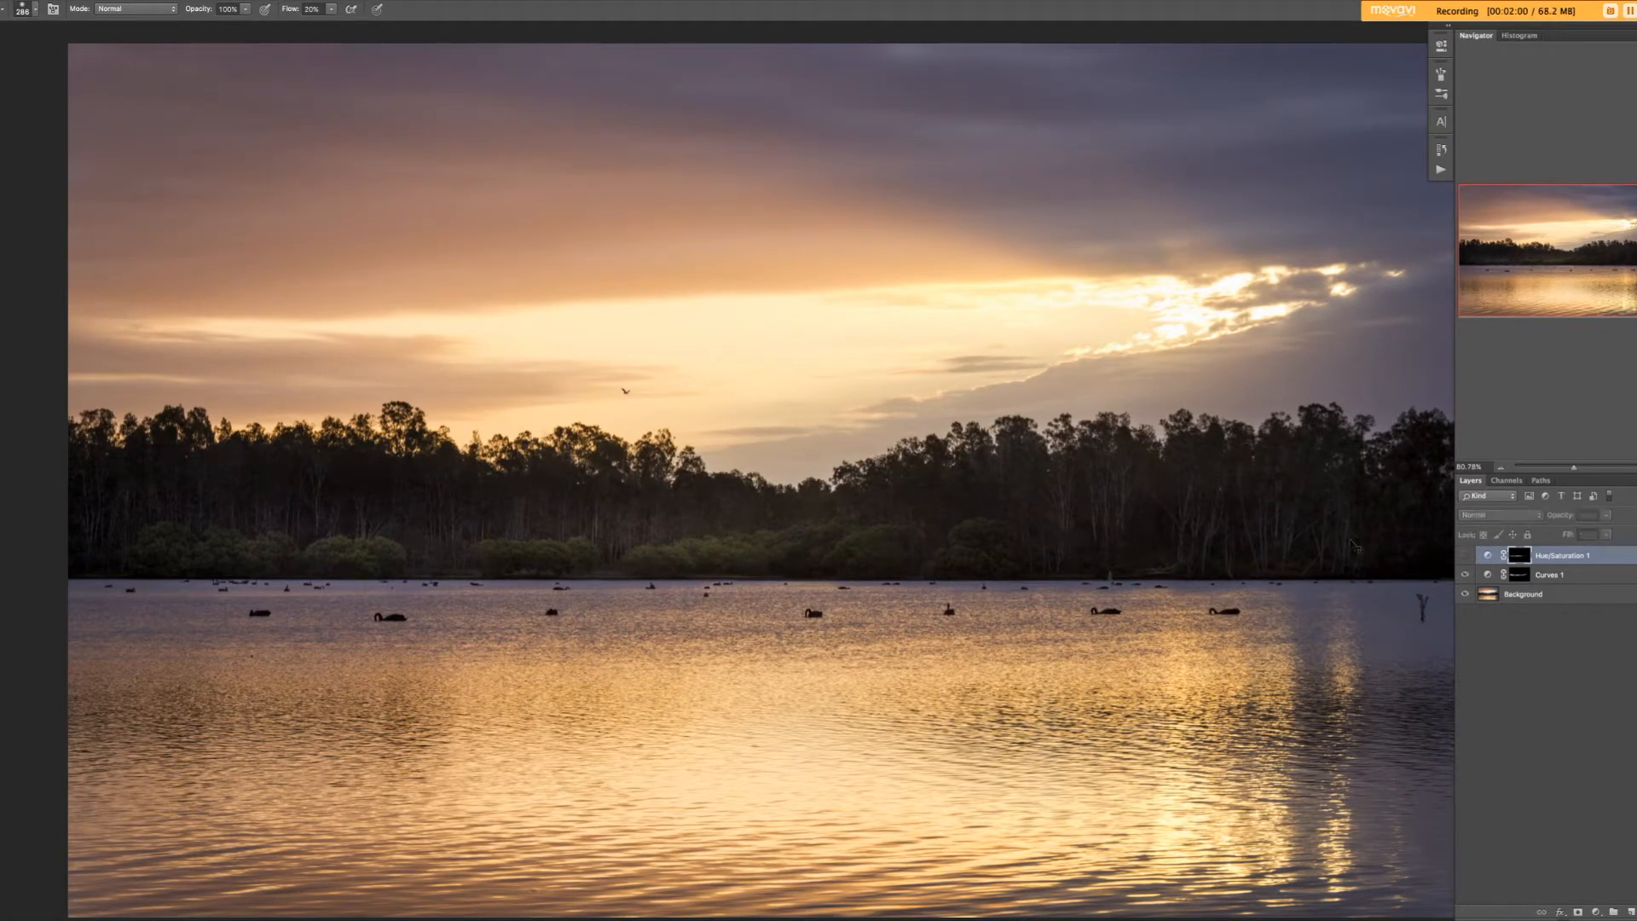
key(ctrl+plus)
key(ctrl+plus)
drag(995, 499, 1114, 432)
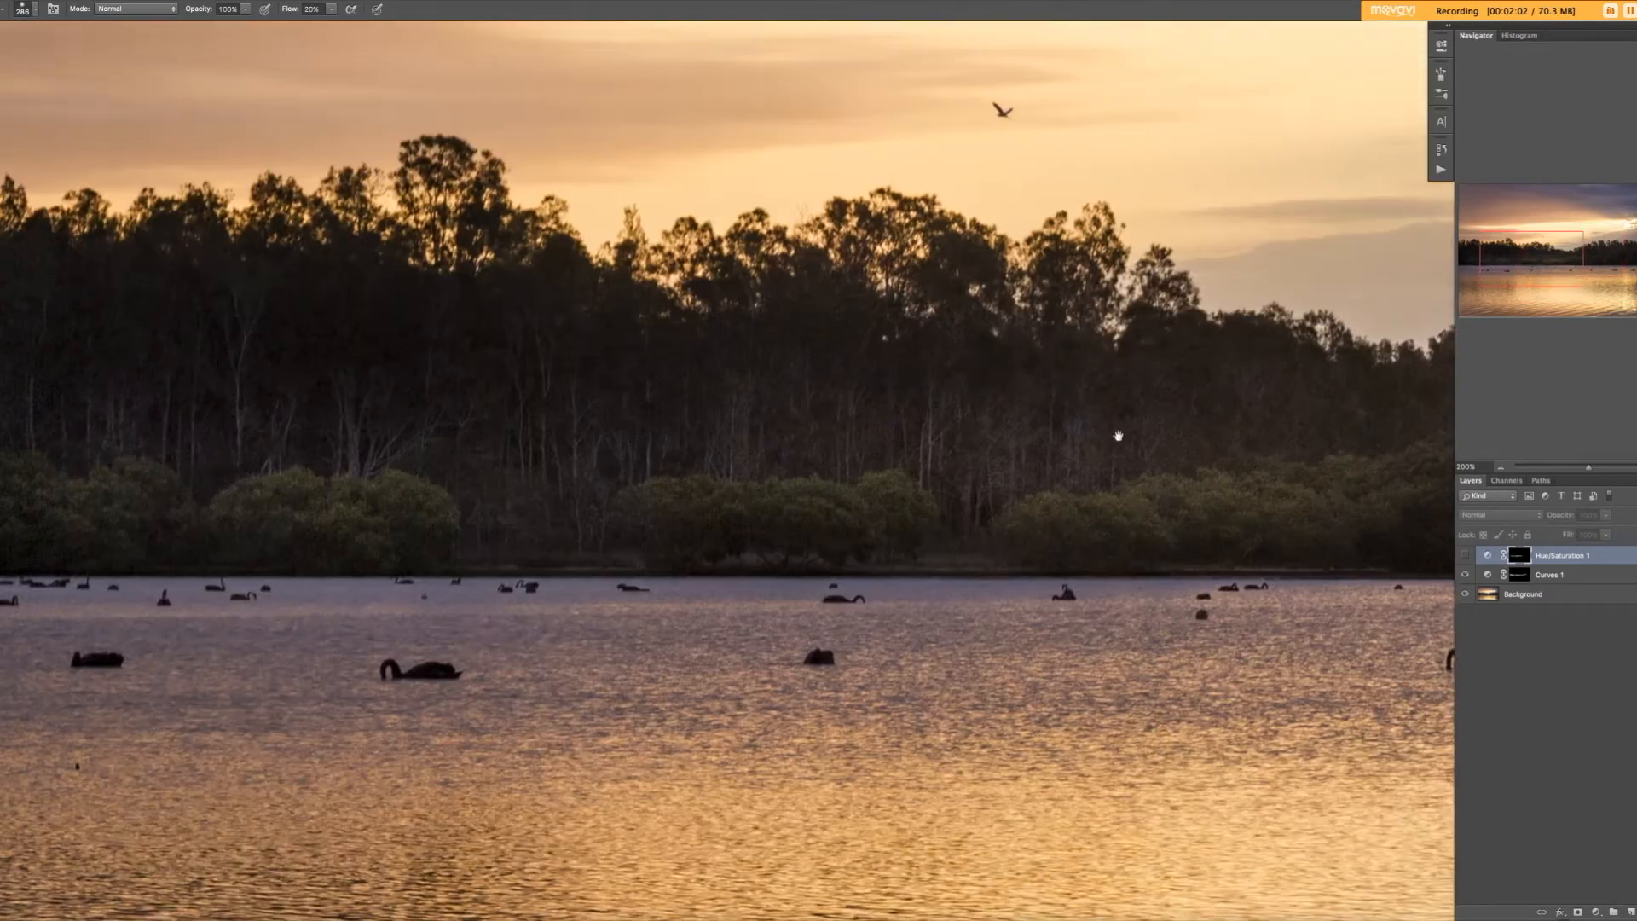
click(1464, 555)
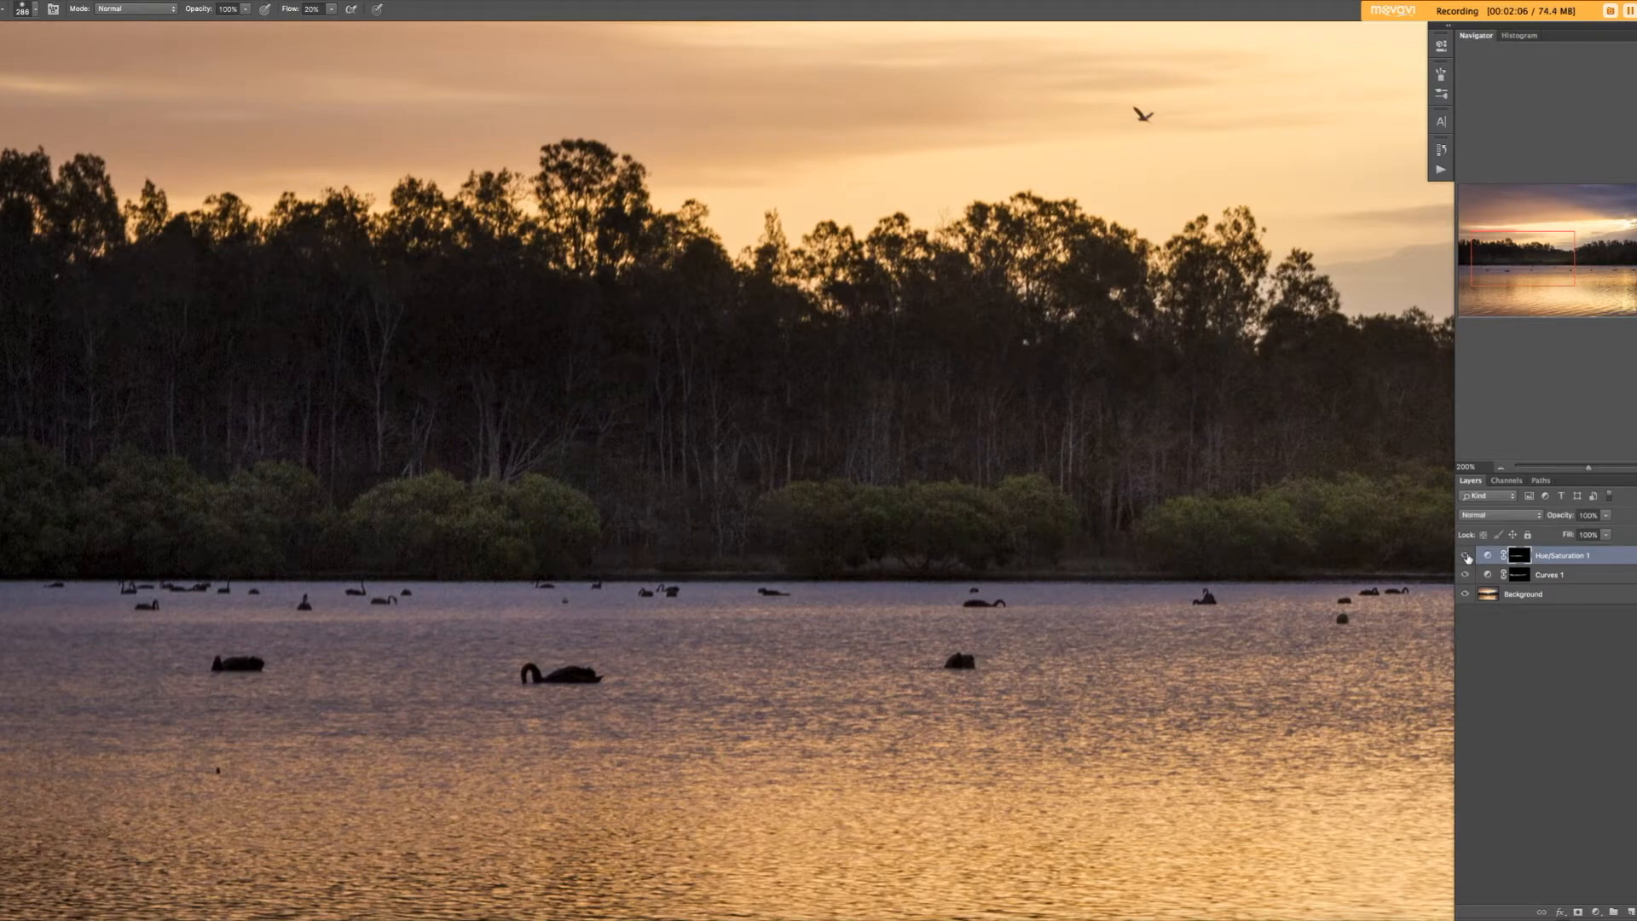
drag(1173, 542, 822, 540)
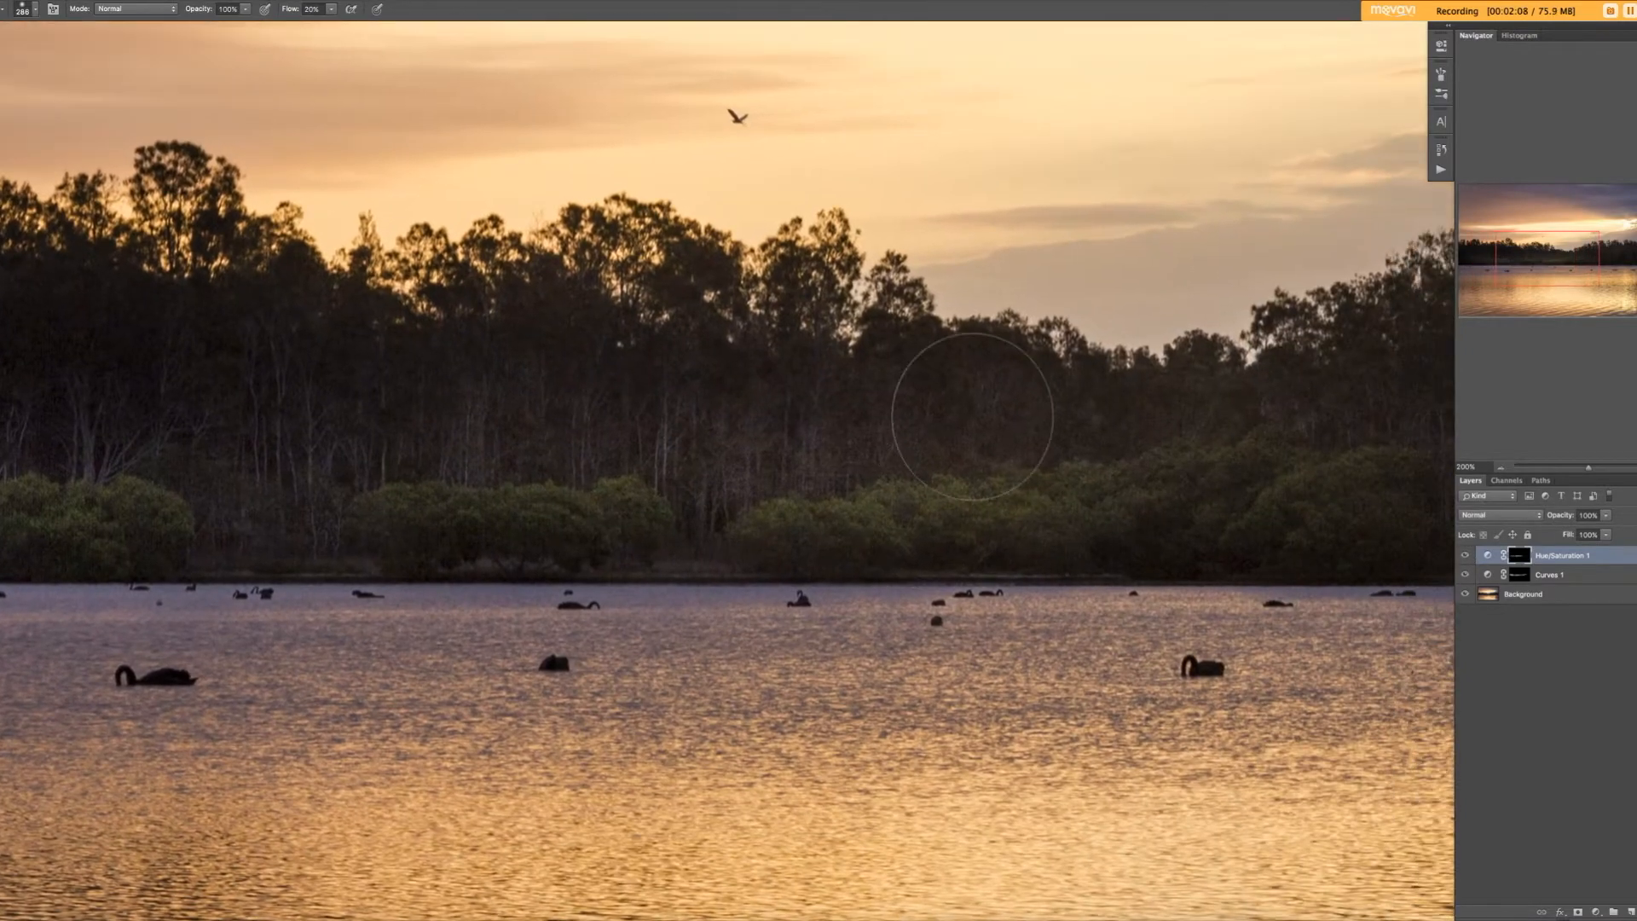
key(ctrl+0)
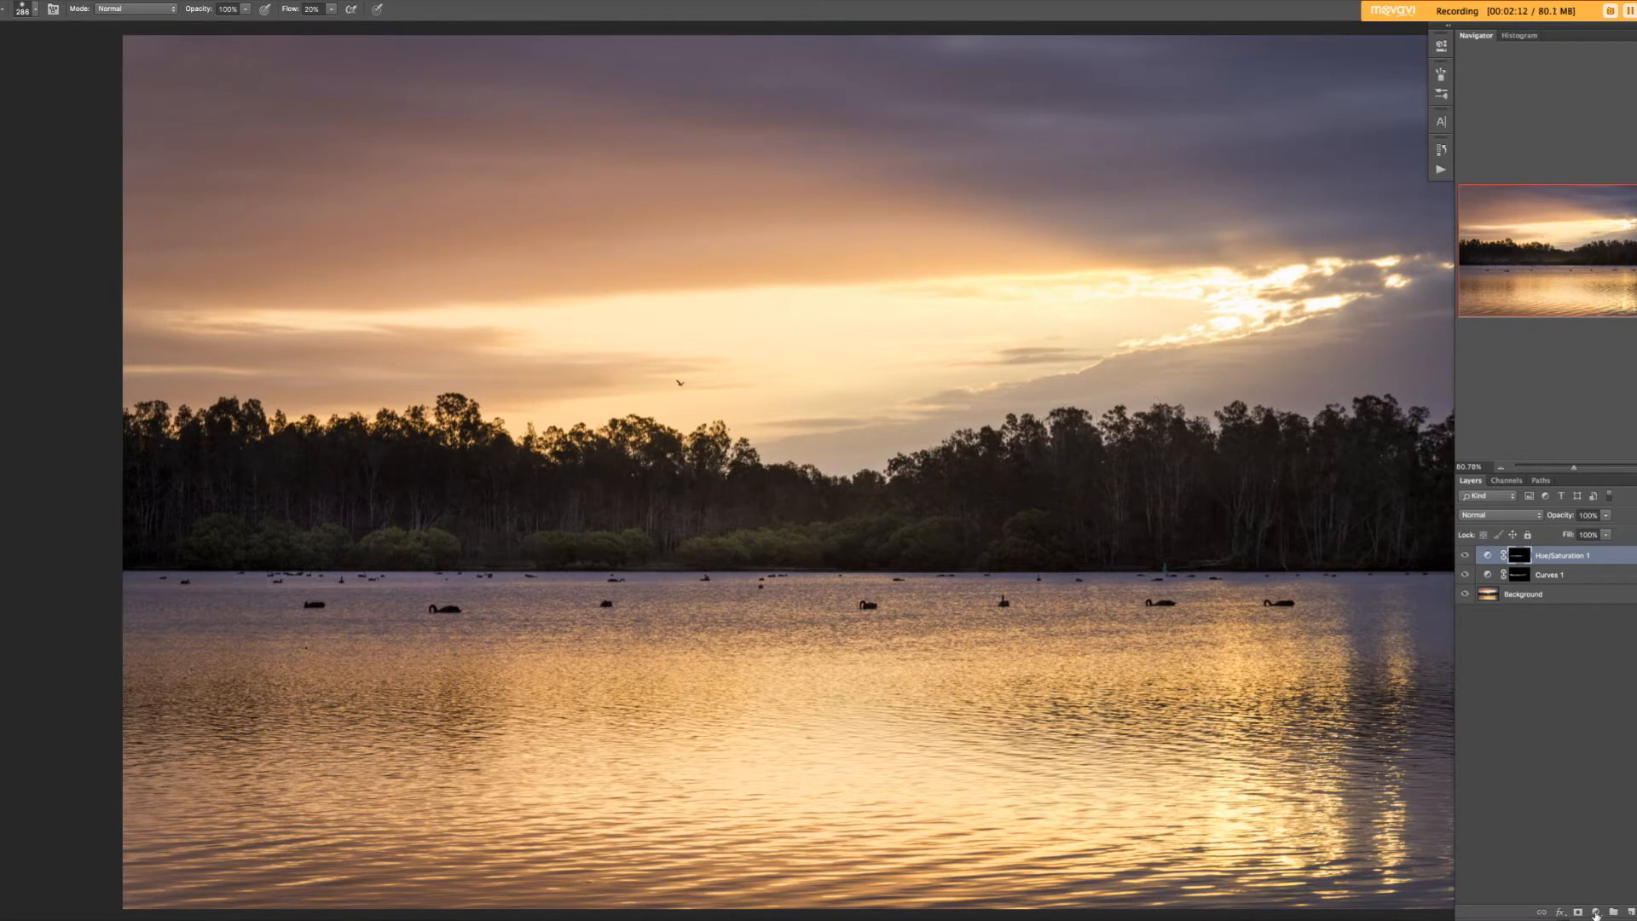
Create a merged copy of all visible layers on top and apply a High Pass filter with a 2.6-pixel radius.
click(1629, 912)
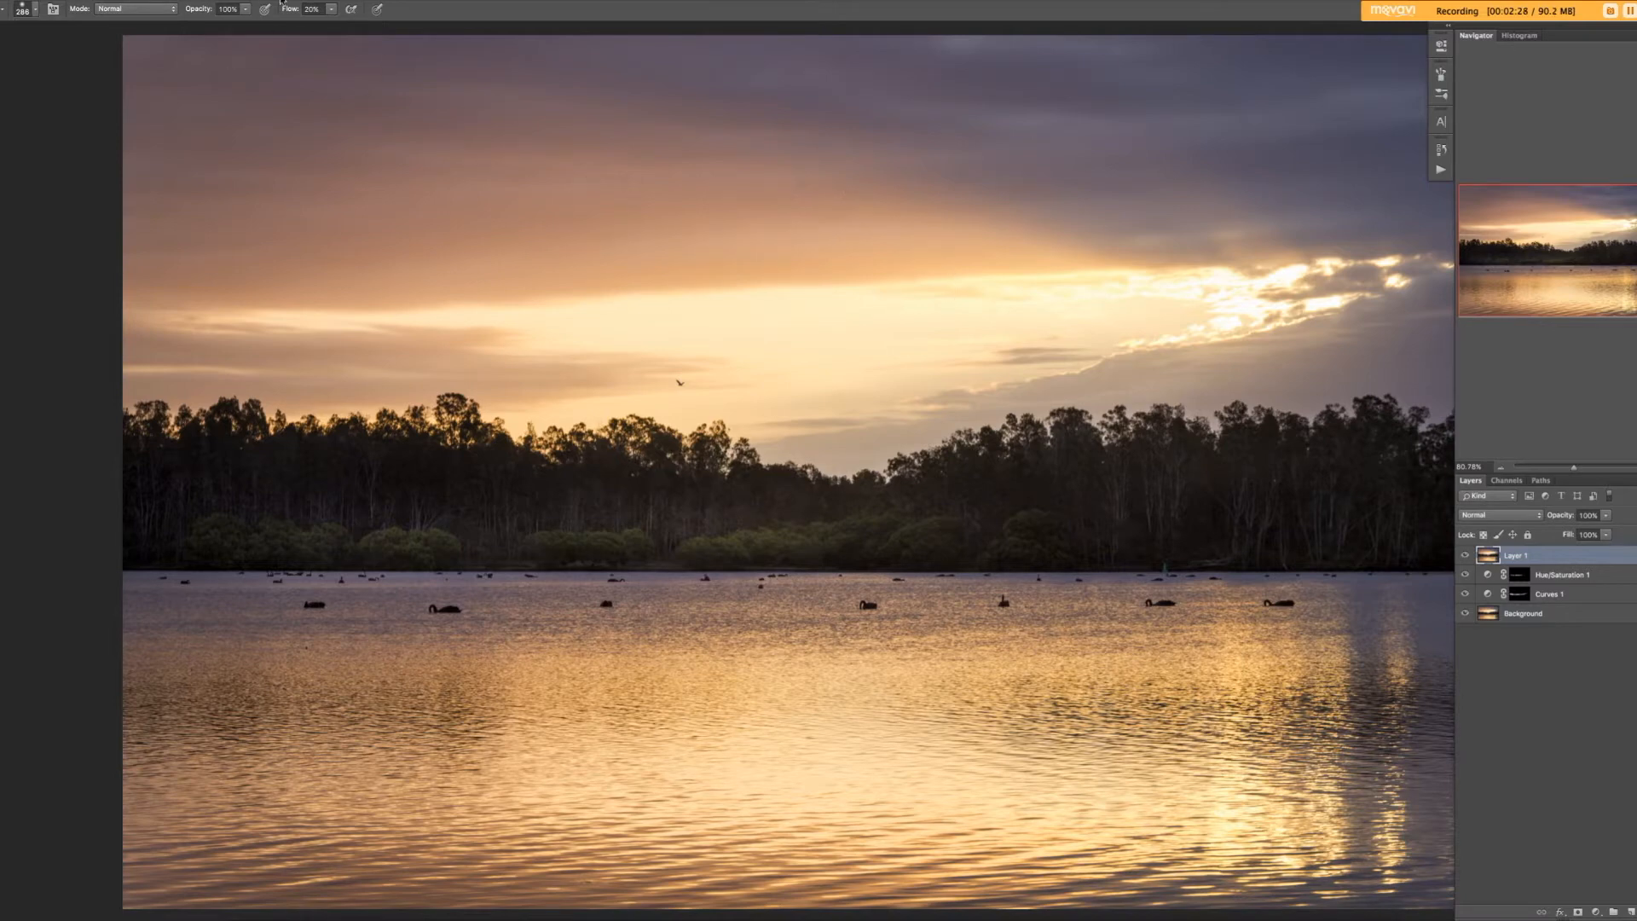
click(293, 1)
mouse_move(304, 271)
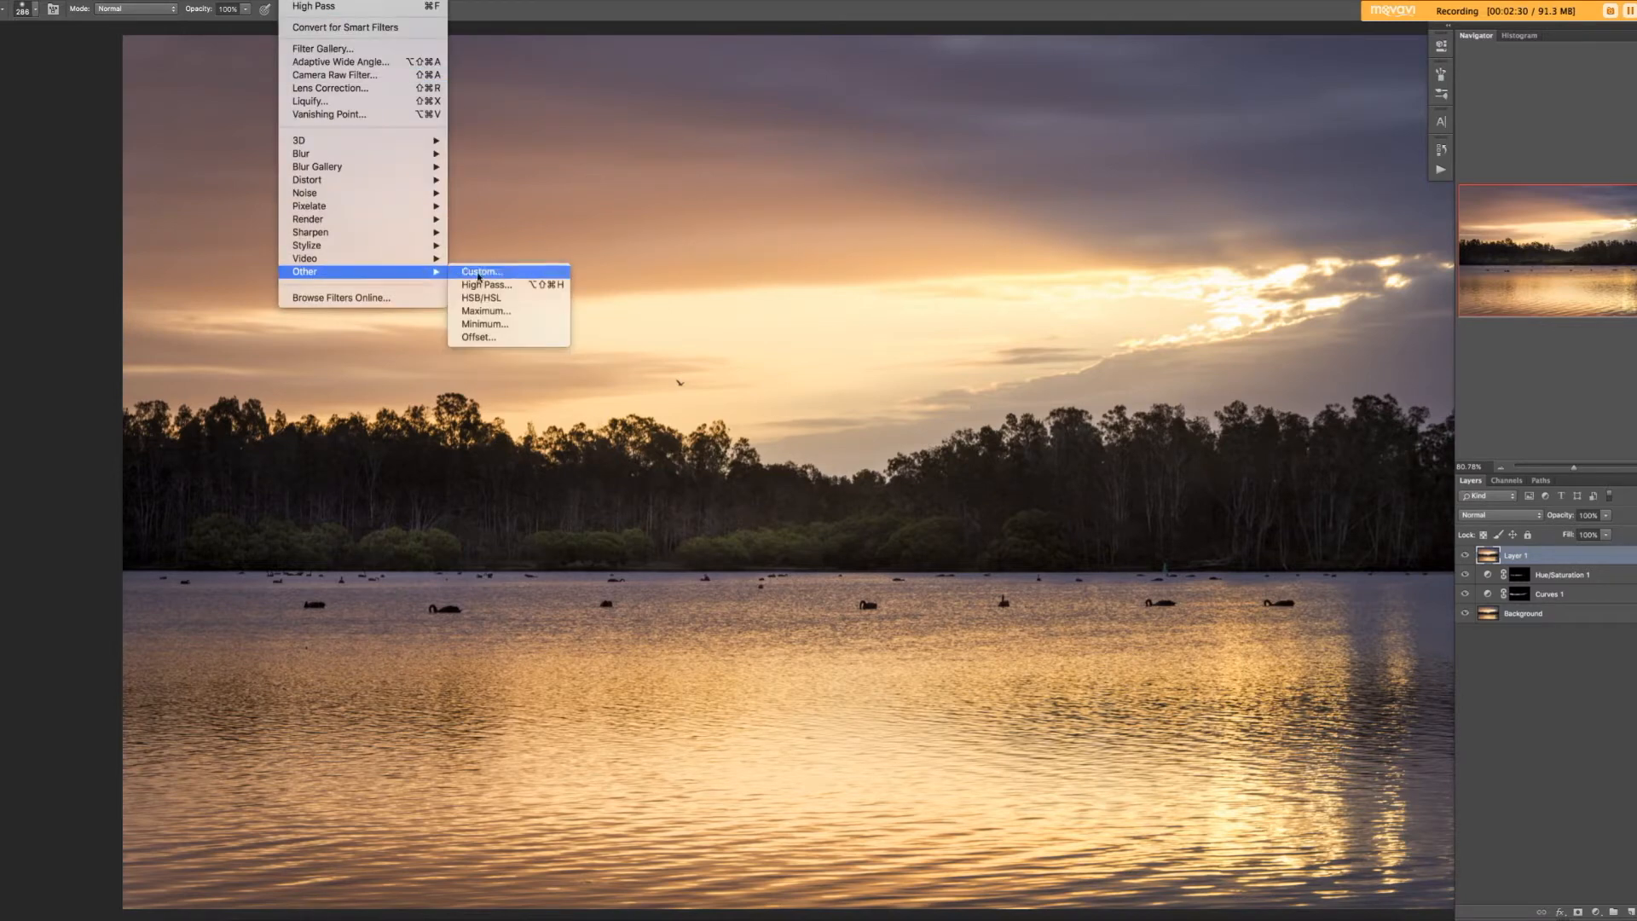
click(484, 286)
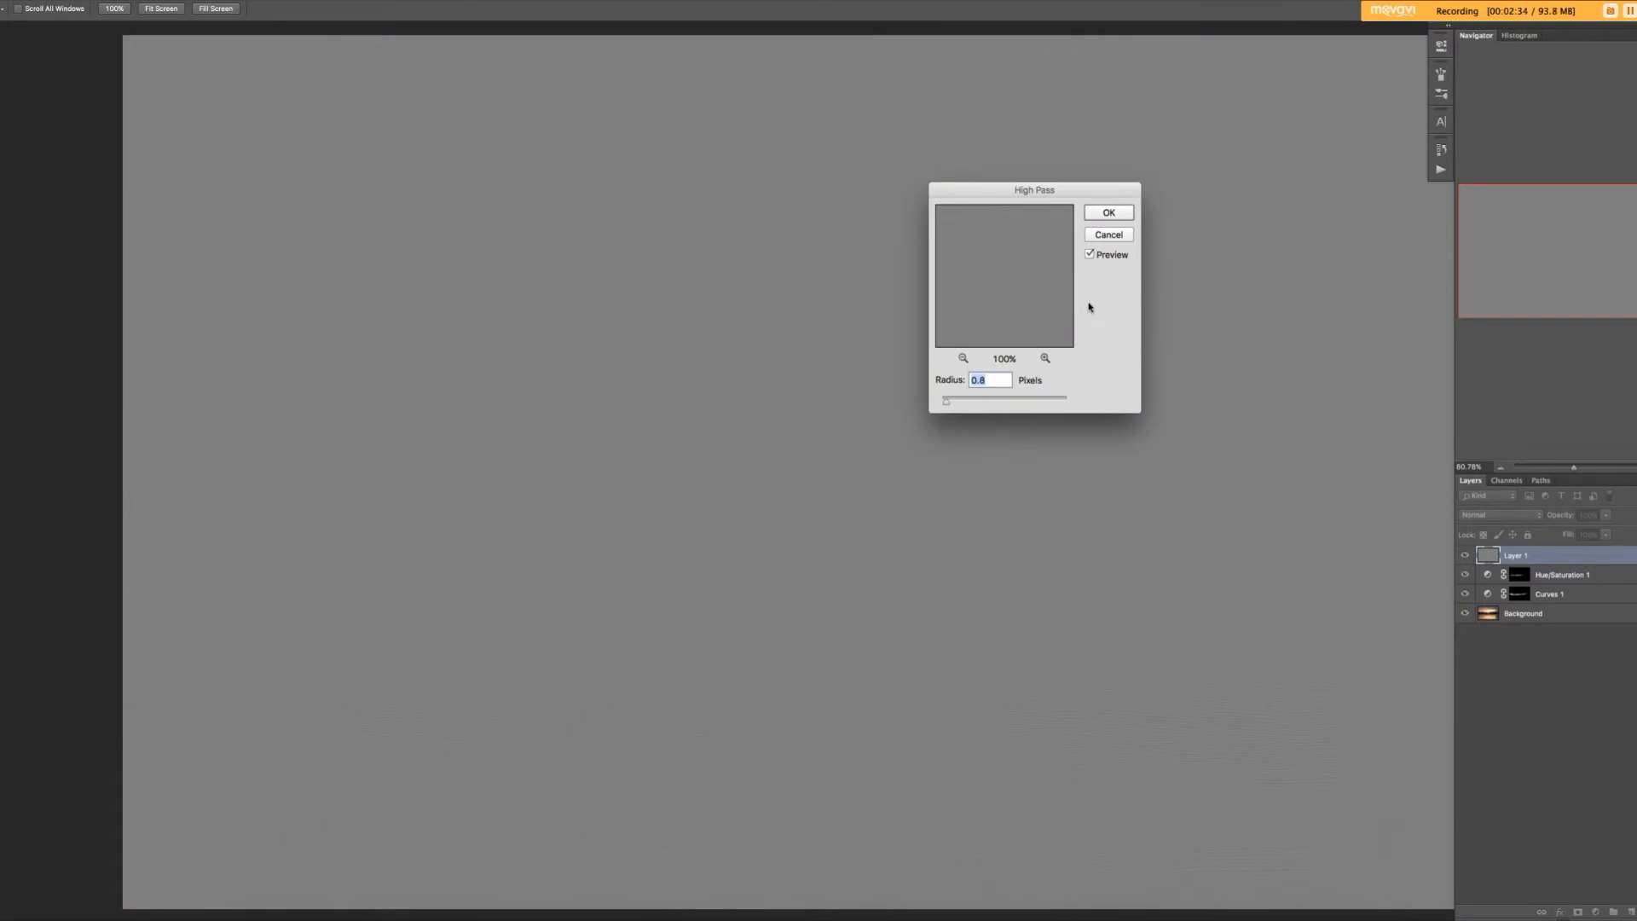
key(super+plus)
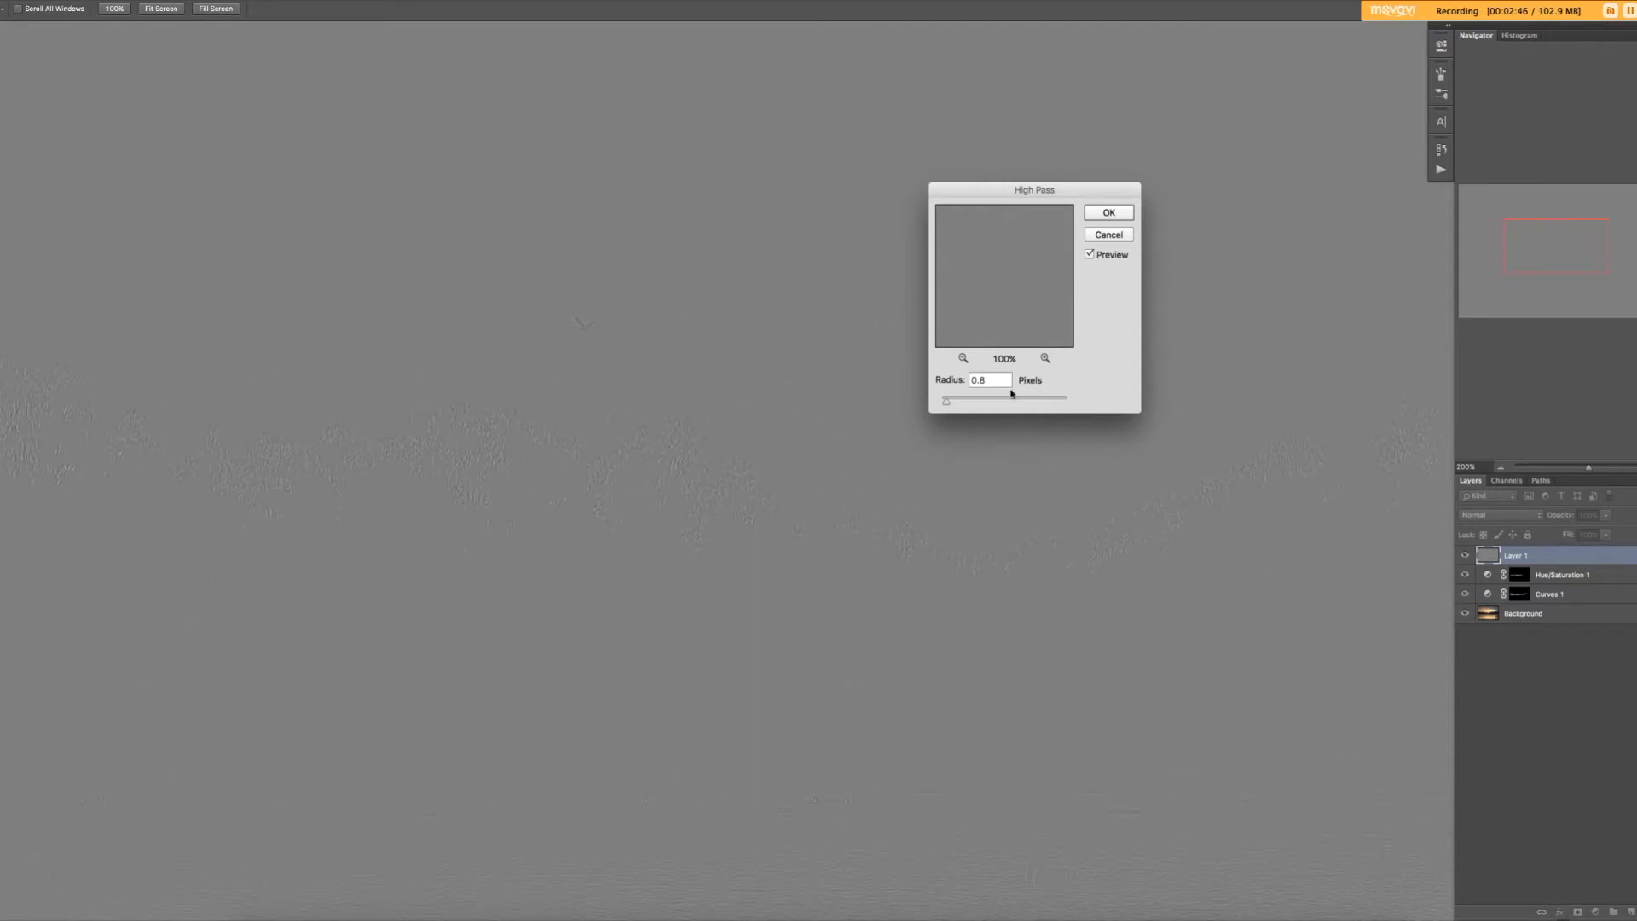
drag(966, 415, 964, 418)
drag(1156, 504, 751, 510)
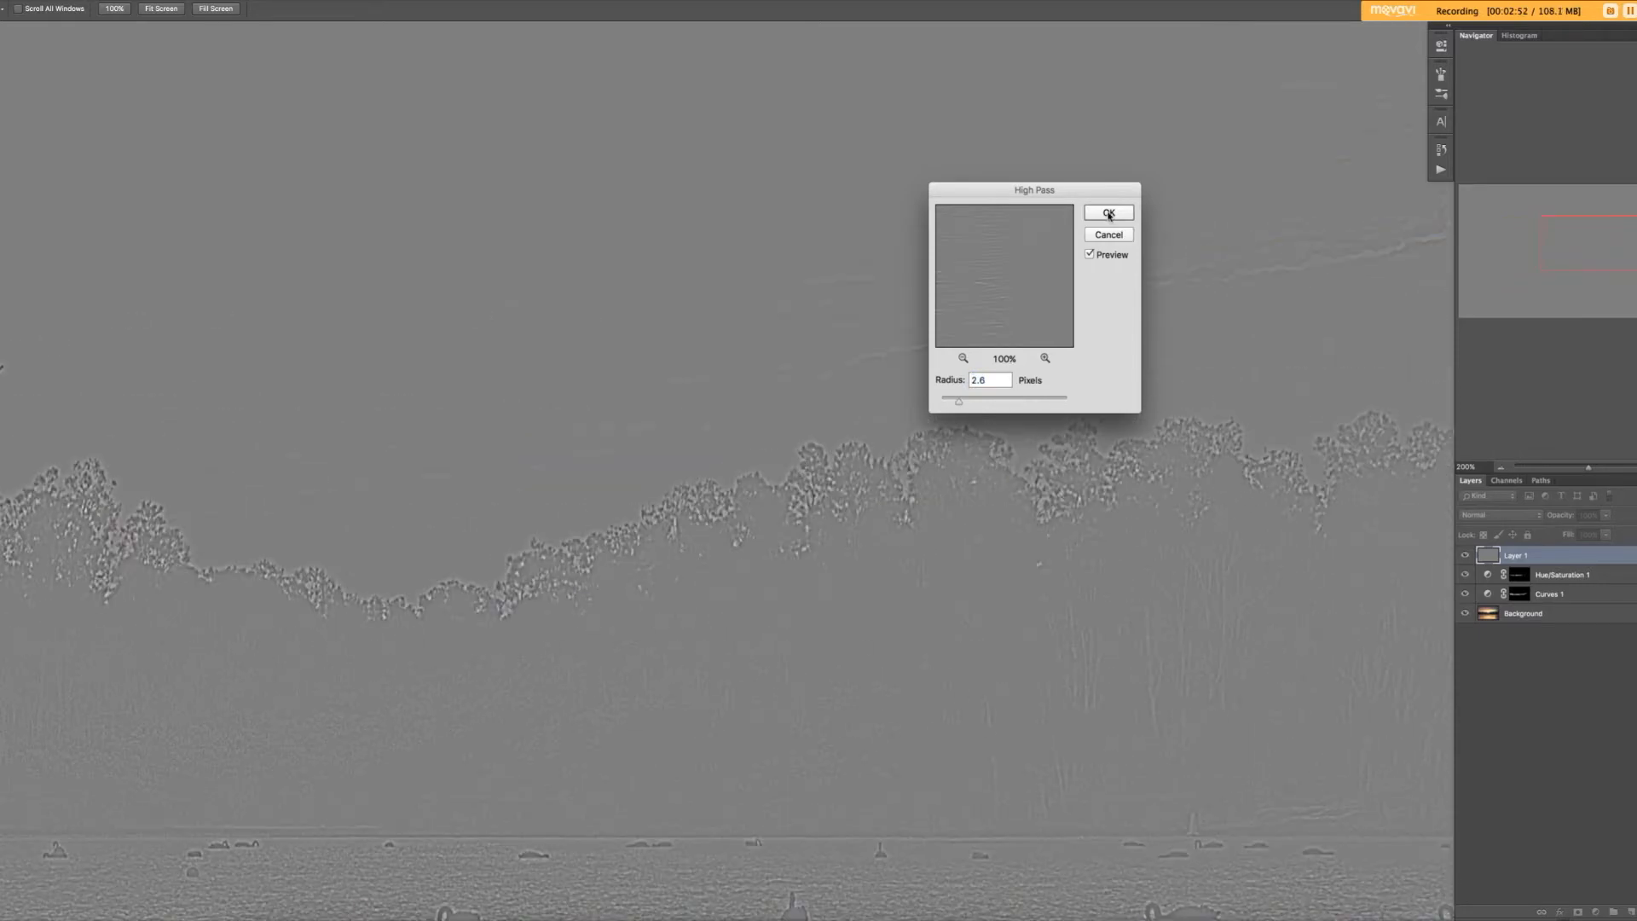
click(1108, 214)
Set the High Pass layer's blend mode to Overlay.
key(b)
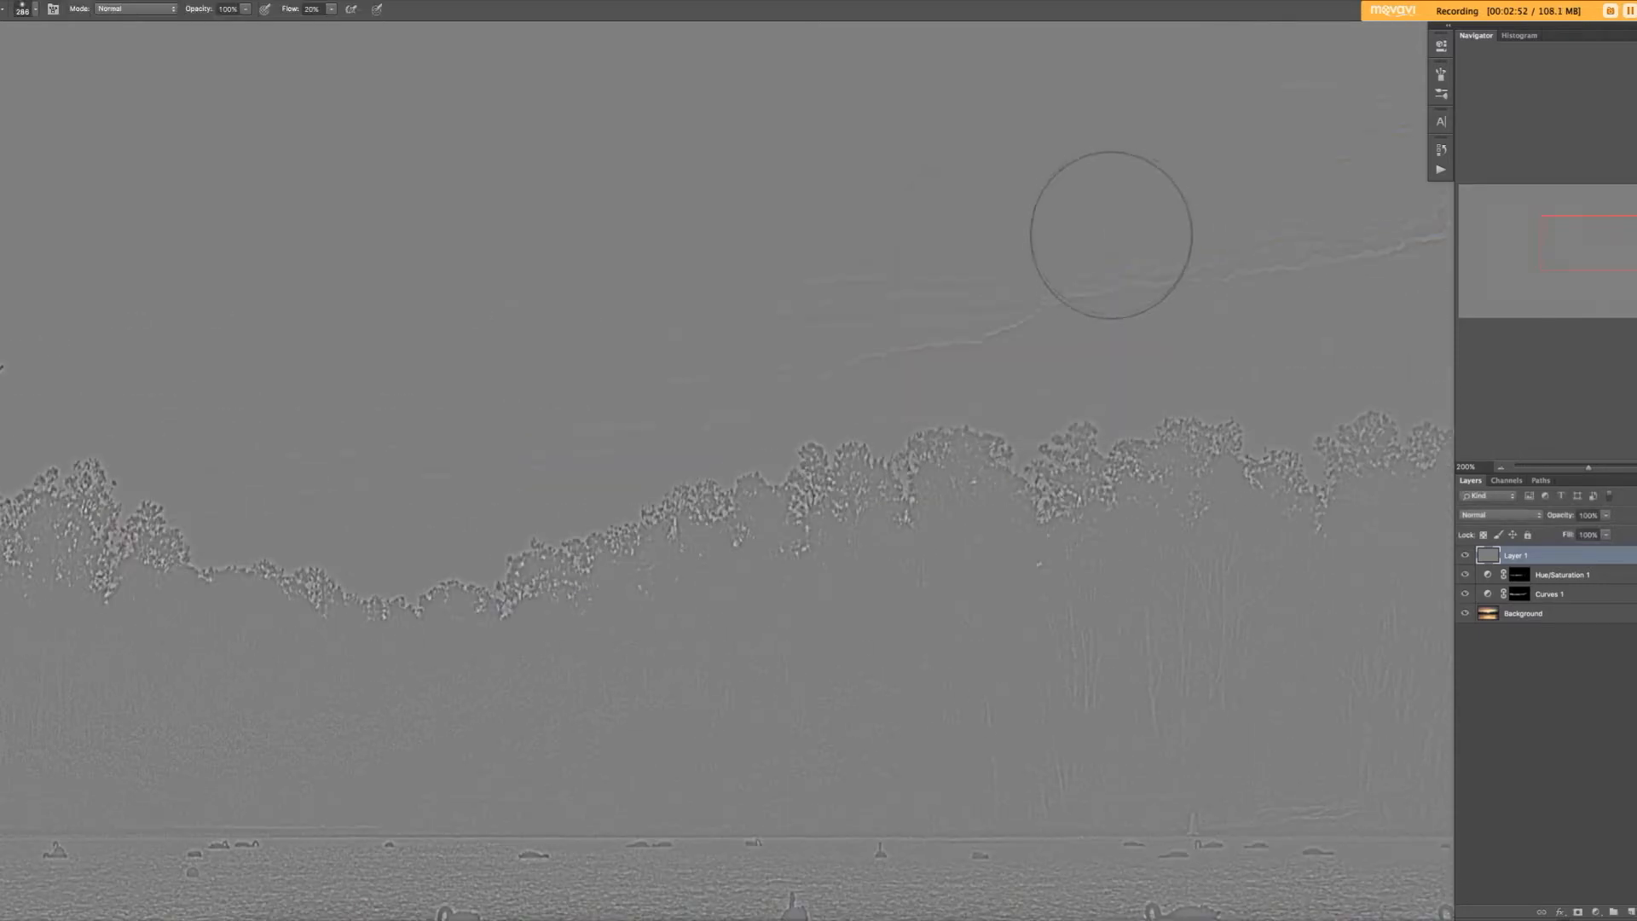
click(1473, 517)
click(1483, 666)
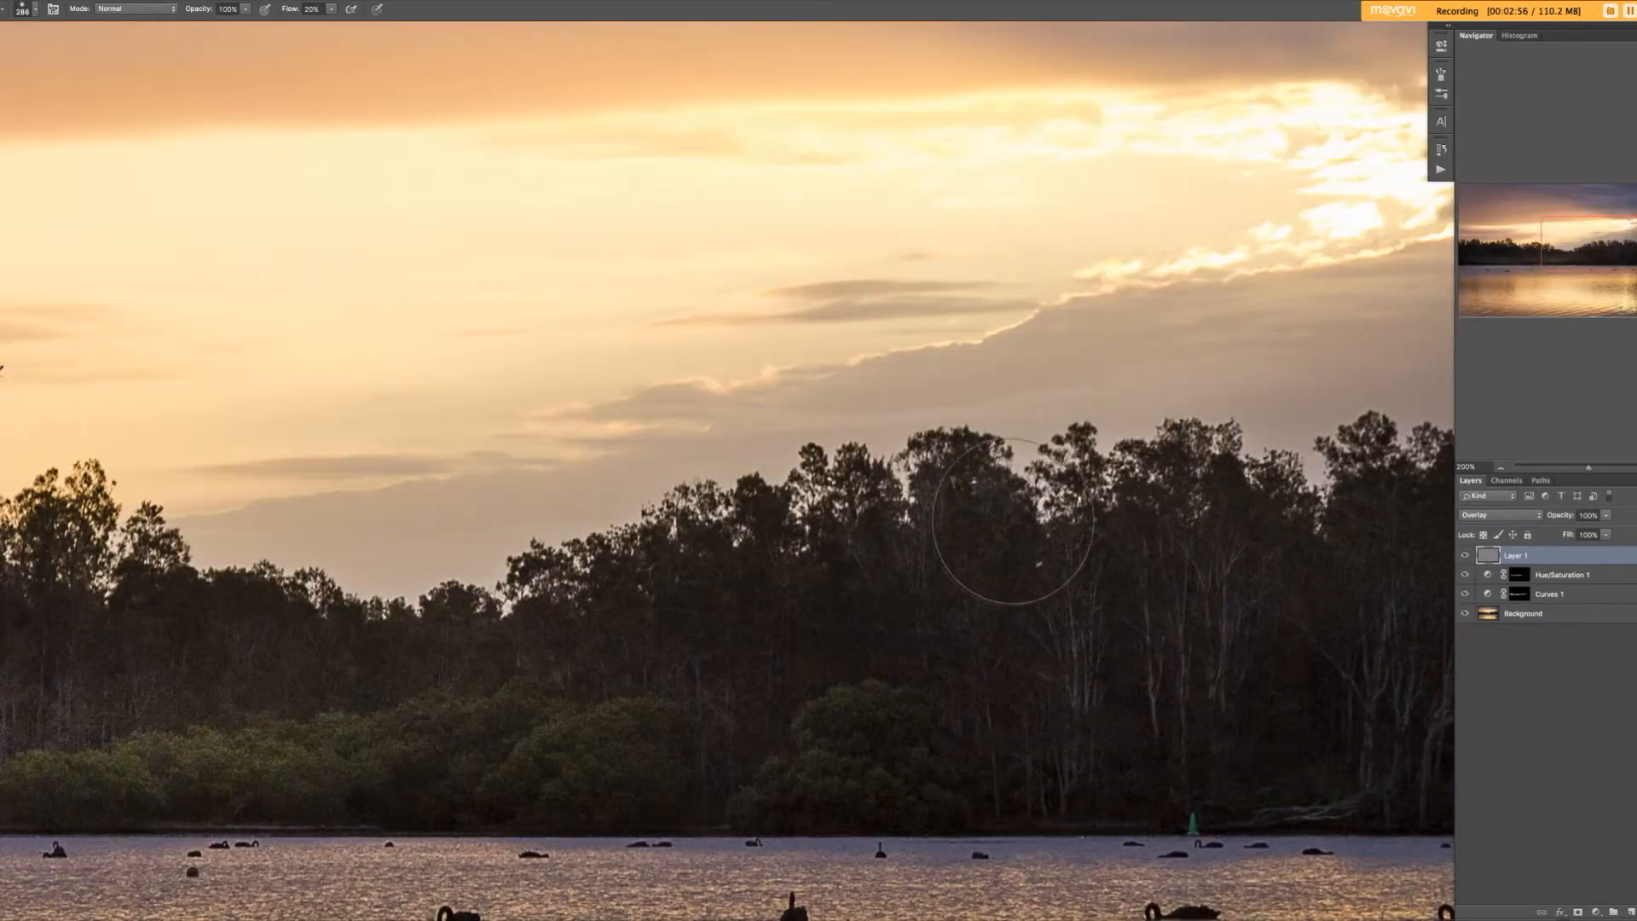
Examine the sharpening along the treeline, undo the stray brush stroke, and compare the image with the Overlay layer hidden and shown.
scroll(1012, 522, left, 10)
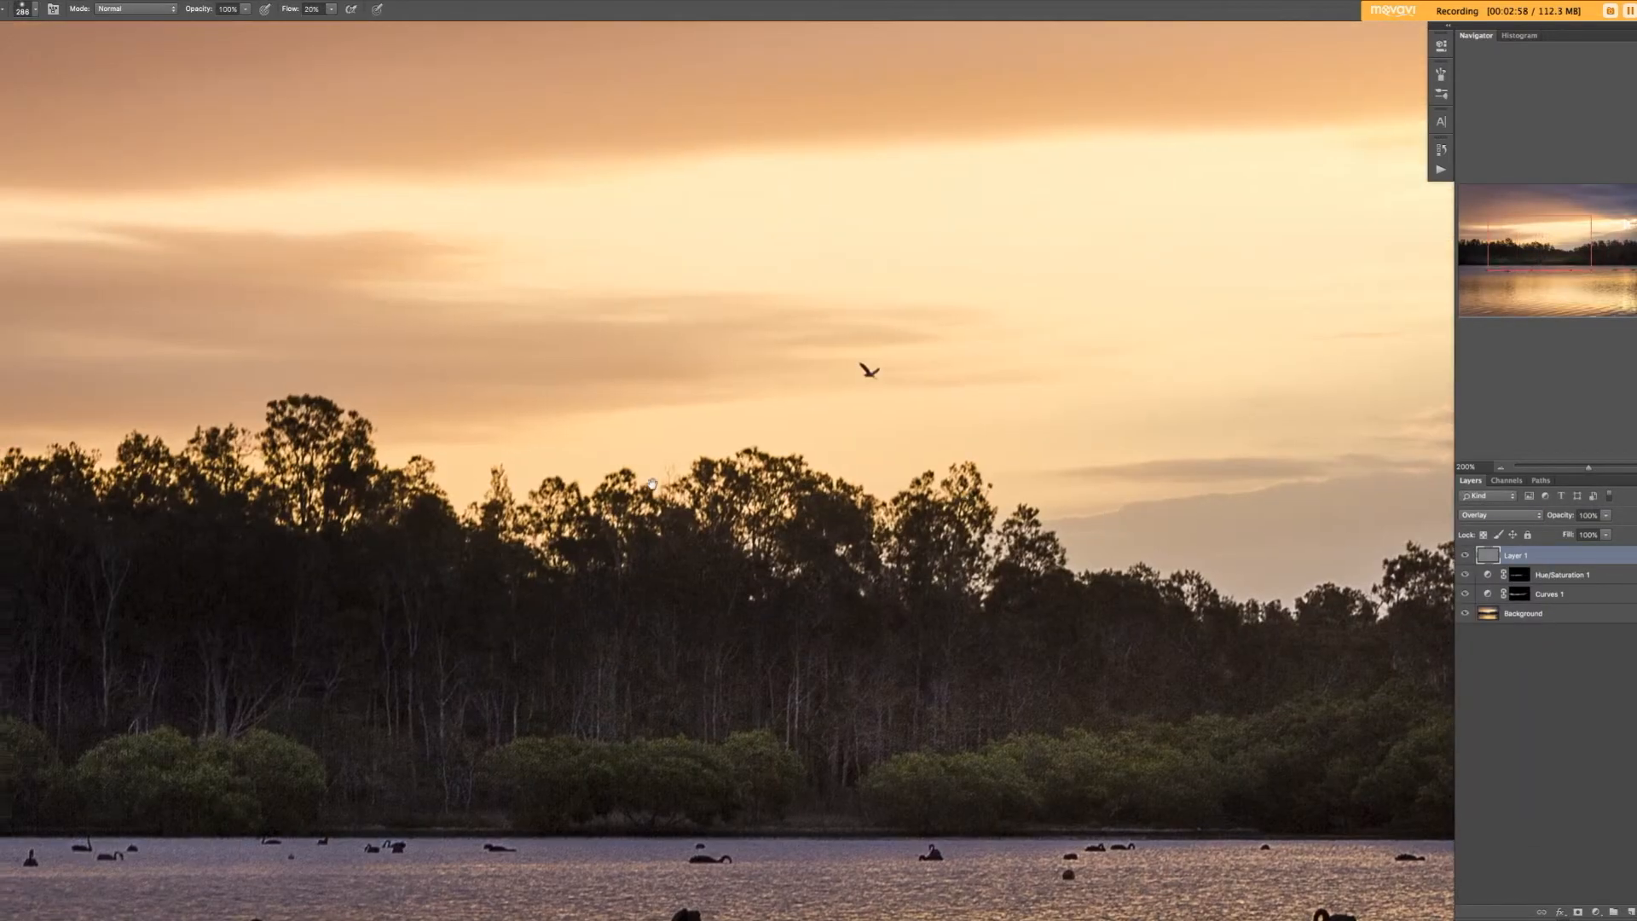
drag(652, 483, 435, 468)
drag(1065, 439, 583, 452)
drag(759, 456, 849, 460)
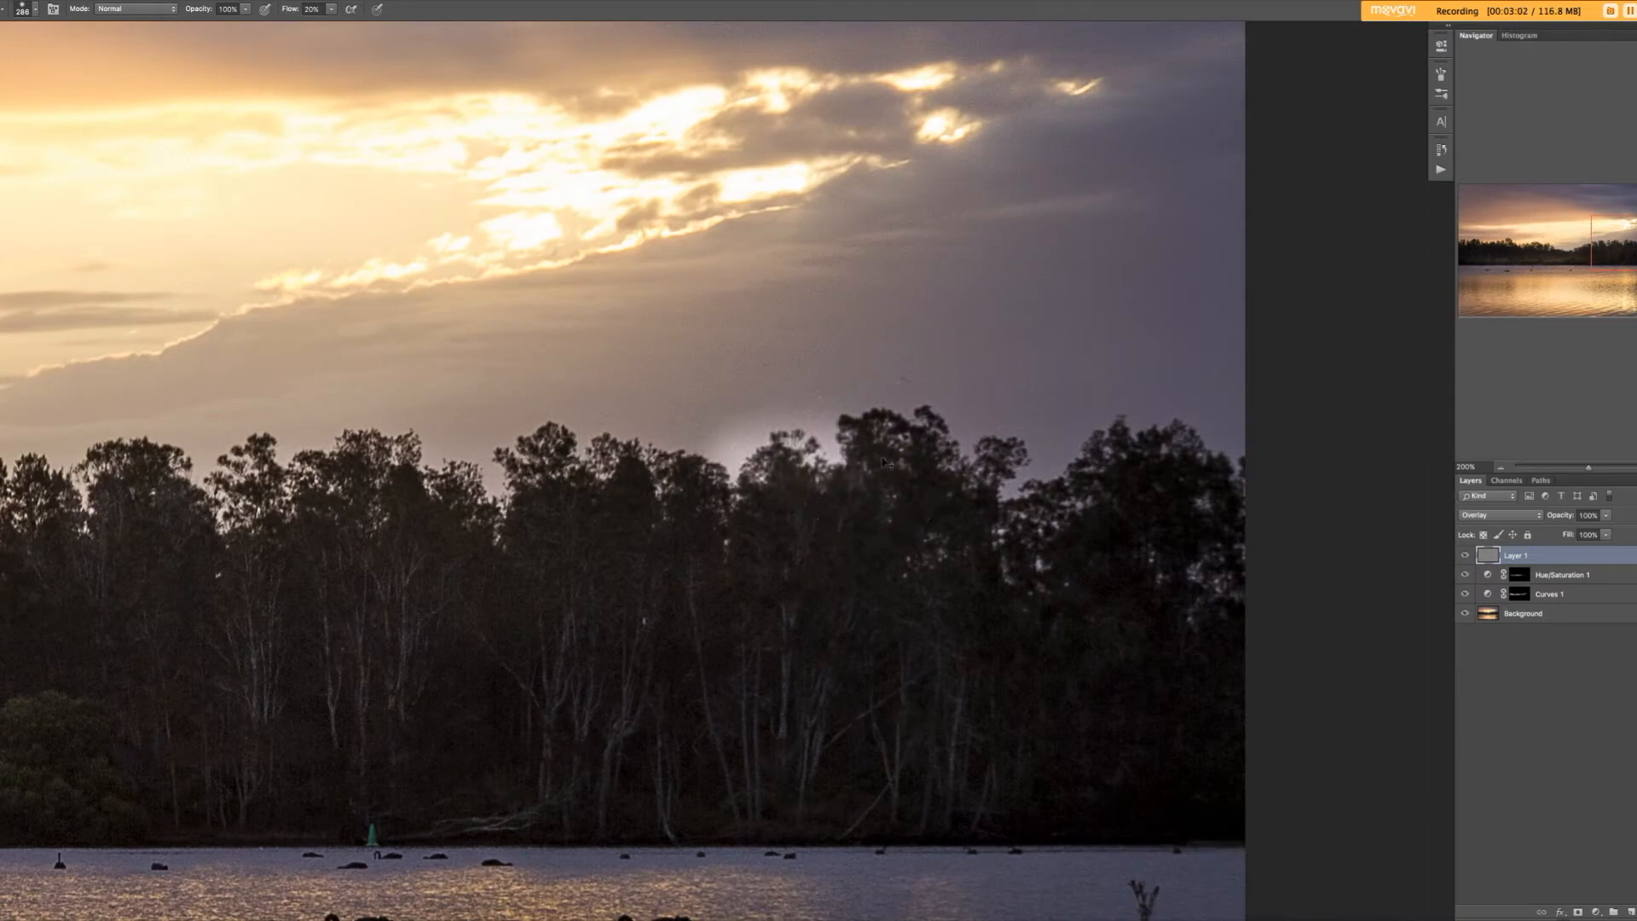
key(ctrl+z)
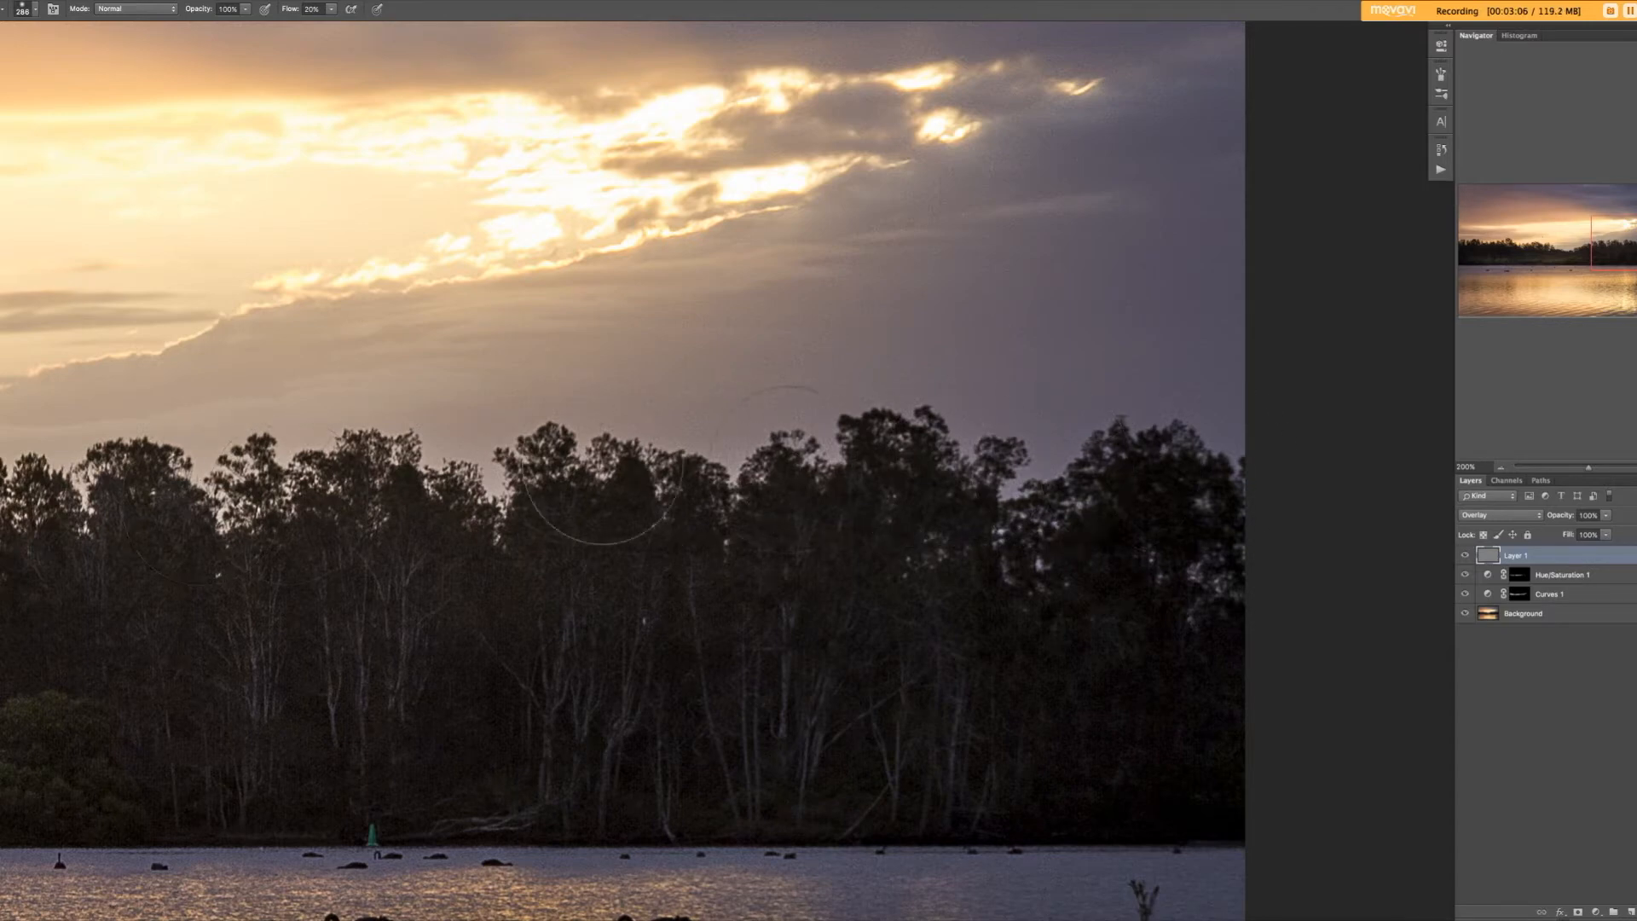
click(1465, 555)
click(1467, 556)
click(1468, 556)
click(1466, 556)
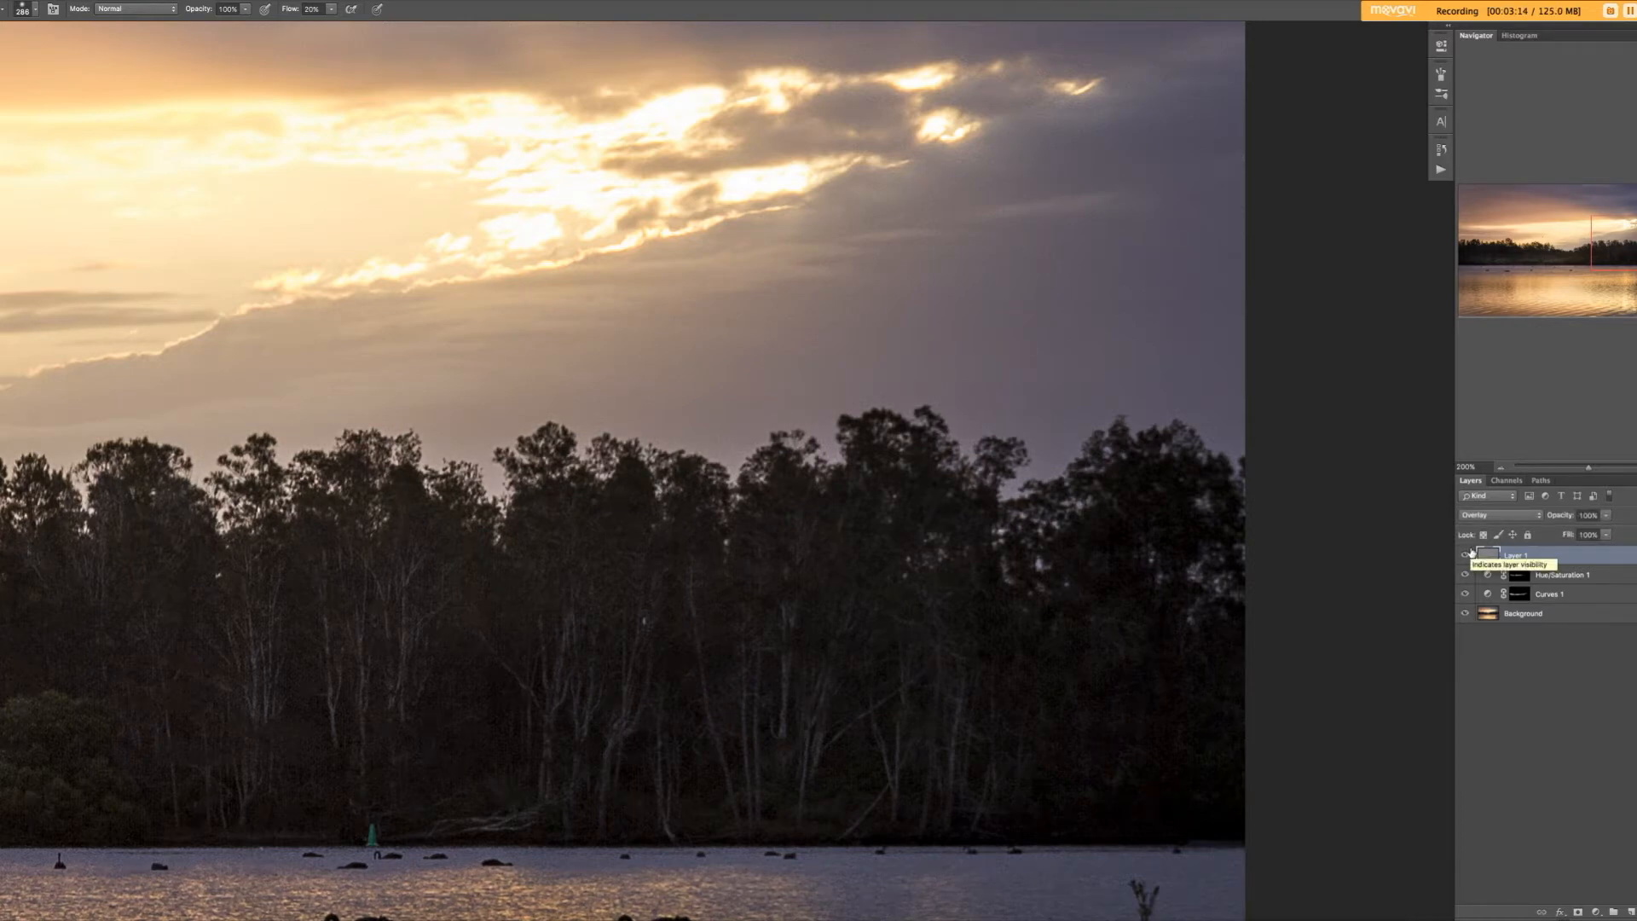
Discard the Overlay High Pass result, restoring the unfiltered merged copy as the top layer in Normal mode.
key(Delete)
key(ctrl+z)
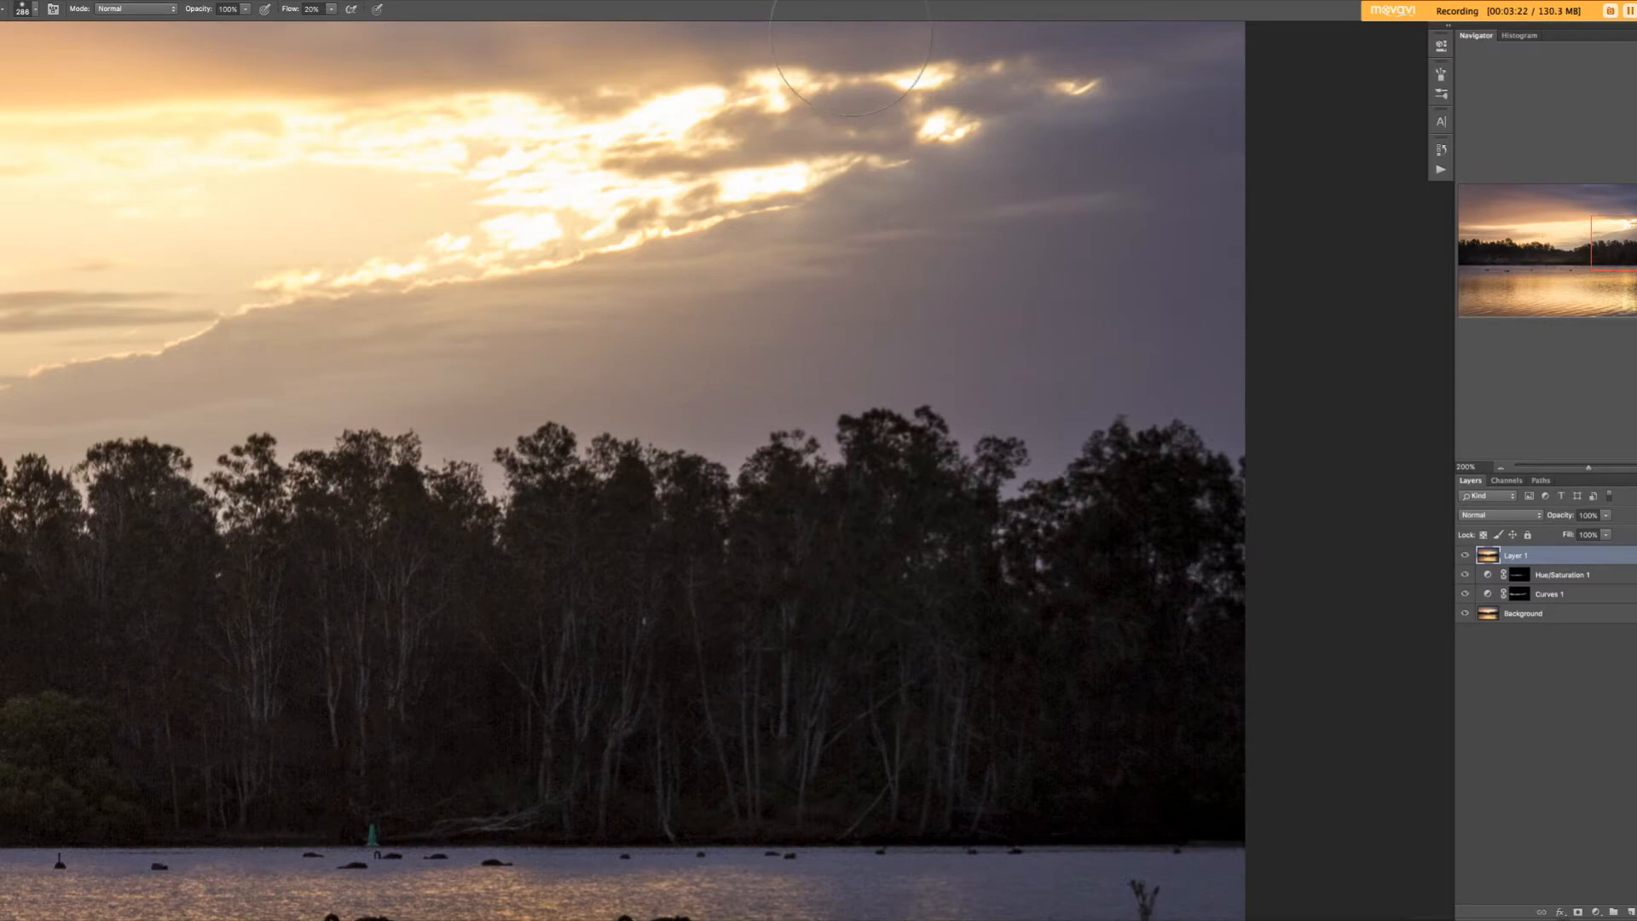
drag(563, 430, 1313, 436)
mouse_move(181, 479)
mouse_down()
mouse_move(716, 449)
mouse_move(529, 444)
mouse_up()
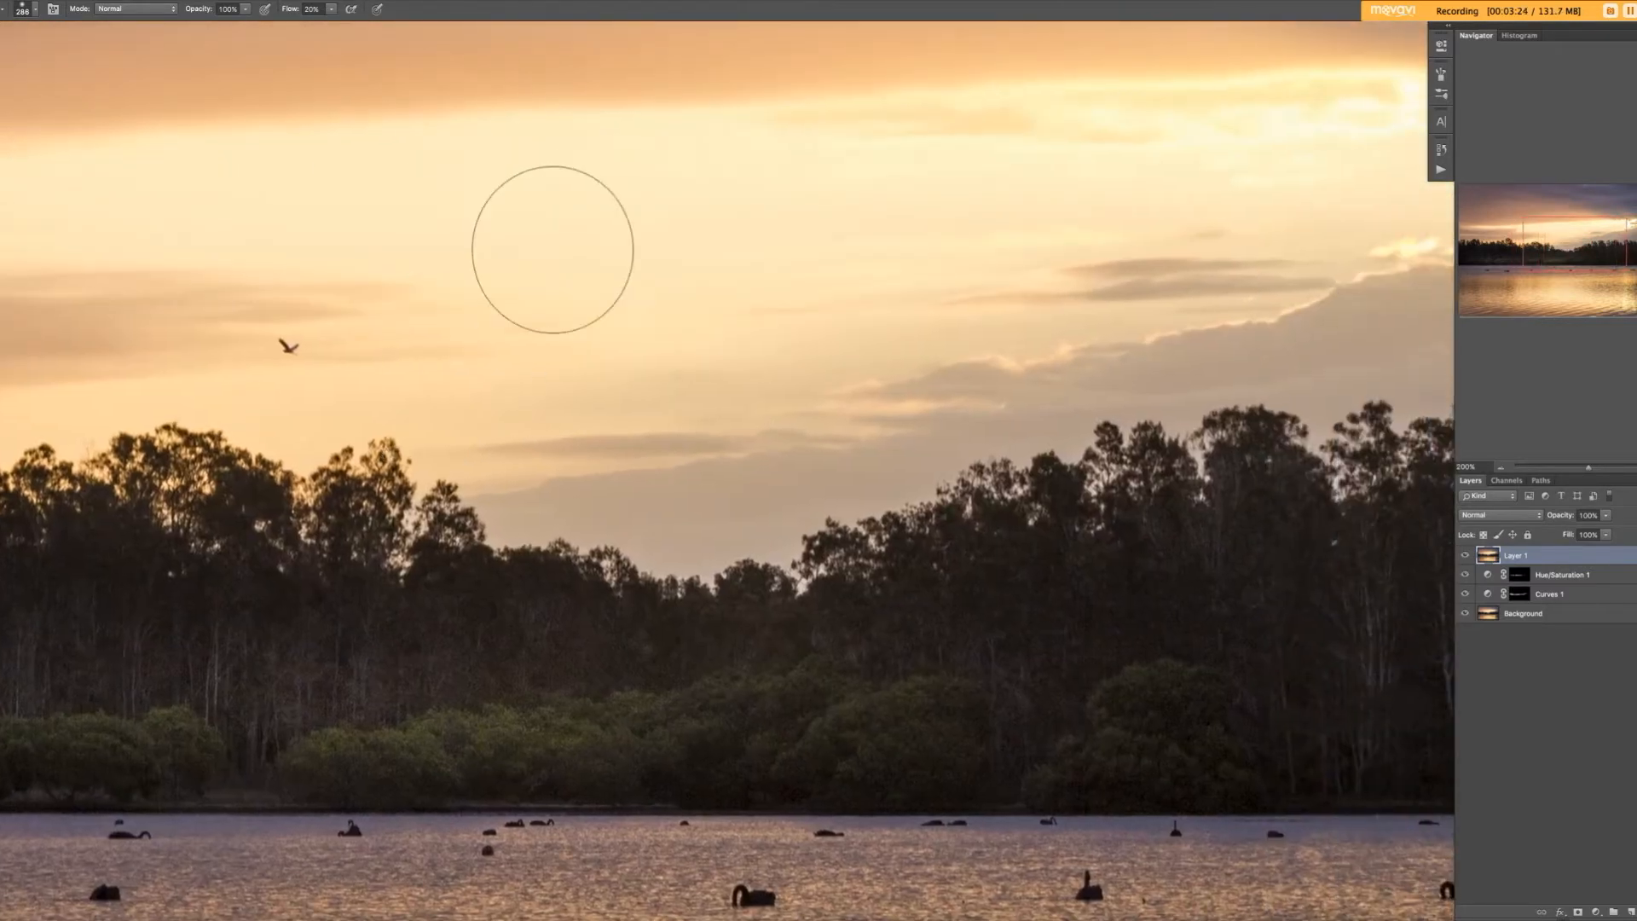
Apply a High Pass filter with a 0.6-pixel radius to the merged layer, checking the edge detail along the treeline.
click(299, 3)
mouse_move(443, 272)
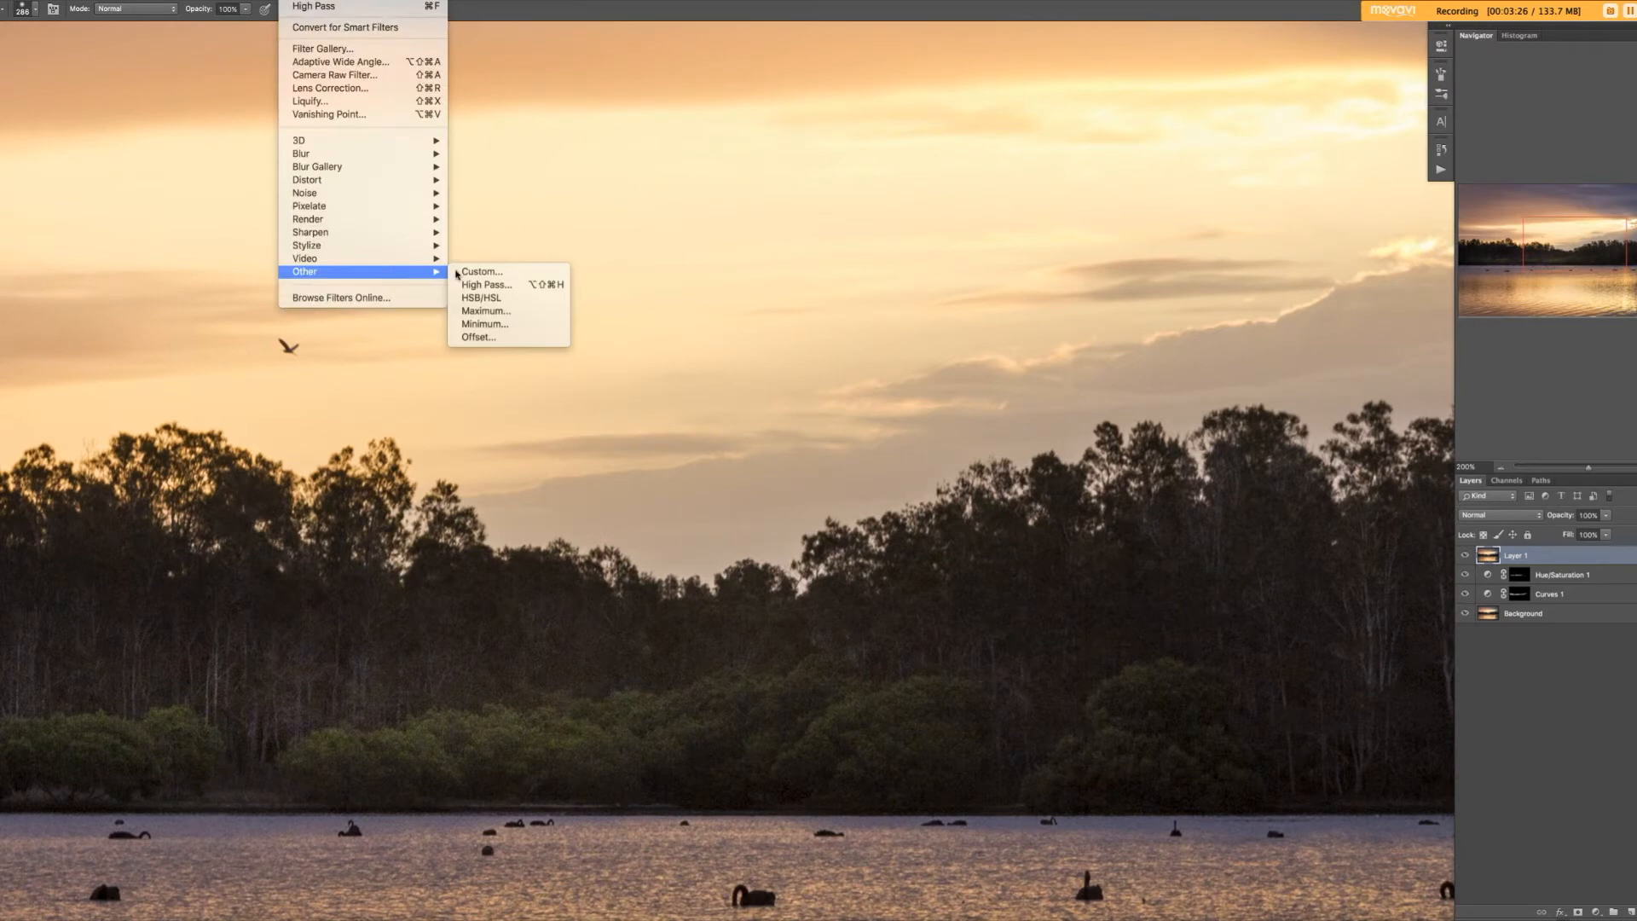
click(563, 286)
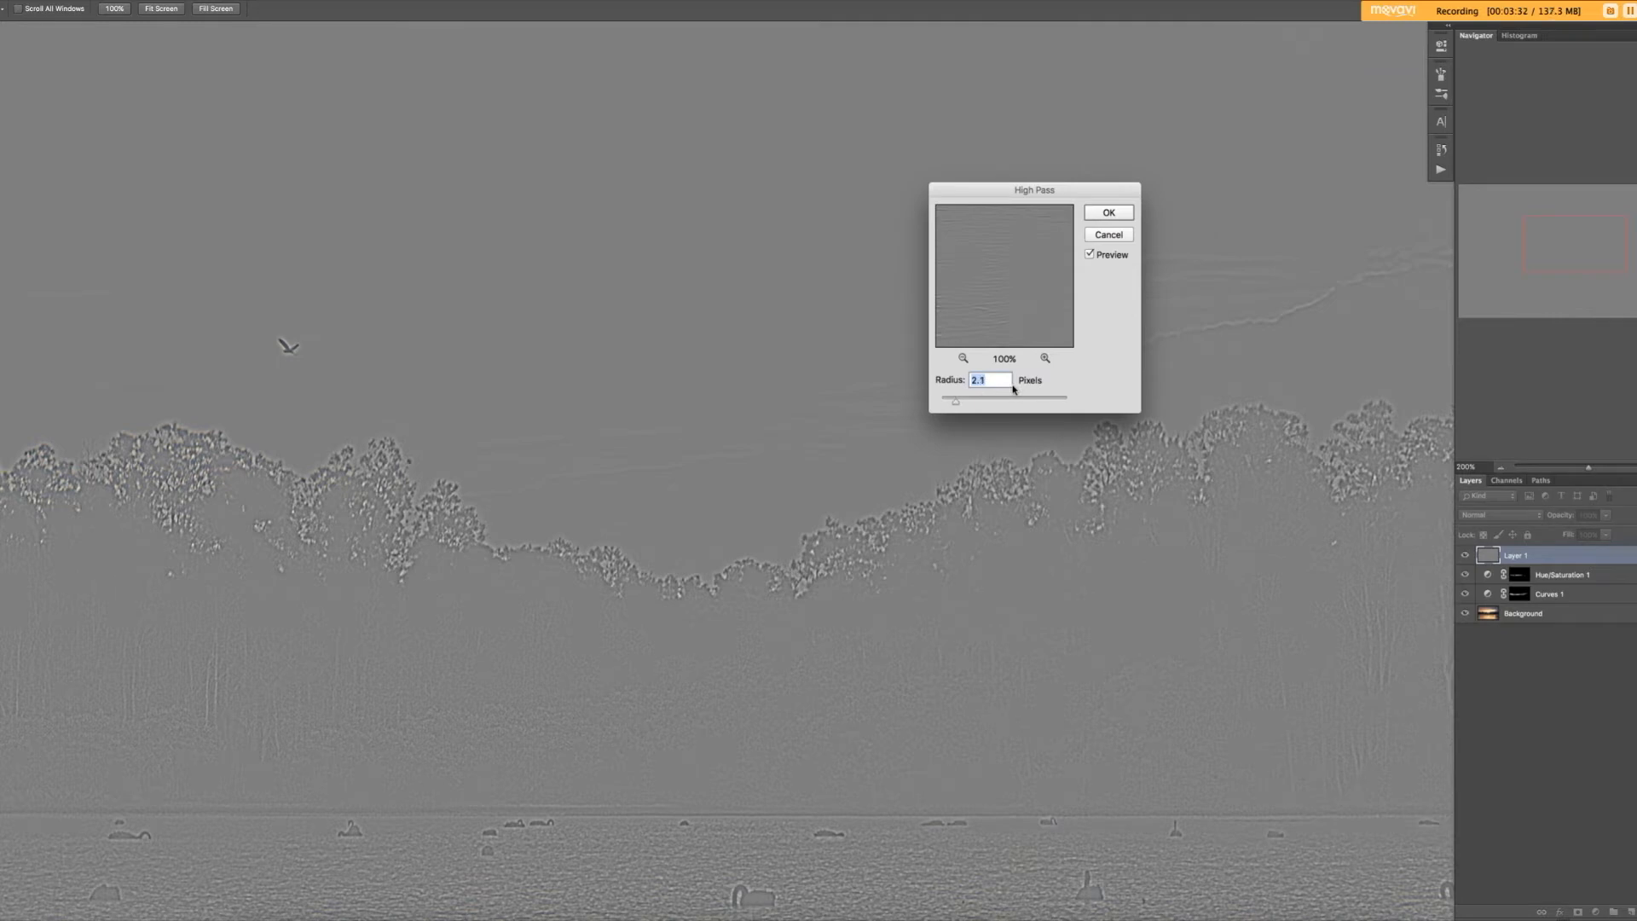
key(Down)
key(Down)
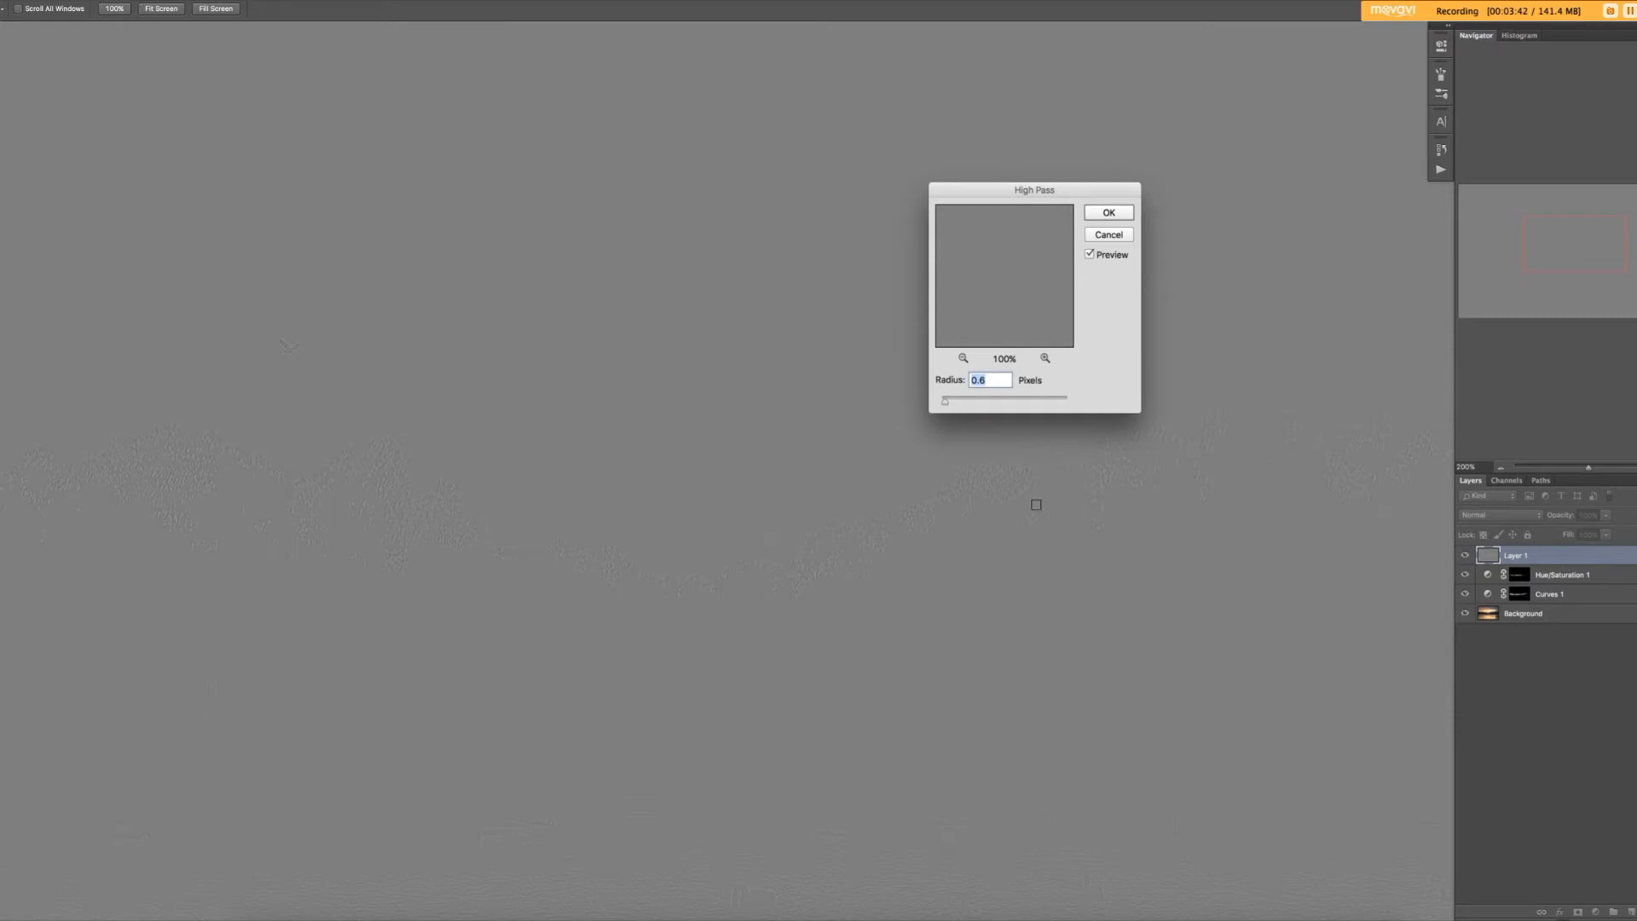
drag(1141, 487, 806, 546)
drag(535, 477, 825, 511)
drag(465, 437, 654, 435)
click(1108, 213)
key(b)
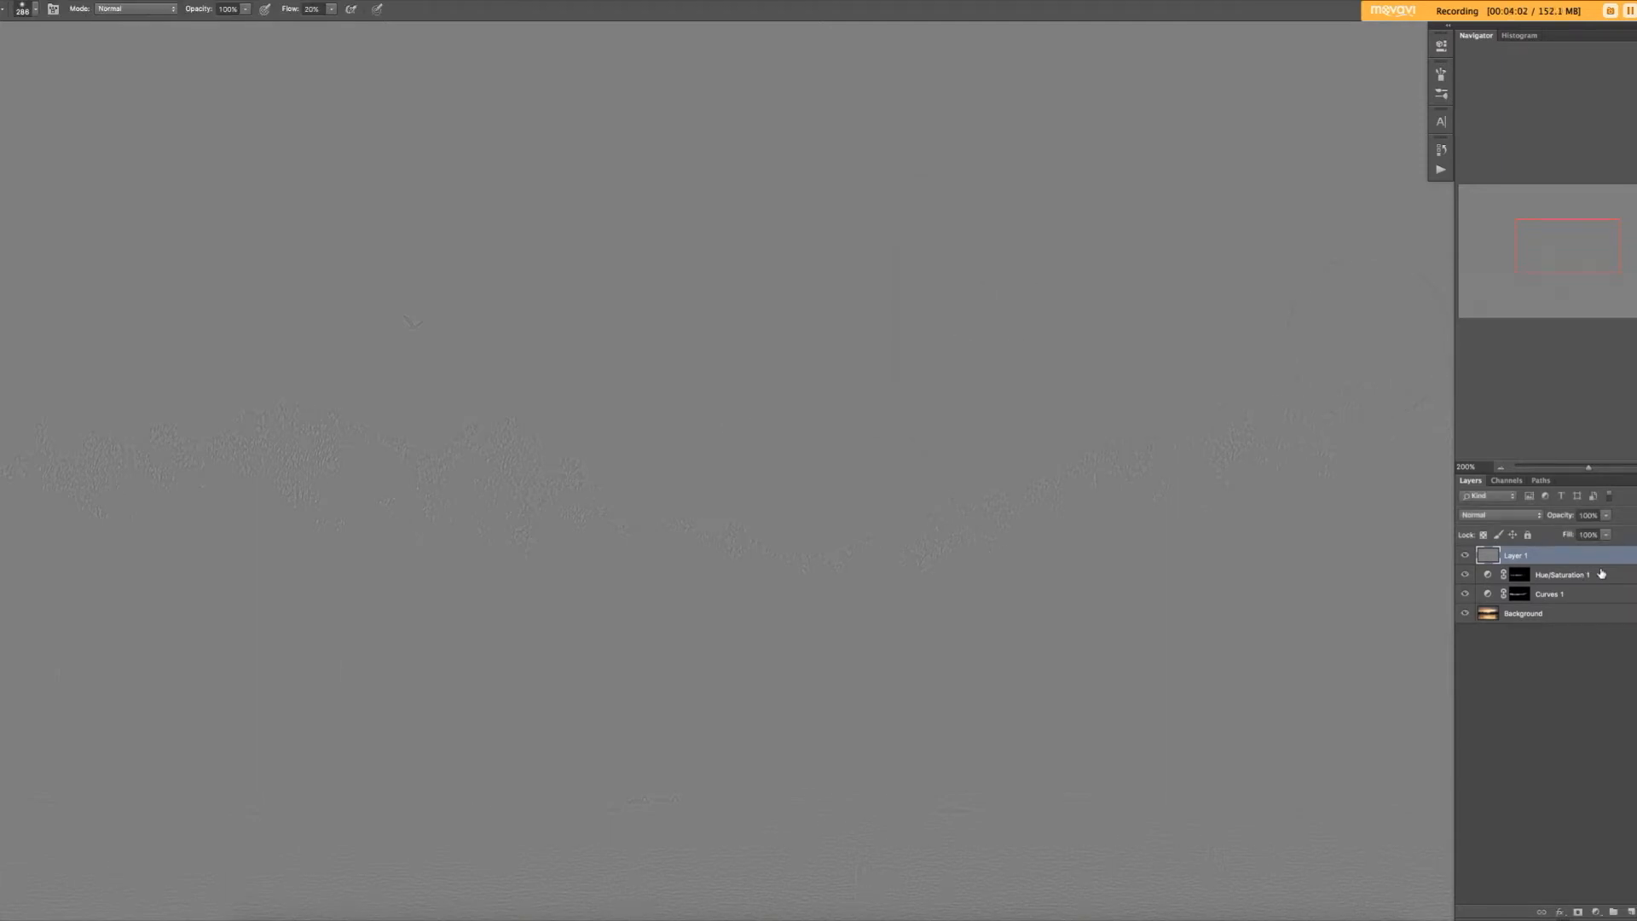
Set the High Pass layer's blend mode to Overlay and compare the image with the layer hidden and shown.
click(1482, 517)
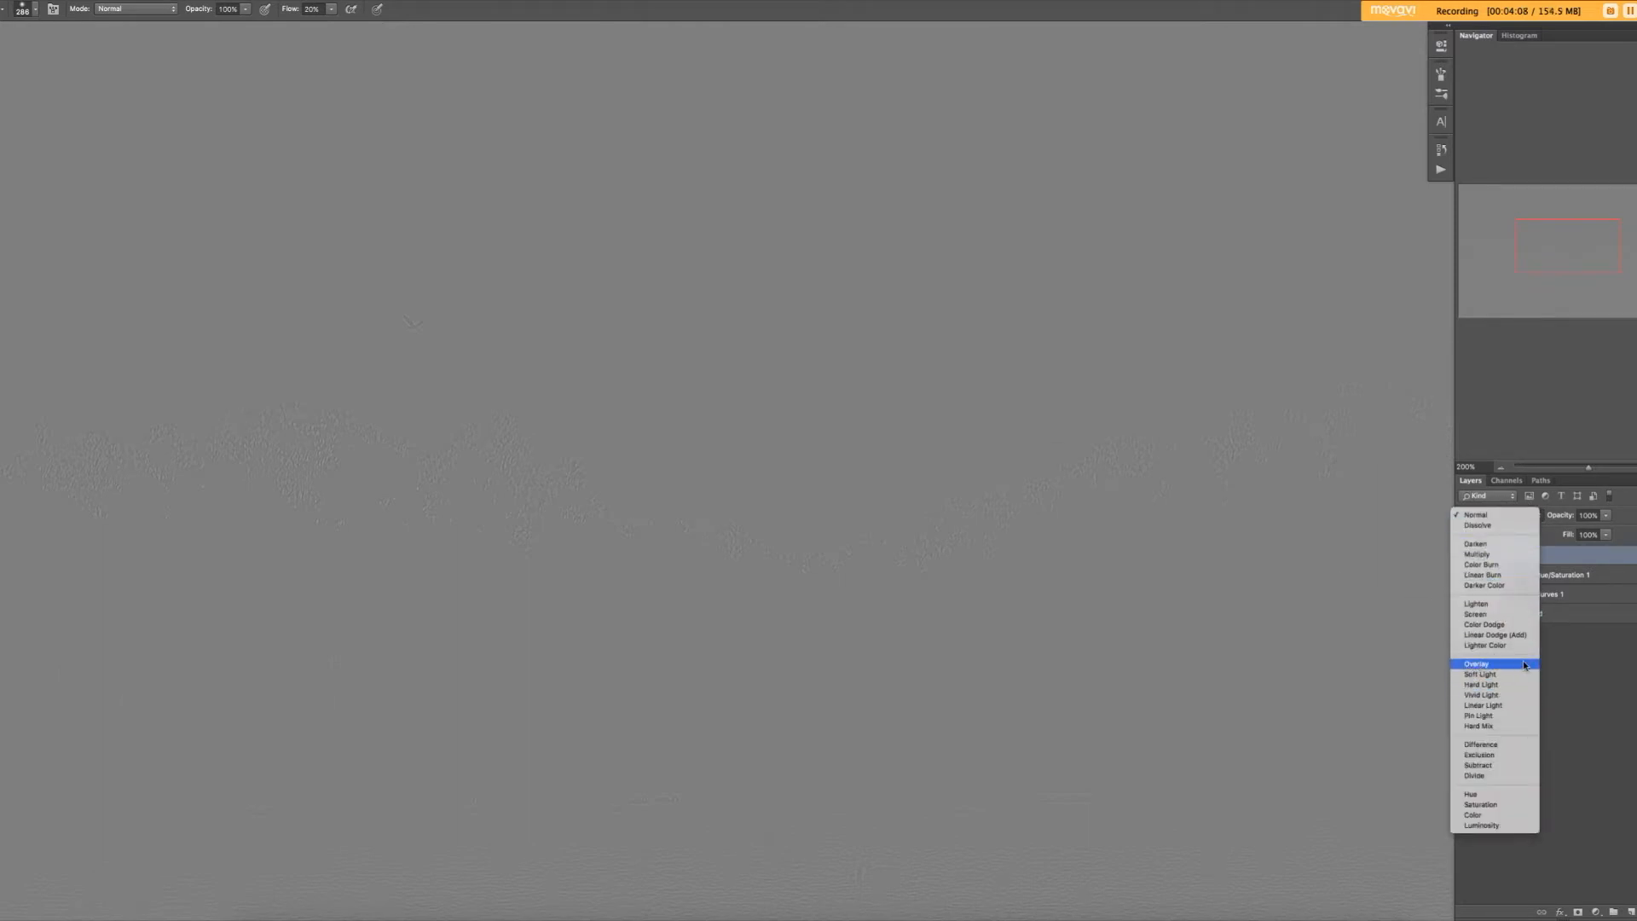
click(1483, 664)
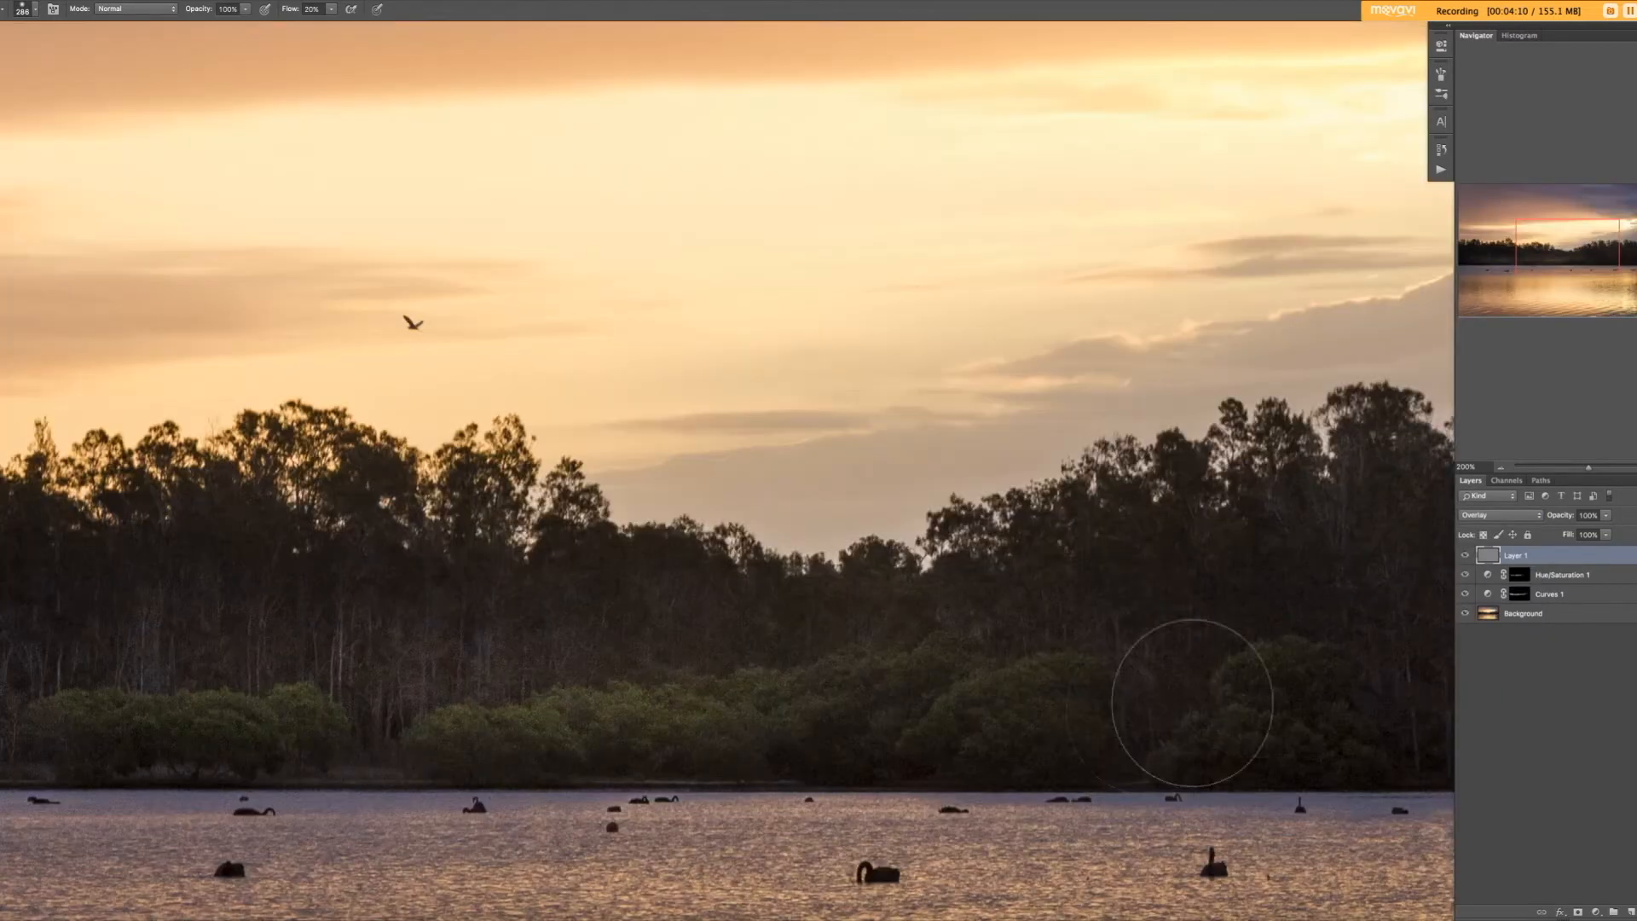
scroll(1030, 566, right, 5)
click(1465, 554)
click(1465, 554)
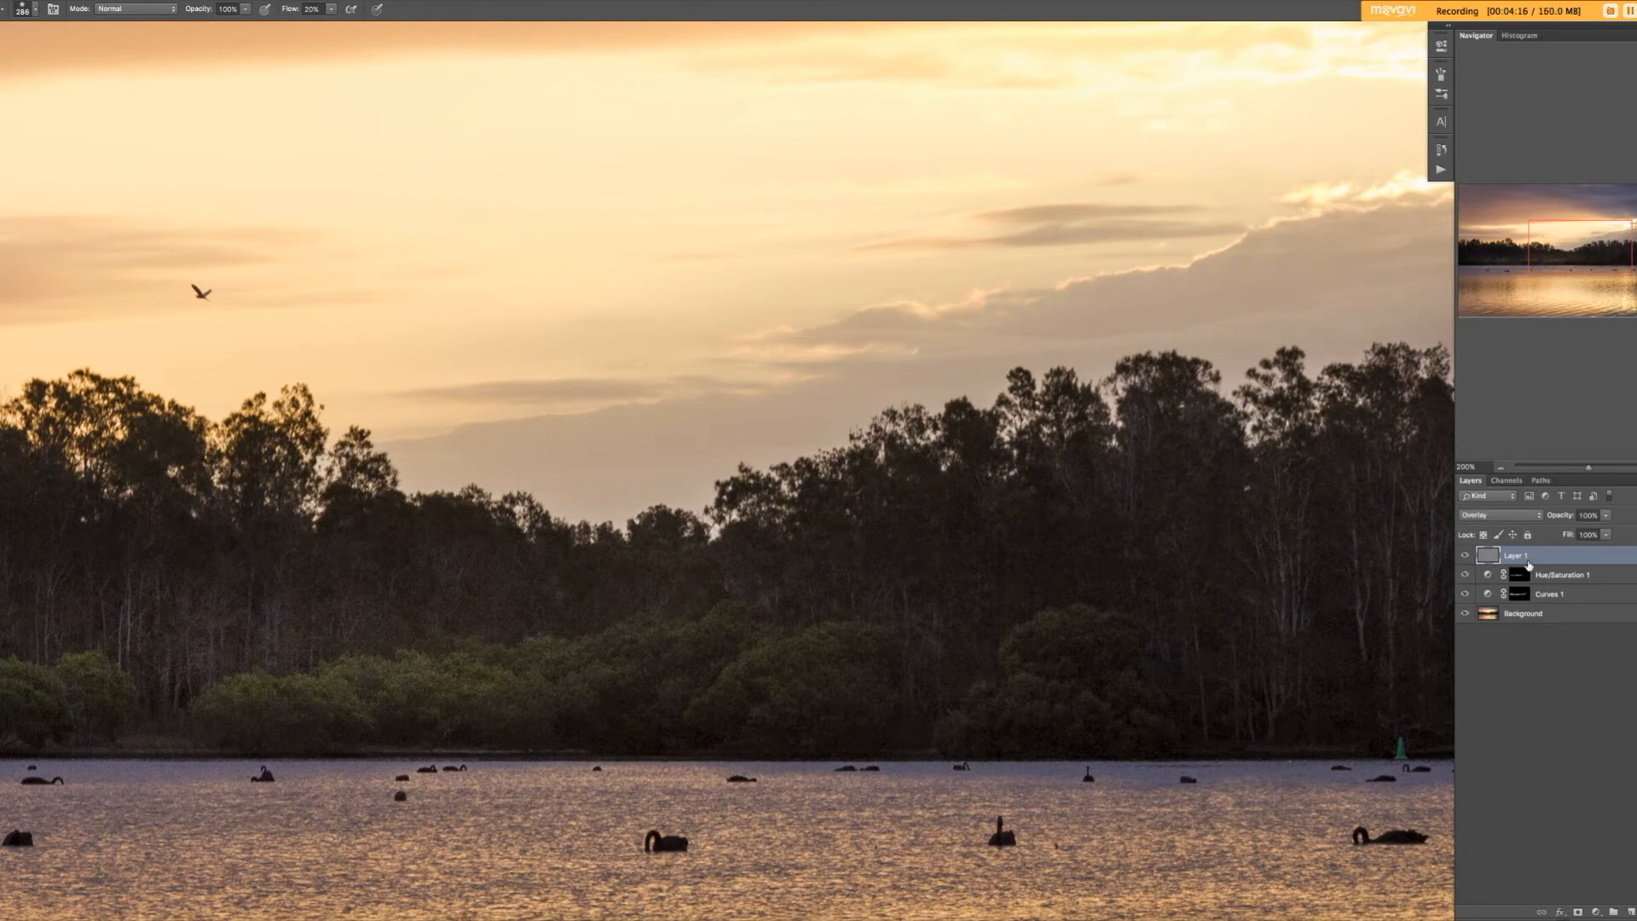
Duplicate the Overlay High Pass layer twice and group all three sharpening layers.
key(ctrl+j)
key(ctrl+j)
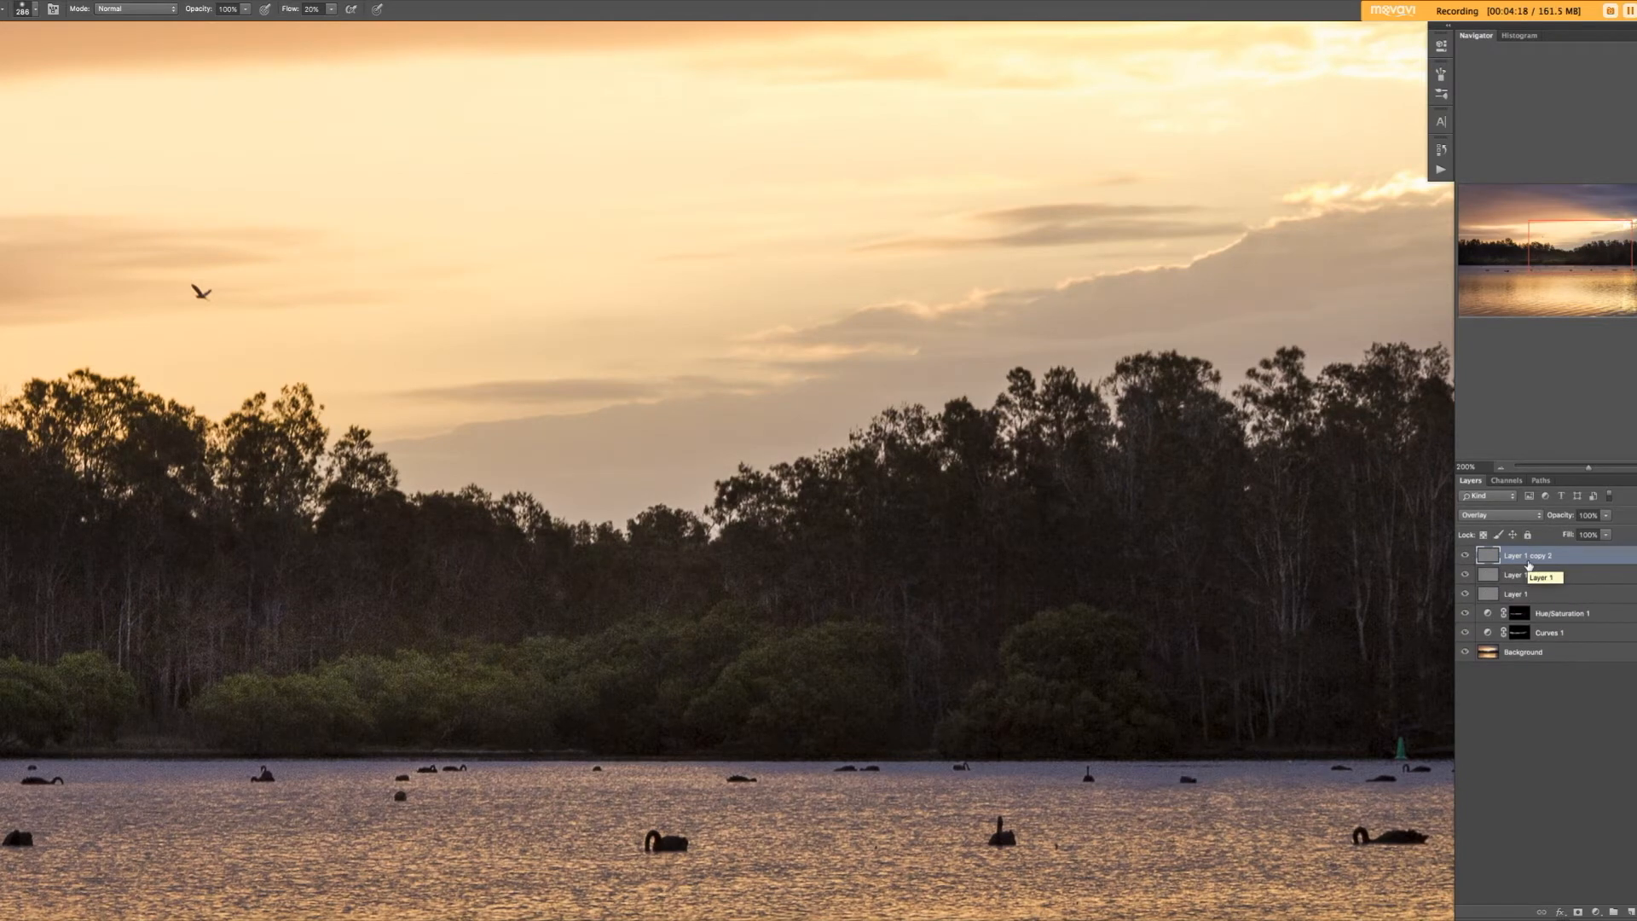
shift+click(1524, 597)
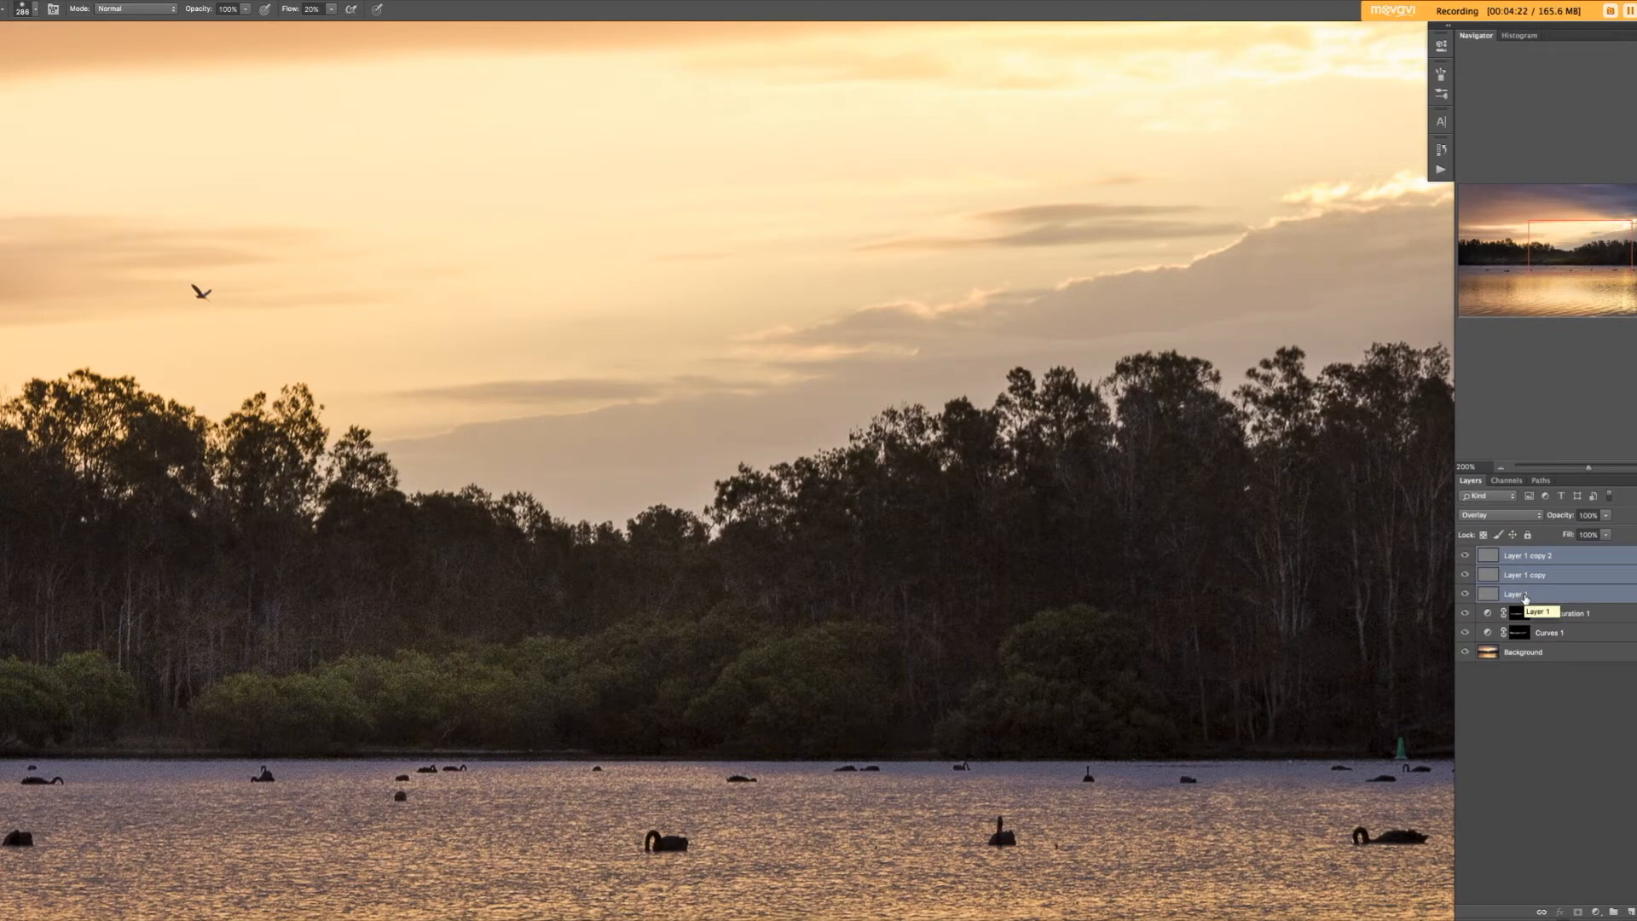
key(ctrl+g)
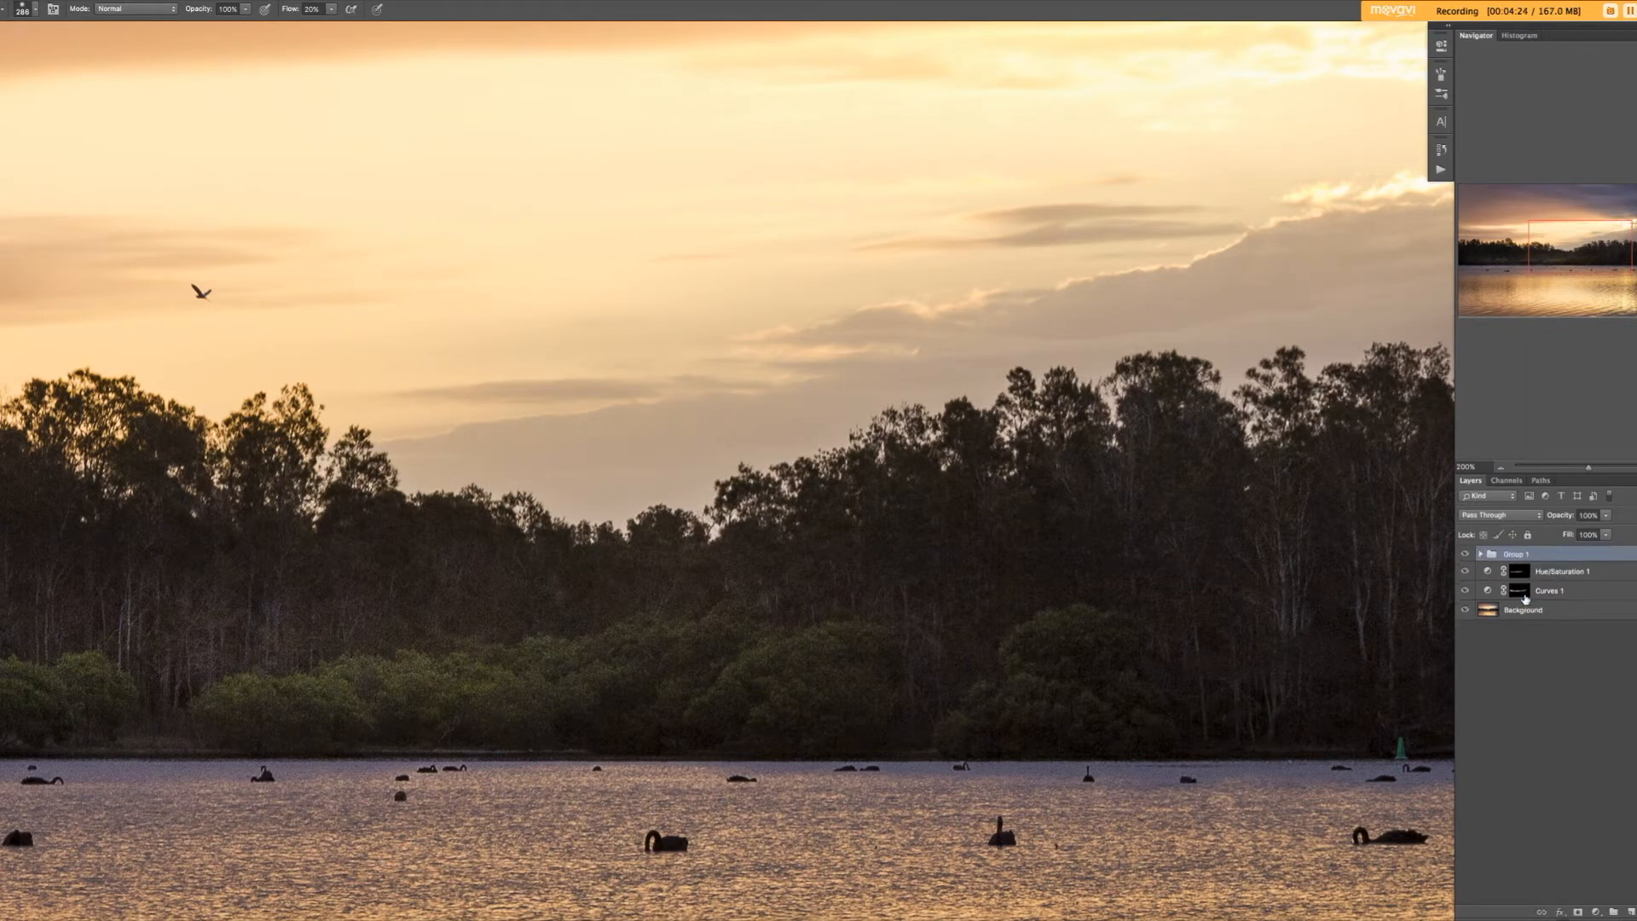
Compare the trees and water with the sharpening group hidden and shown.
click(1465, 553)
click(1464, 554)
click(1465, 555)
click(1465, 555)
drag(977, 644, 1311, 392)
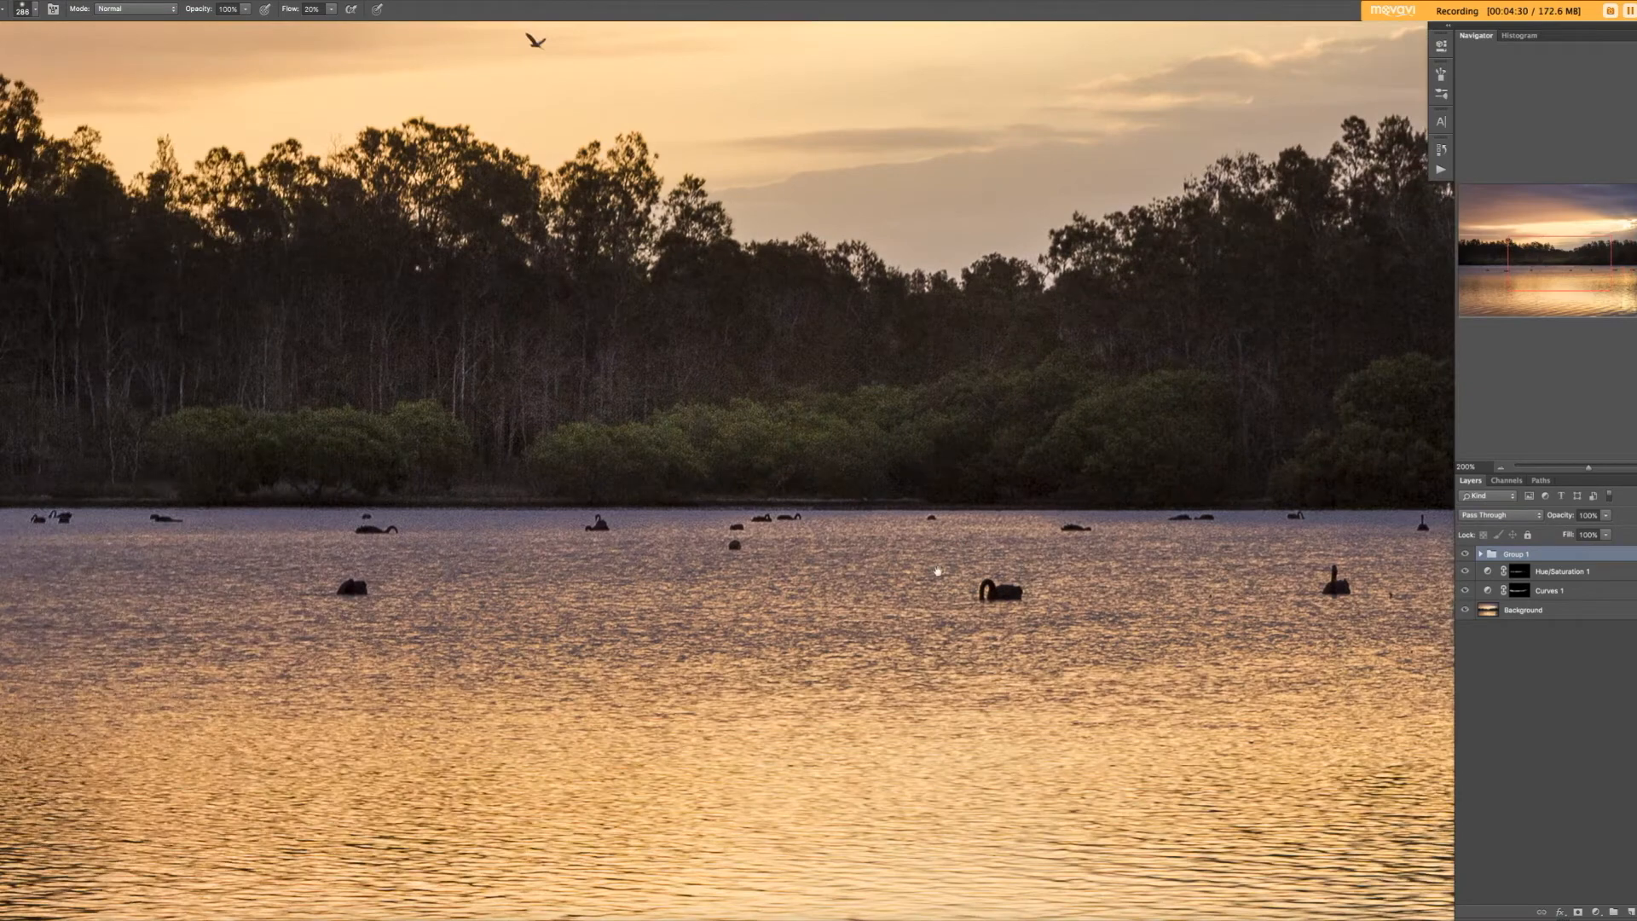
drag(937, 571, 832, 710)
Lower the sharpening group's opacity to 6% and compare the image with the group hidden and shown.
drag(1565, 521, 1464, 564)
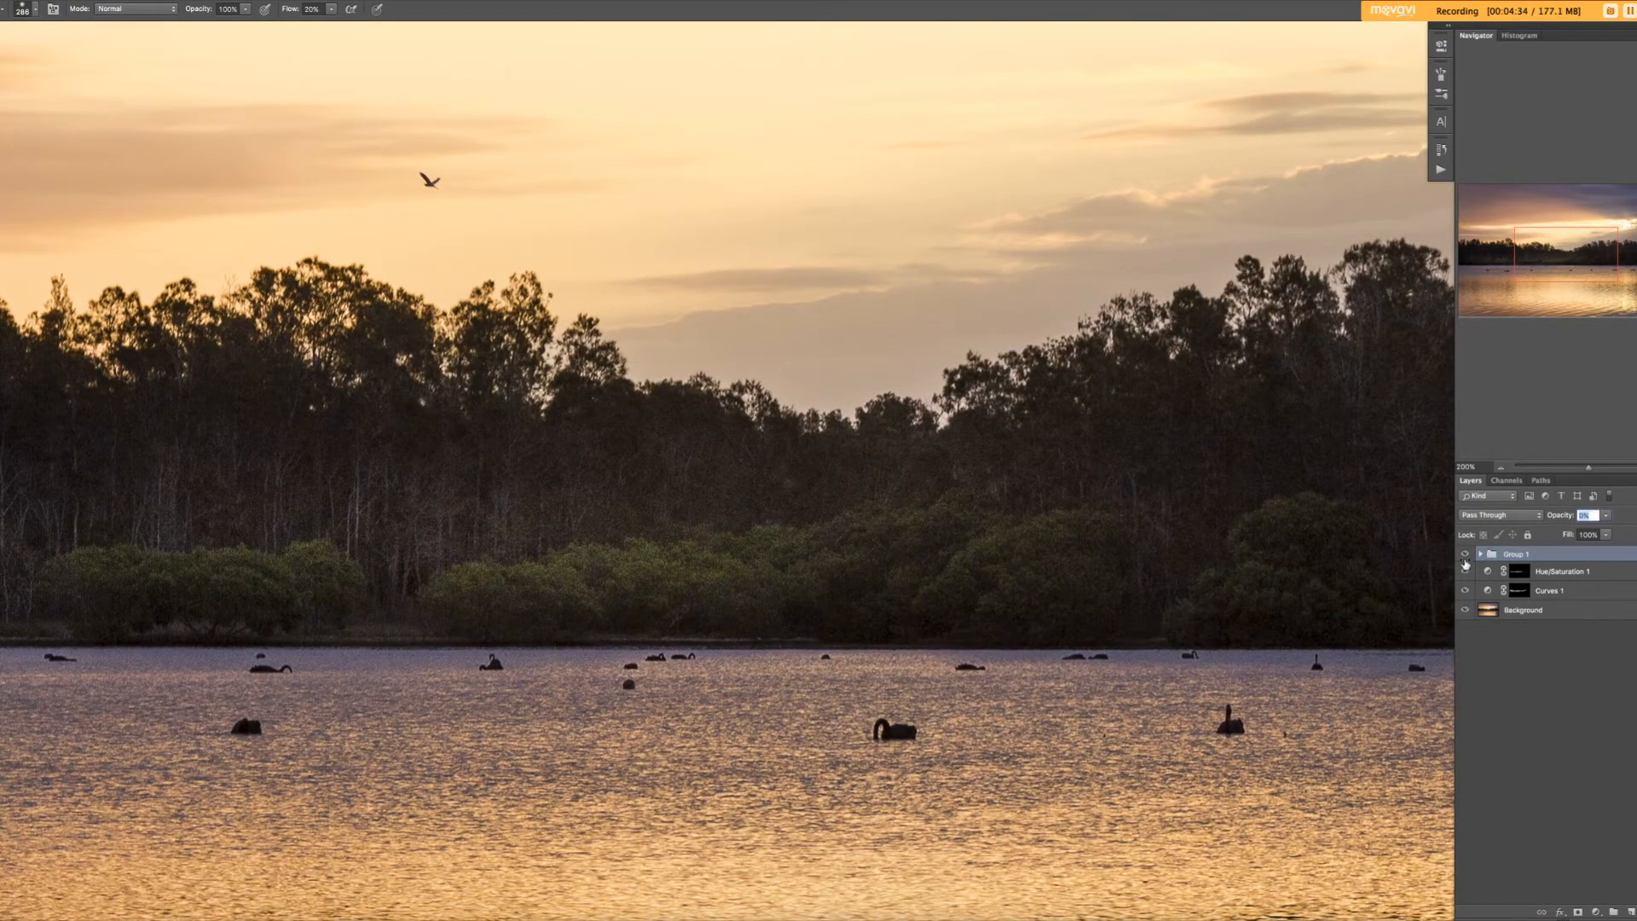
click(1465, 556)
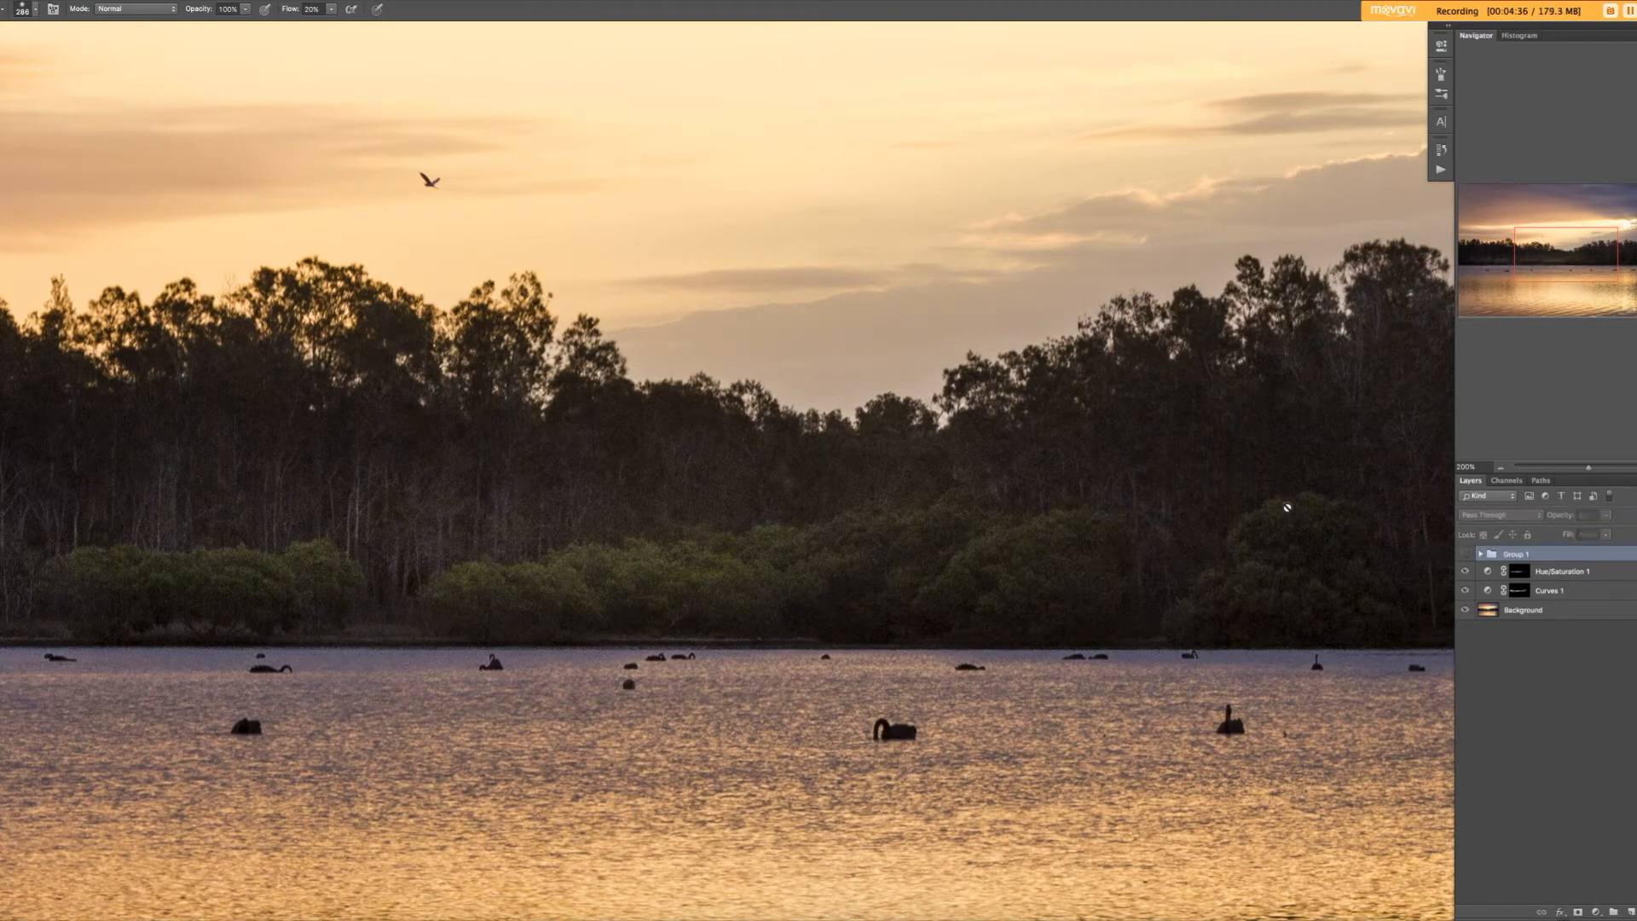
click(1465, 556)
drag(1167, 493, 923, 502)
key(ctrl+minus)
key(ctrl+minus)
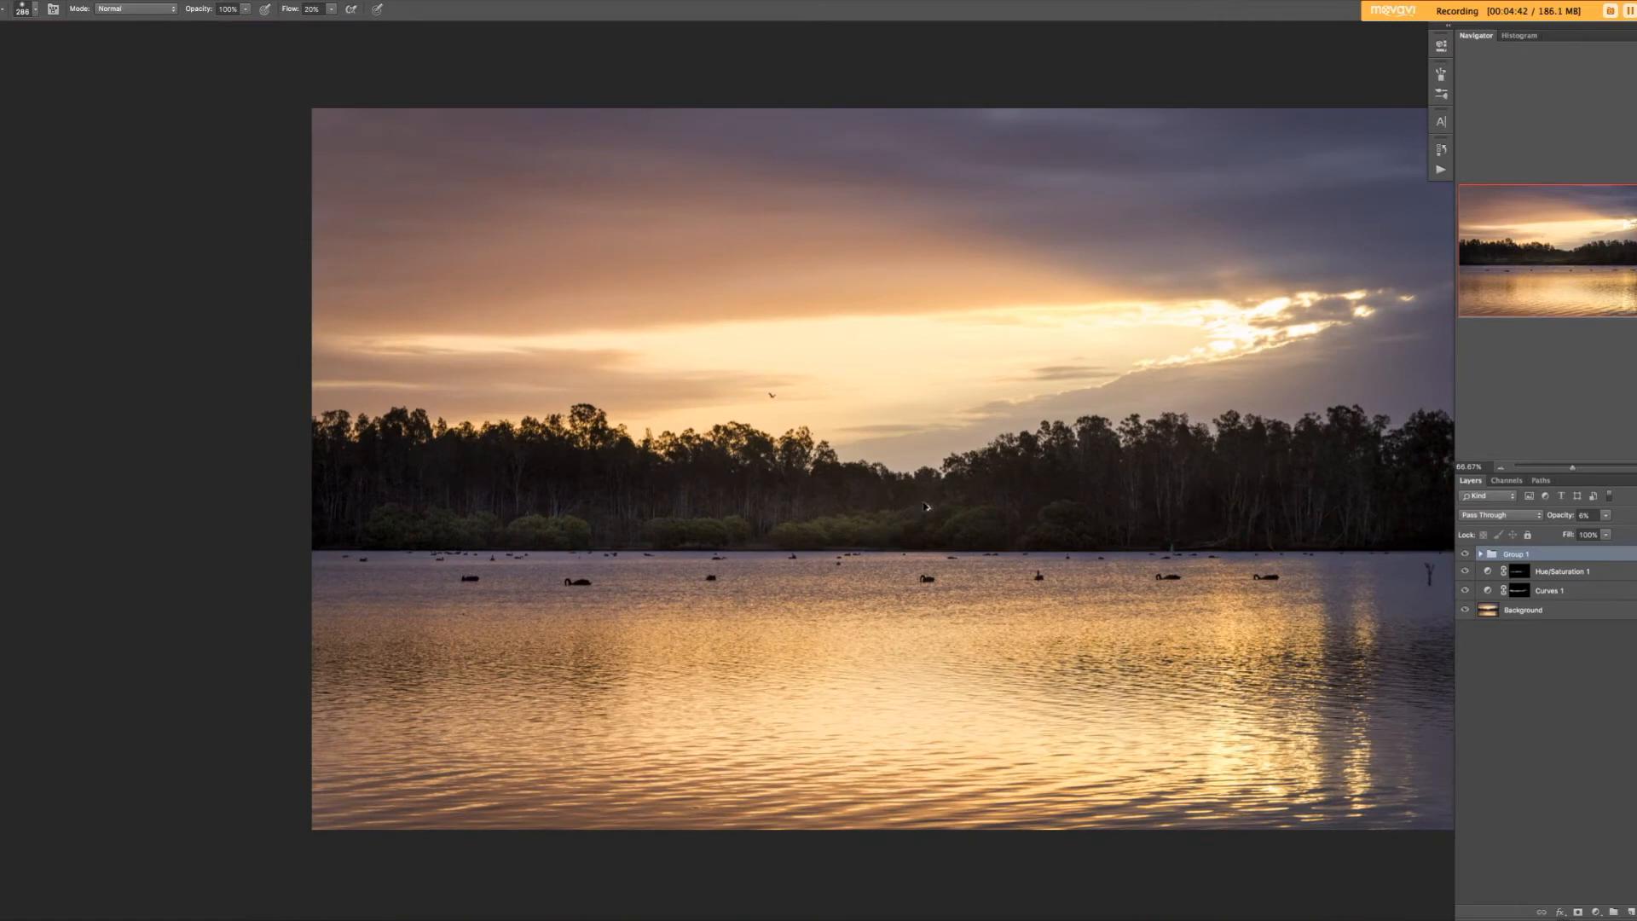
Add a white layer mask to the sharpening group, show its red overlay, and mask out the sky's upper-right corner.
key(super+m)
drag(1166, 442, 770, 447)
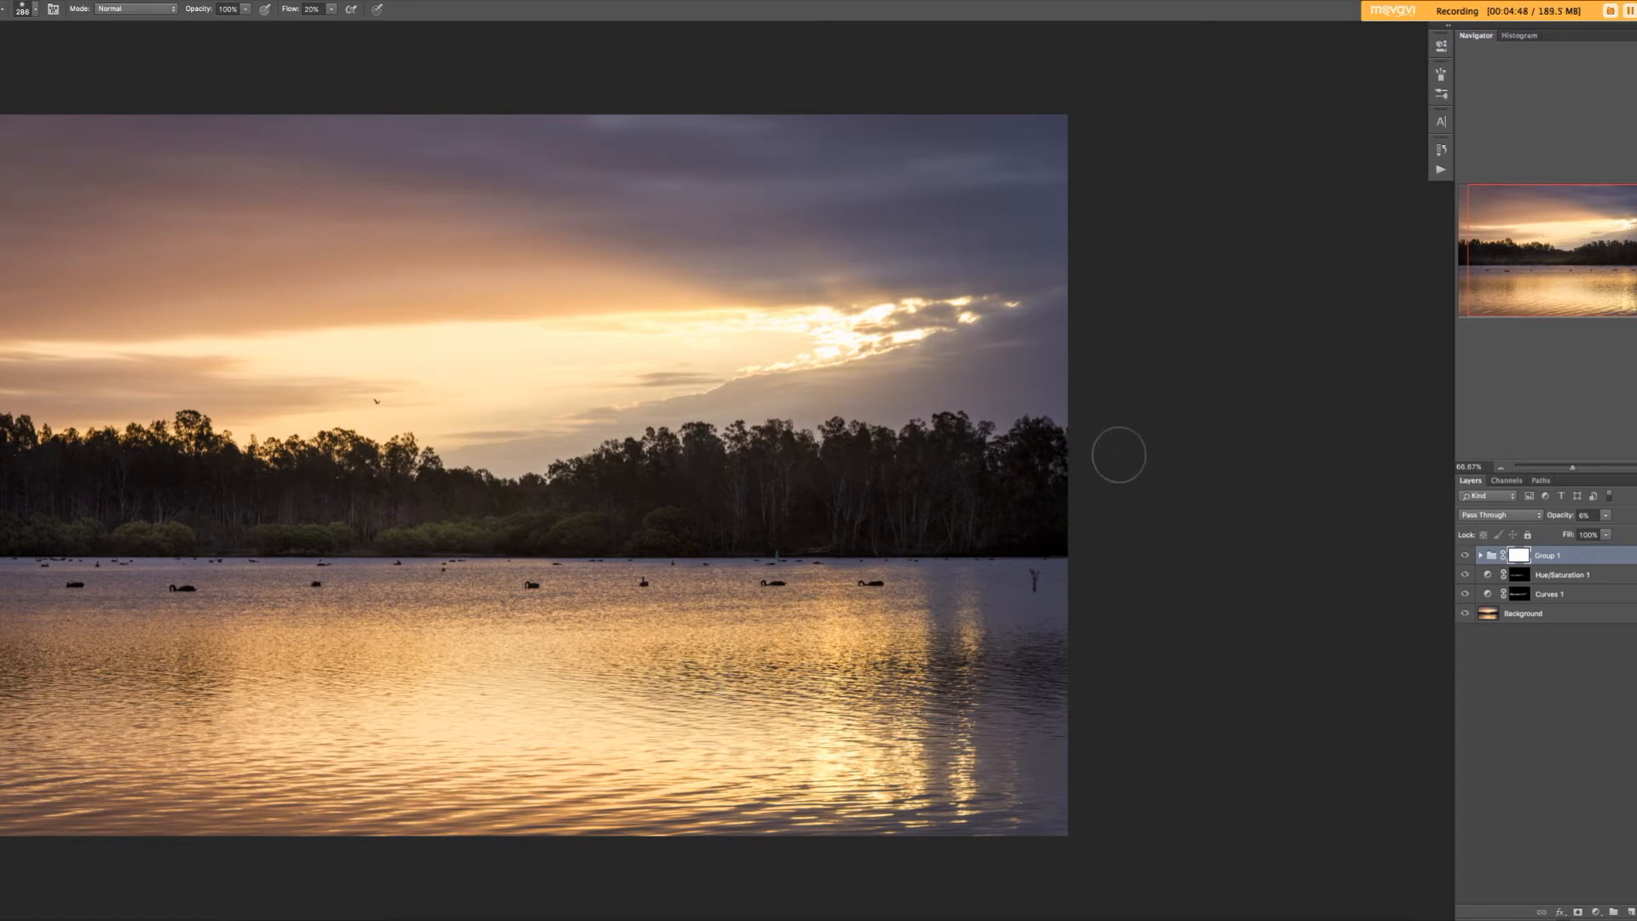
drag(859, 177, 1004, 184)
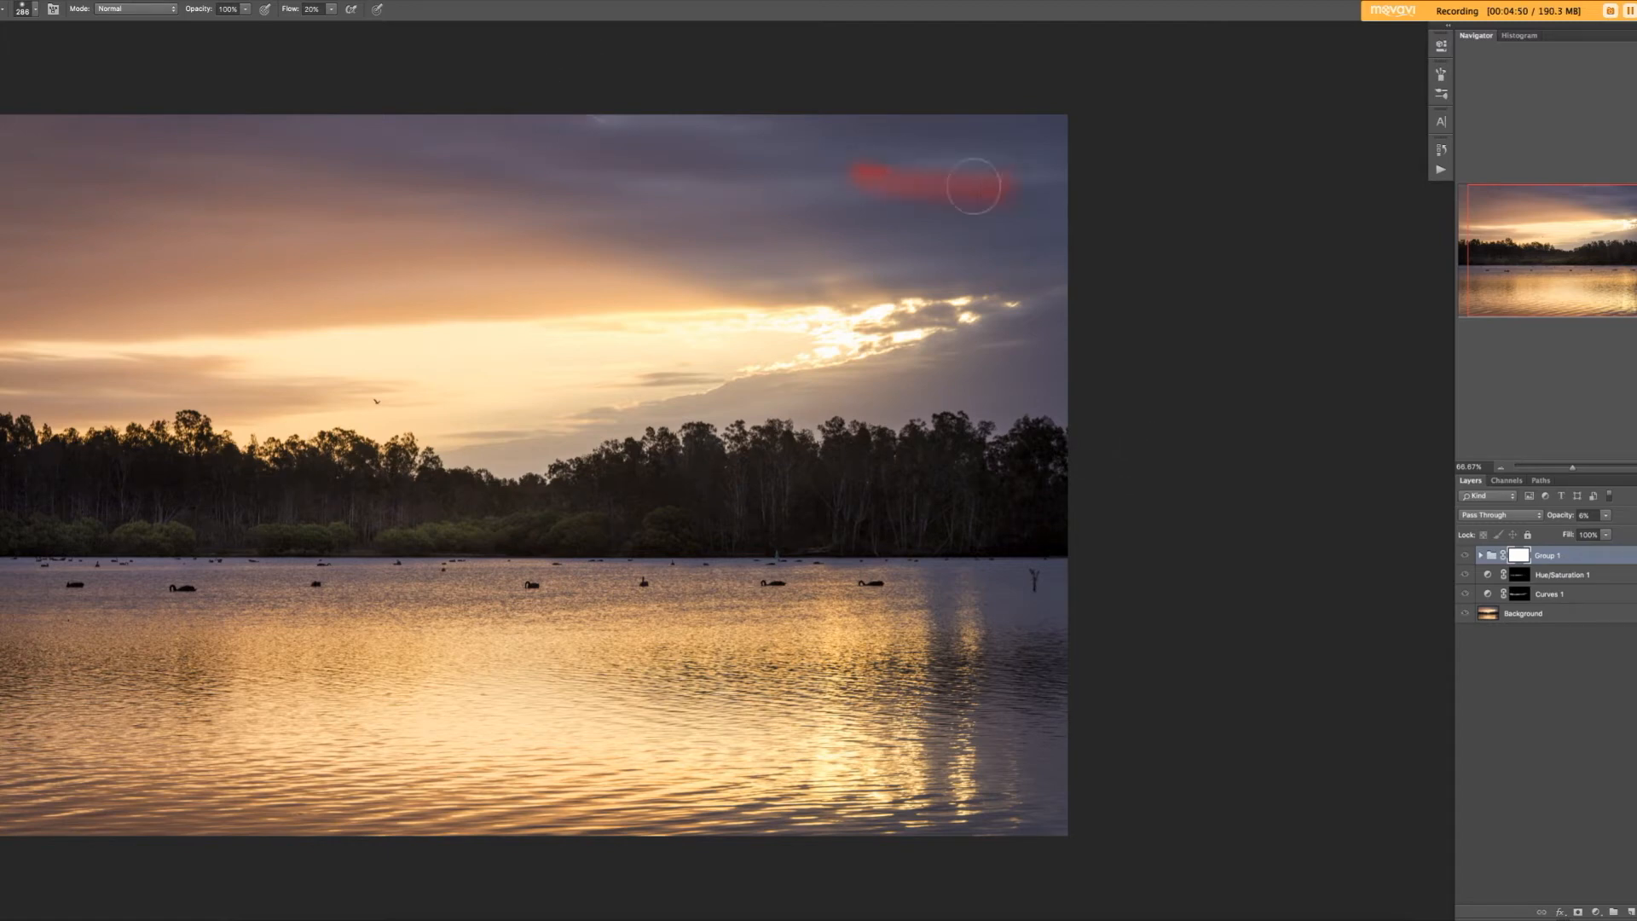
mouse_move(888, 164)
mouse_down()
mouse_move(847, 171)
mouse_move(943, 172)
mouse_move(868, 149)
mouse_move(983, 126)
mouse_move(777, 103)
mouse_up()
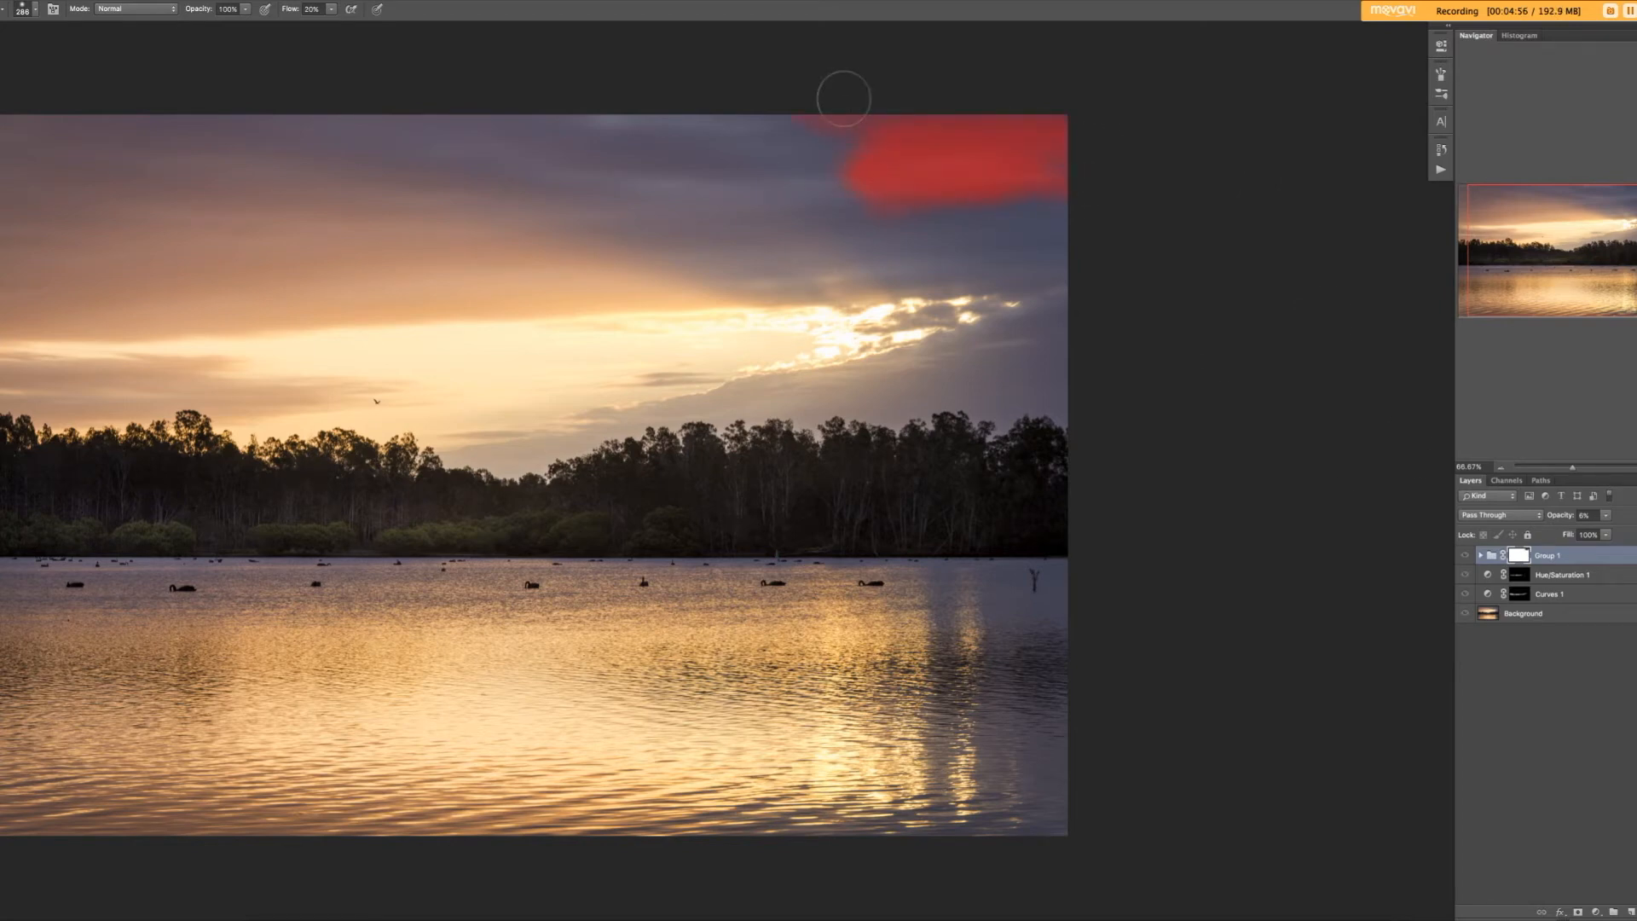
Paint out the sharpening across the rest of the sky on the group mask, using a larger brush of size 601.
mouse_move(816, 290)
mouse_down()
mouse_move(885, 297)
mouse_move(982, 226)
mouse_move(840, 236)
mouse_move(1040, 235)
mouse_move(717, 231)
mouse_move(667, 186)
mouse_move(572, 162)
mouse_move(887, 104)
mouse_move(561, 117)
mouse_move(581, 157)
mouse_move(635, 166)
mouse_move(567, 150)
mouse_move(596, 177)
mouse_move(237, 223)
mouse_move(371, 266)
mouse_up()
drag(484, 323, 800, 331)
mouse_move(409, 285)
mouse_down()
mouse_move(589, 290)
mouse_move(486, 290)
mouse_move(564, 240)
mouse_move(571, 198)
mouse_move(470, 162)
mouse_up()
mouse_move(388, 277)
mouse_down()
mouse_move(427, 336)
mouse_move(546, 329)
mouse_move(483, 356)
mouse_move(644, 354)
mouse_move(690, 384)
mouse_move(524, 356)
mouse_up()
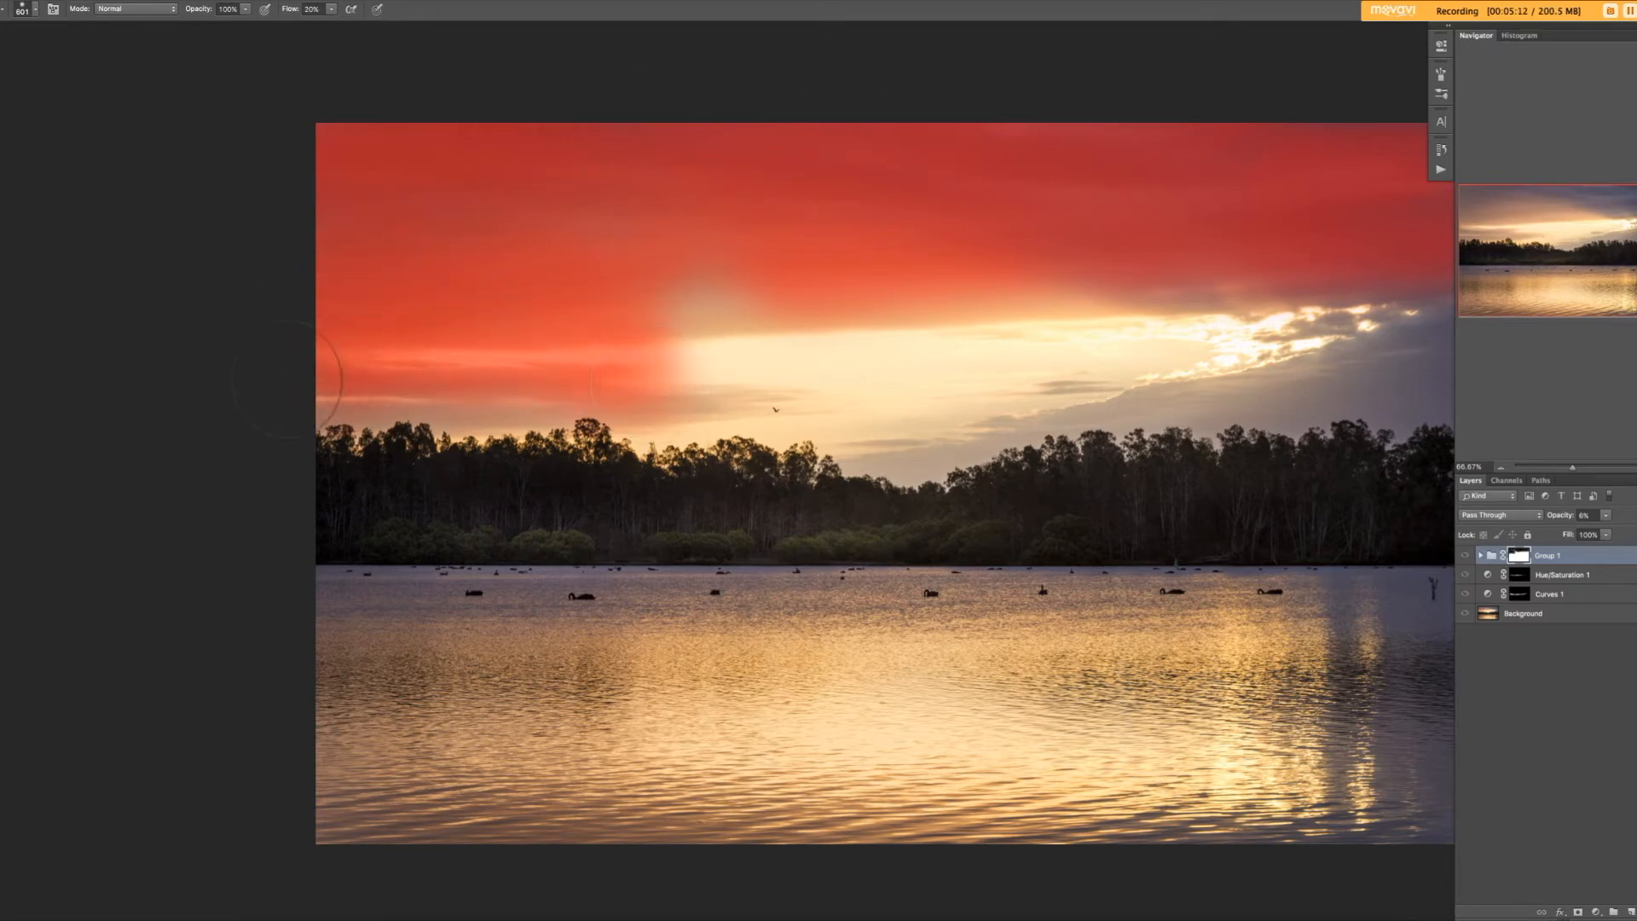
drag(953, 413, 443, 416)
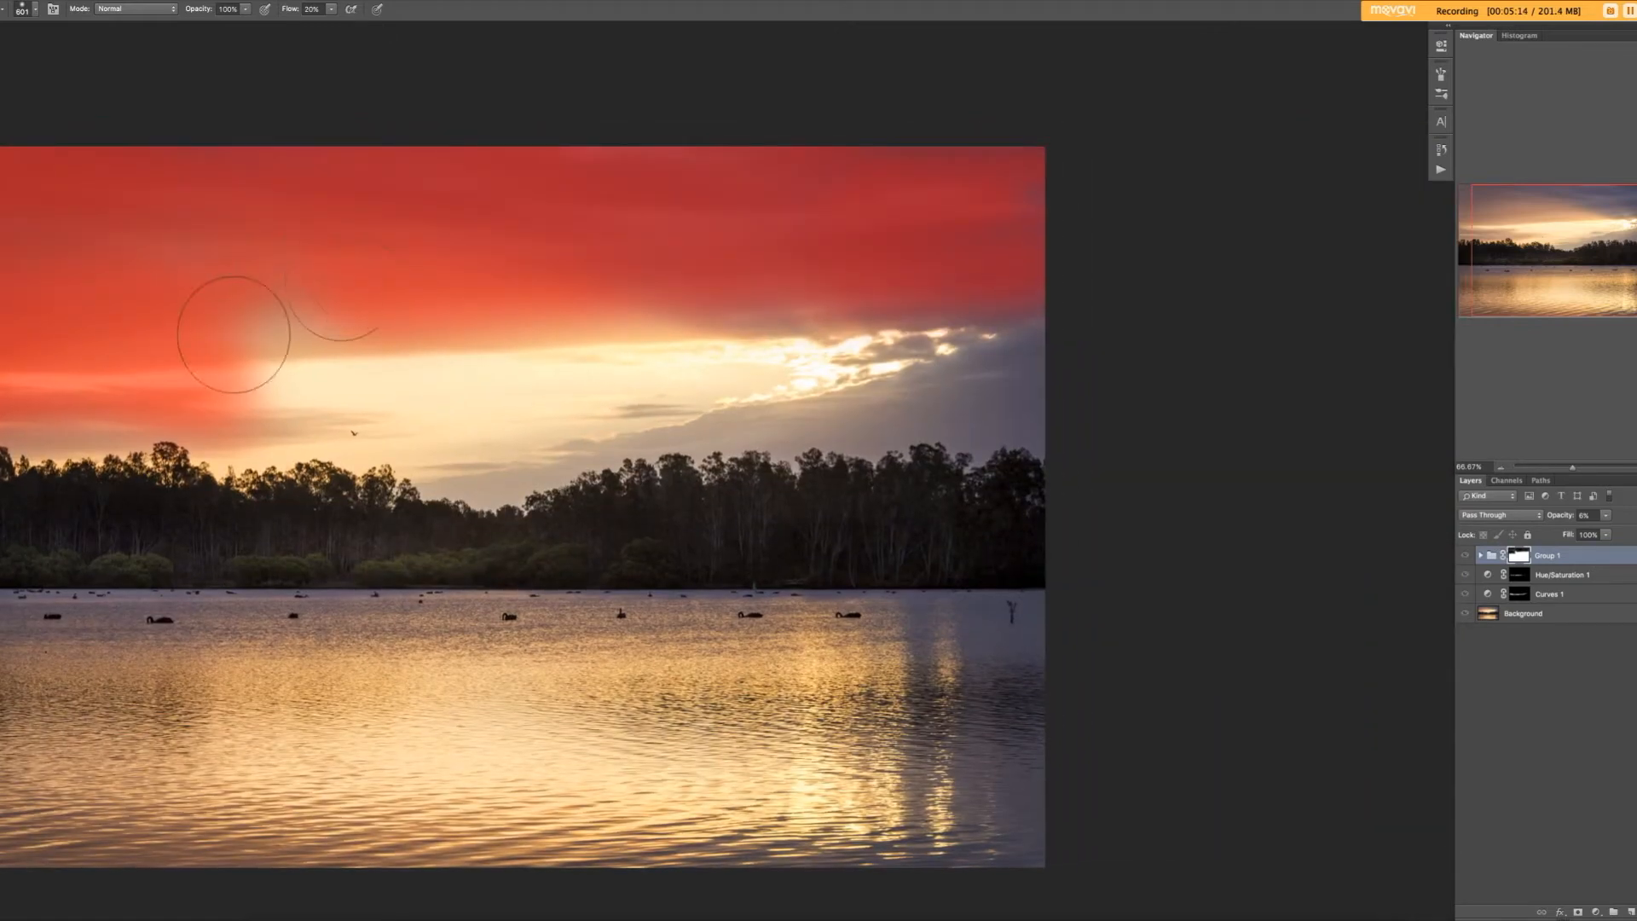
mouse_move(1042, 348)
mouse_down()
mouse_move(962, 374)
mouse_move(1035, 385)
mouse_move(594, 414)
mouse_move(462, 460)
mouse_move(439, 461)
mouse_move(406, 423)
mouse_move(274, 423)
mouse_move(206, 394)
mouse_move(289, 369)
mouse_move(447, 368)
mouse_move(874, 317)
mouse_move(1041, 323)
mouse_move(956, 356)
mouse_move(709, 385)
mouse_move(962, 379)
mouse_move(1062, 400)
mouse_move(639, 397)
mouse_up()
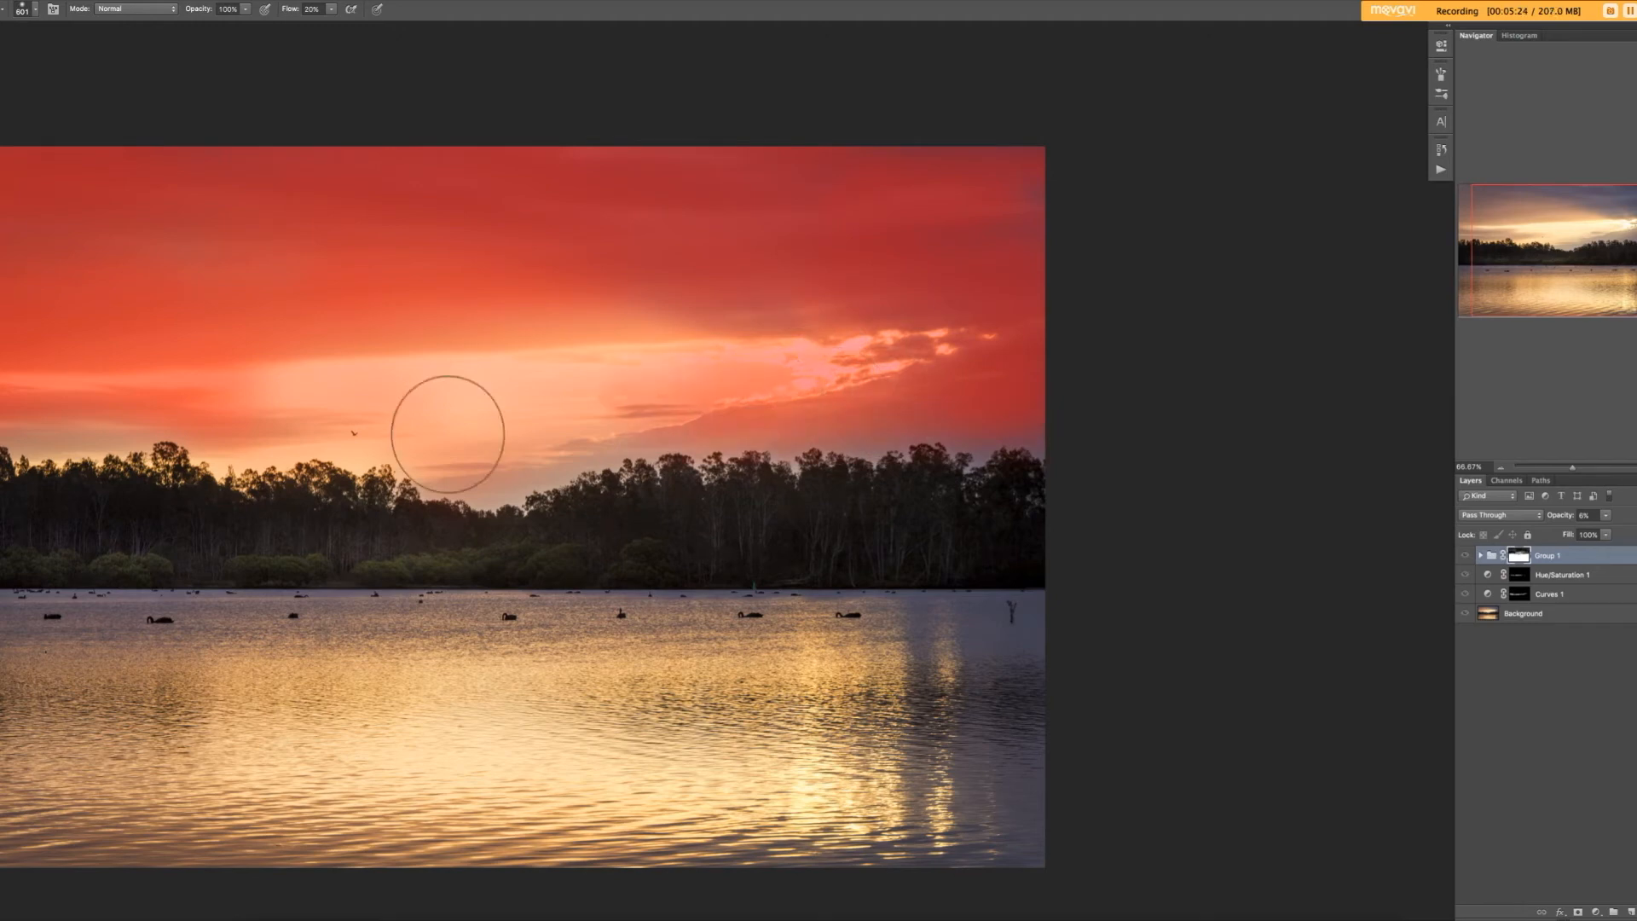
Refine the group mask close up by painting over the sky just above the right-hand treeline.
key(ctrl+plus)
key(ctrl+plus)
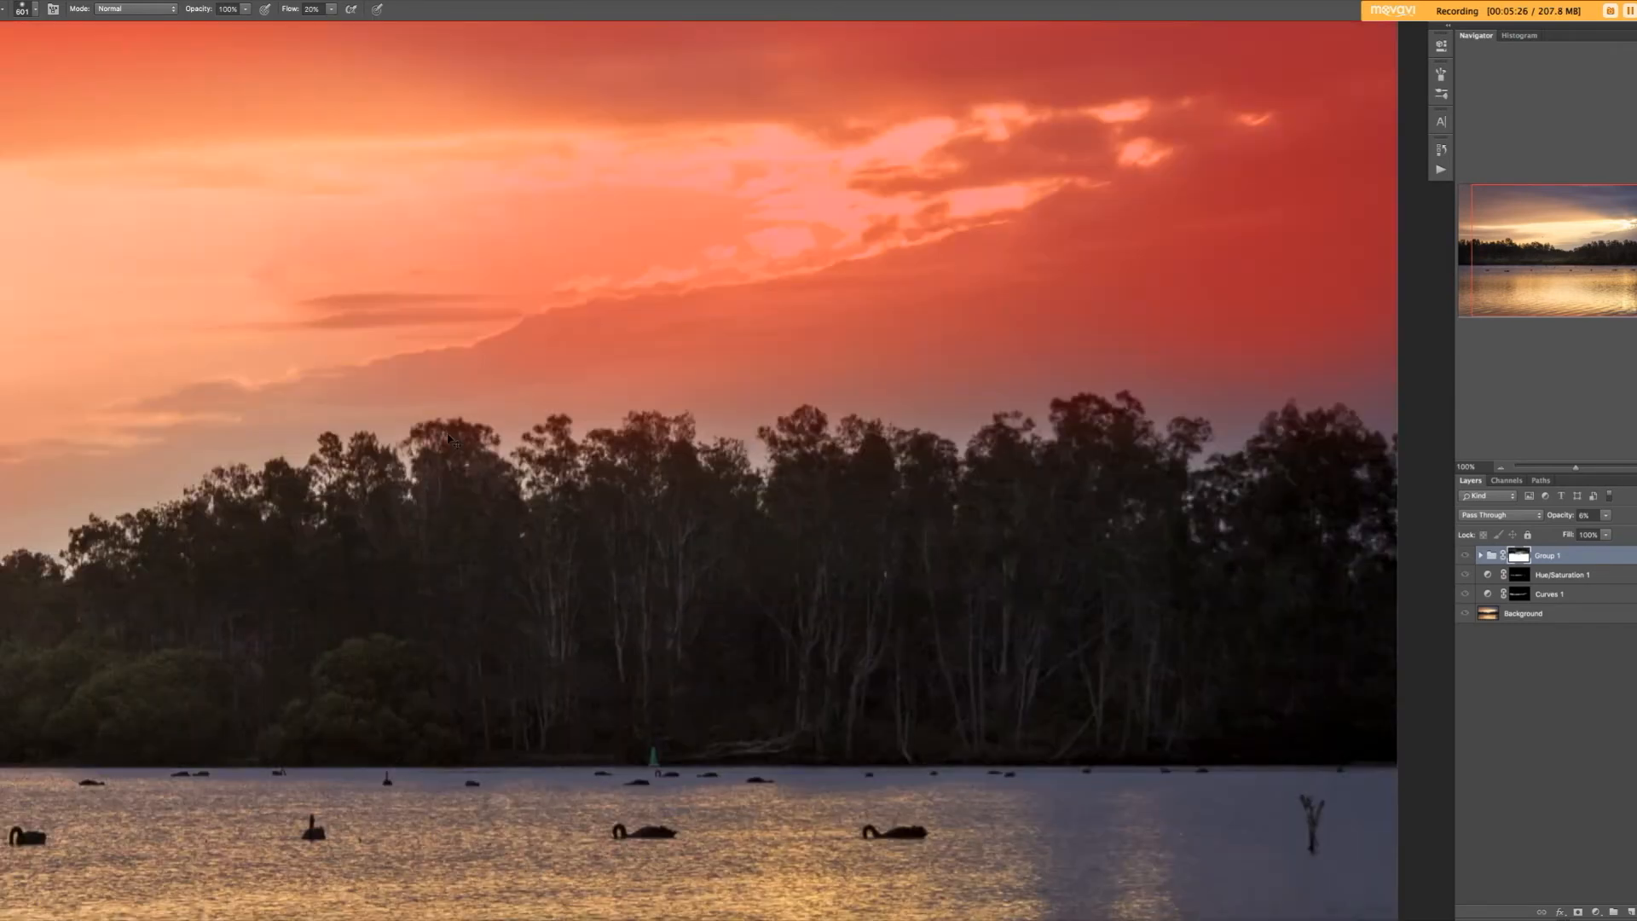
mouse_move(914, 219)
mouse_down()
mouse_move(566, 212)
mouse_move(825, 193)
mouse_move(803, 201)
mouse_move(1236, 208)
mouse_up()
key(space)
key(space)
drag(390, 292, 782, 232)
key(space)
mouse_move(578, 298)
mouse_down()
mouse_move(417, 227)
mouse_move(825, 274)
mouse_up()
mouse_move(415, 277)
mouse_down()
mouse_move(287, 284)
mouse_move(232, 276)
mouse_up()
Fill the remaining gaps in the group mask across the sky from the photo's left edge to the centre.
key(space)
mouse_move(554, 271)
mouse_down()
mouse_move(792, 266)
mouse_move(1019, 293)
mouse_up()
key(space)
drag(456, 197, 744, 222)
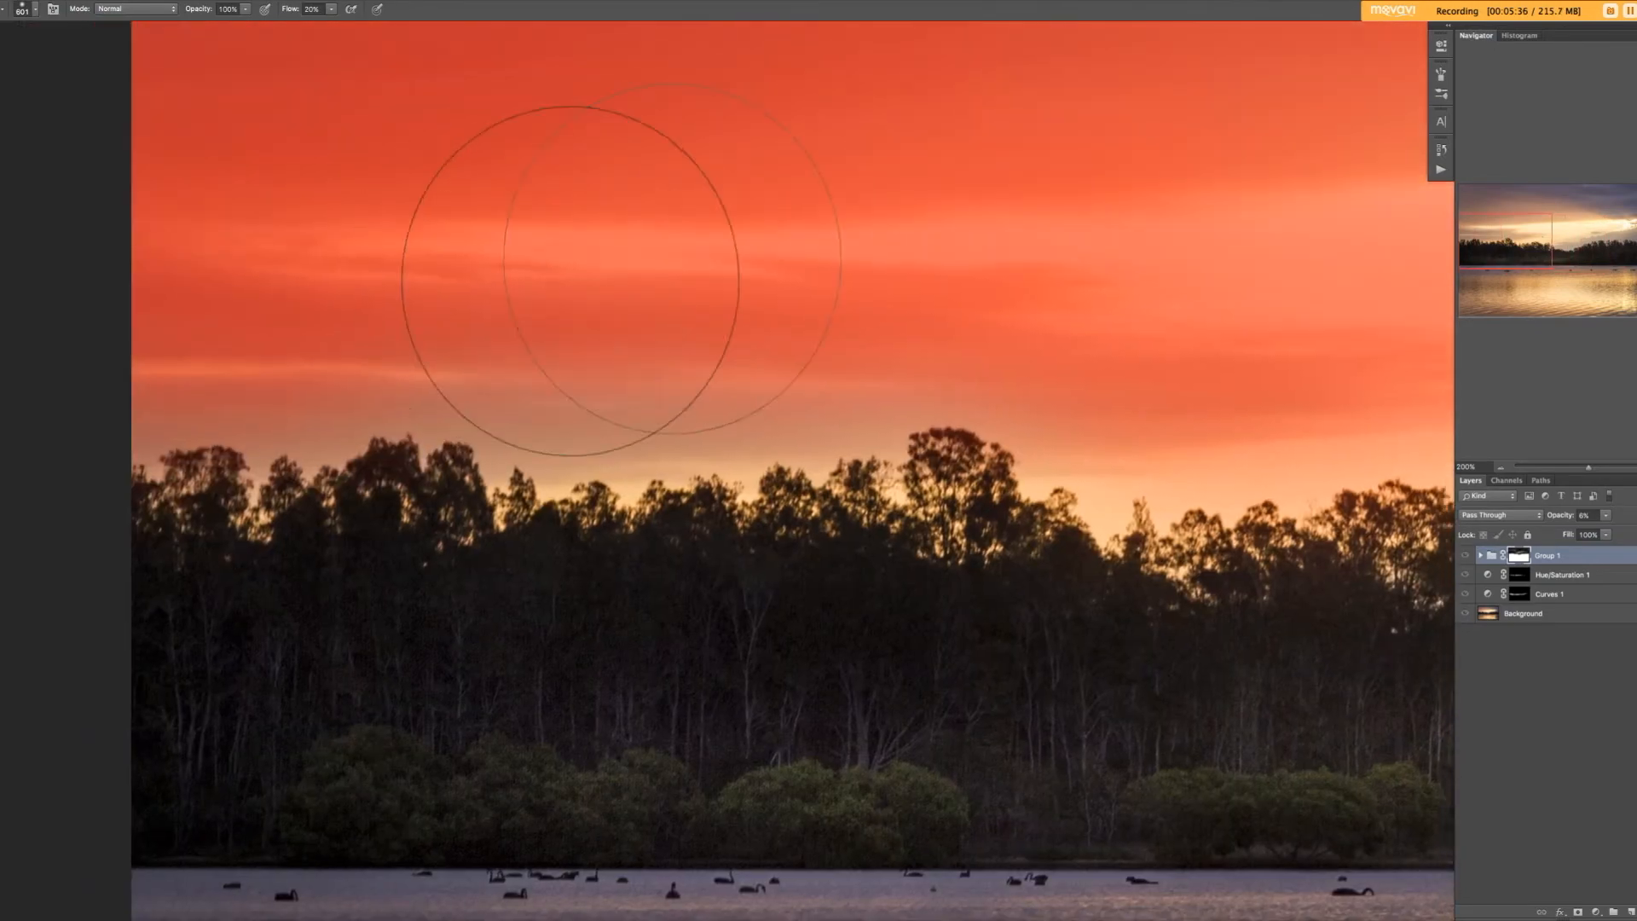
key(space)
drag(1034, 223, 419, 228)
key(space)
drag(964, 280, 468, 197)
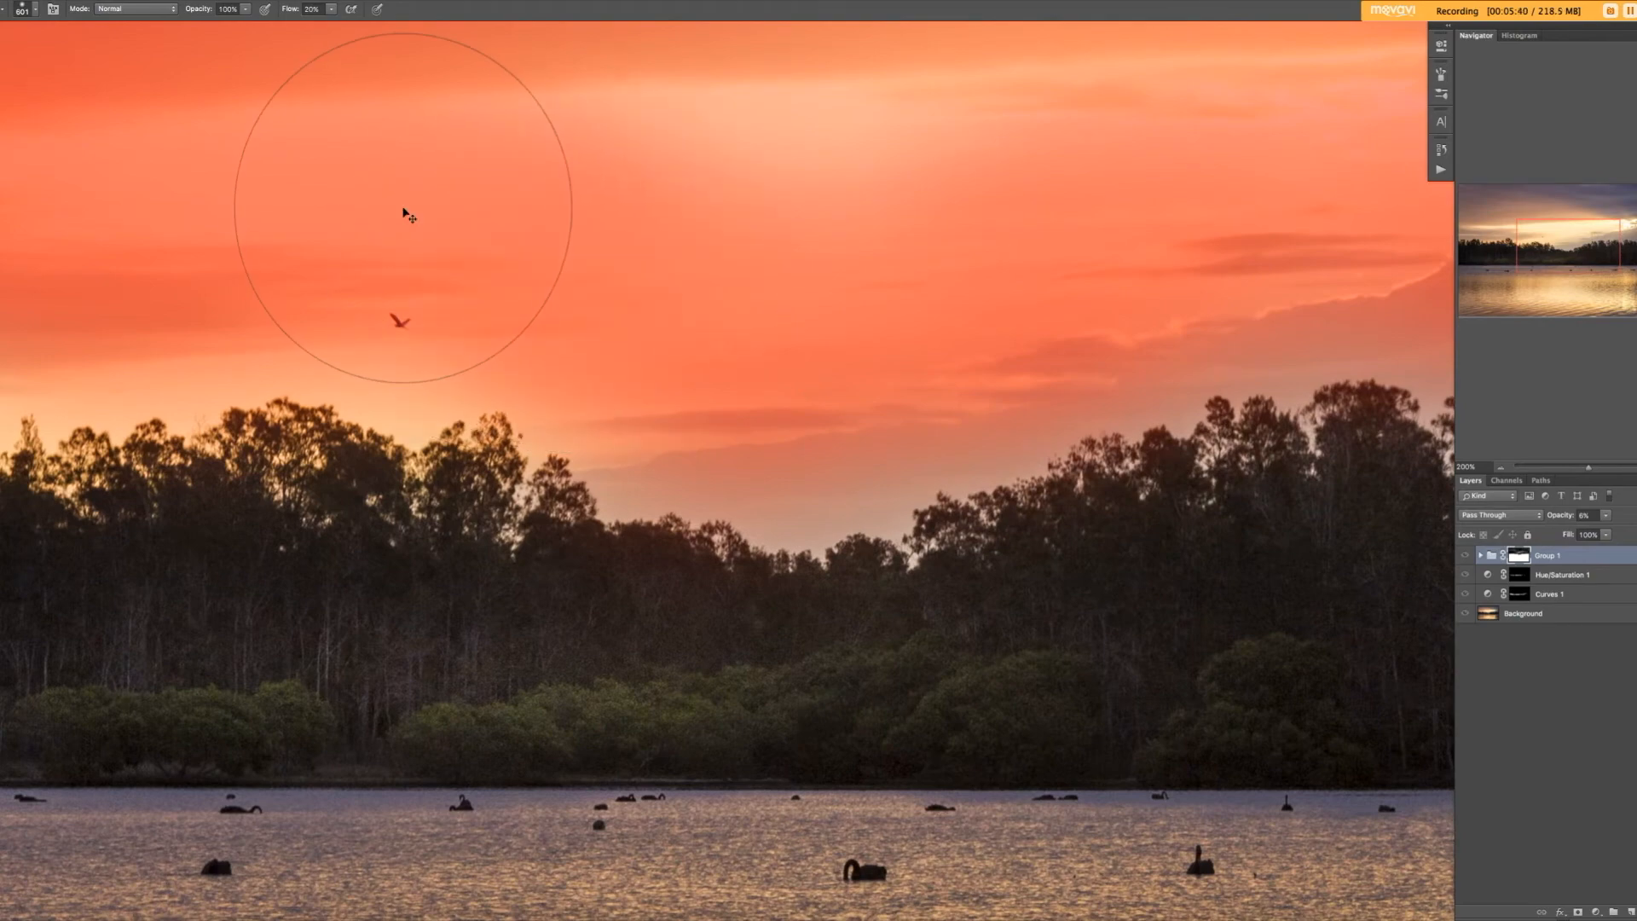
key(ctrl+minus)
key(ctrl+minus)
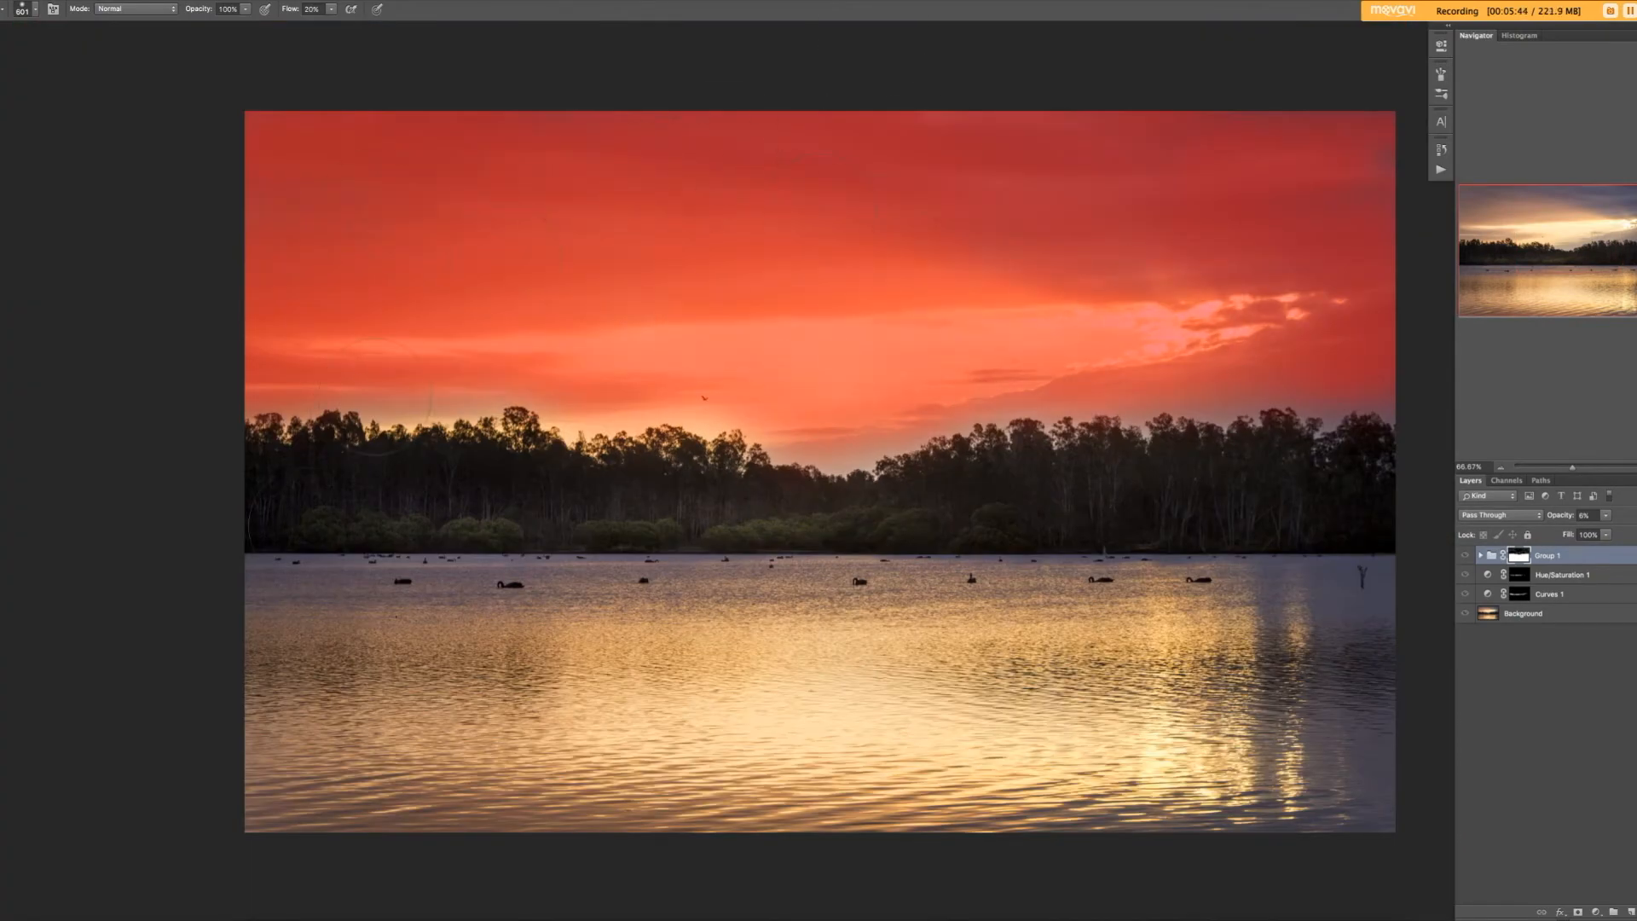
Mask out sharpening in the lower-left water and along the photo's right edge, undoing the heavy strokes over the right-hand trees.
mouse_move(238, 741)
mouse_down()
mouse_move(409, 834)
mouse_move(181, 803)
mouse_move(677, 819)
mouse_move(120, 800)
mouse_move(349, 855)
mouse_up()
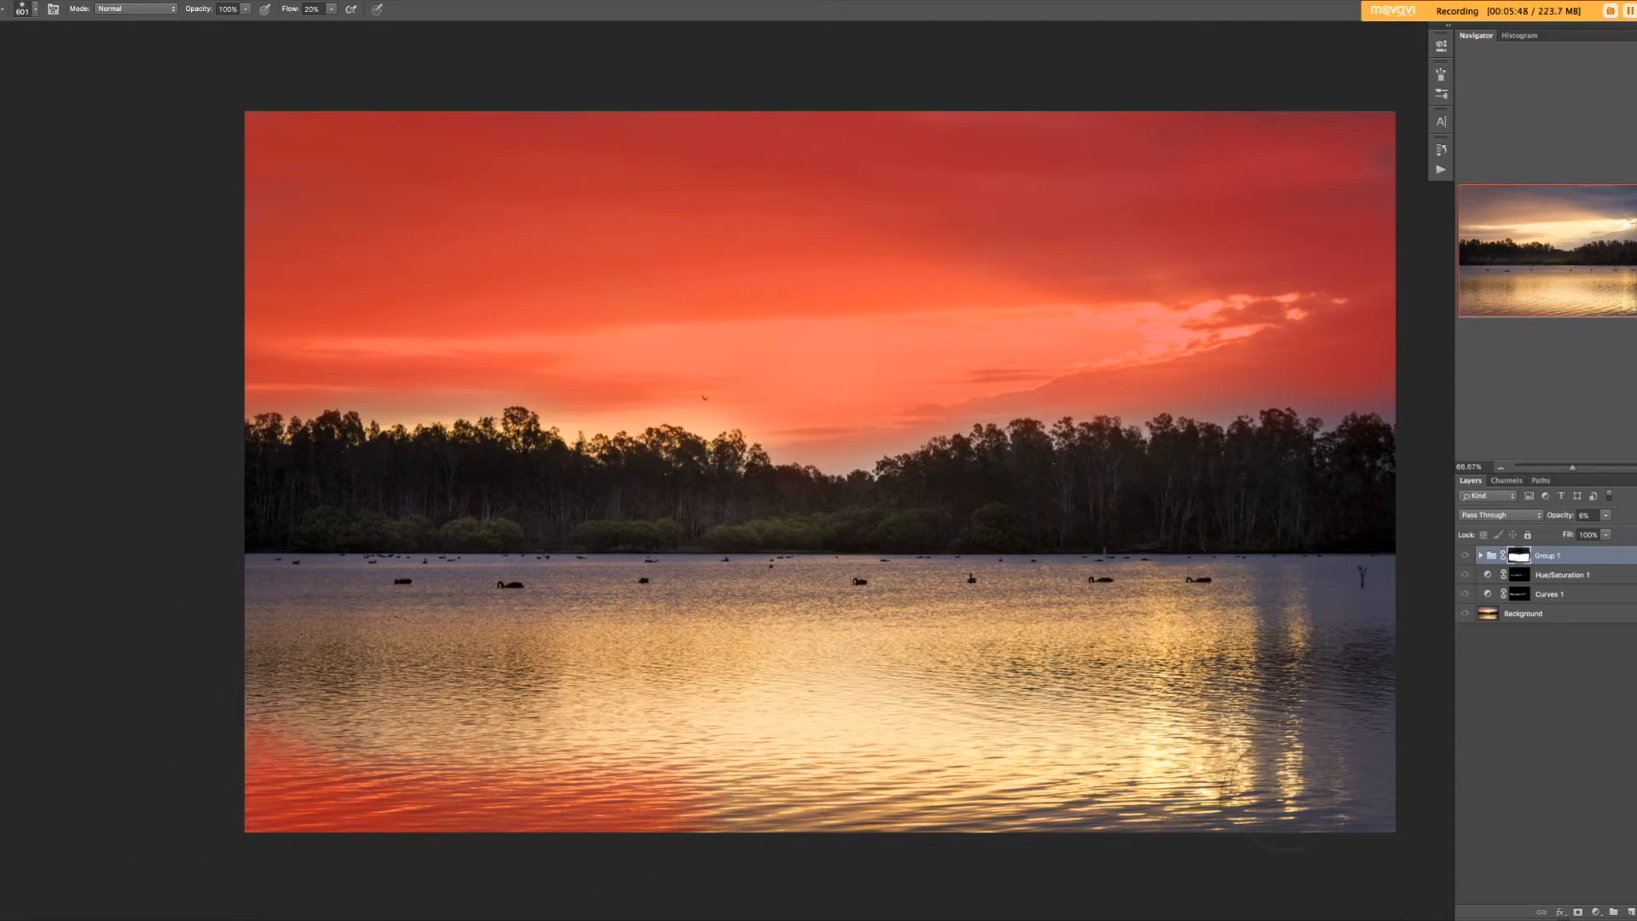
mouse_move(1125, 855)
mouse_down()
mouse_move(1396, 816)
mouse_move(1367, 832)
mouse_move(1420, 674)
mouse_move(1392, 595)
mouse_move(1344, 587)
mouse_move(1304, 602)
mouse_move(1321, 644)
mouse_move(1296, 819)
mouse_move(1305, 584)
mouse_move(1306, 606)
mouse_move(1392, 541)
mouse_move(1330, 528)
mouse_move(1372, 510)
mouse_move(1299, 497)
mouse_move(1394, 488)
mouse_move(1371, 460)
mouse_move(1379, 499)
mouse_move(1299, 497)
mouse_move(1290, 546)
mouse_move(1251, 563)
mouse_move(1279, 572)
mouse_move(1293, 455)
mouse_move(1427, 486)
mouse_move(1285, 487)
mouse_move(1418, 507)
mouse_move(1307, 521)
mouse_move(1409, 528)
mouse_move(1413, 547)
mouse_move(1422, 500)
mouse_move(1141, 450)
mouse_move(1422, 466)
mouse_move(1261, 464)
mouse_move(1409, 488)
mouse_move(1353, 506)
mouse_up()
key(super+z)
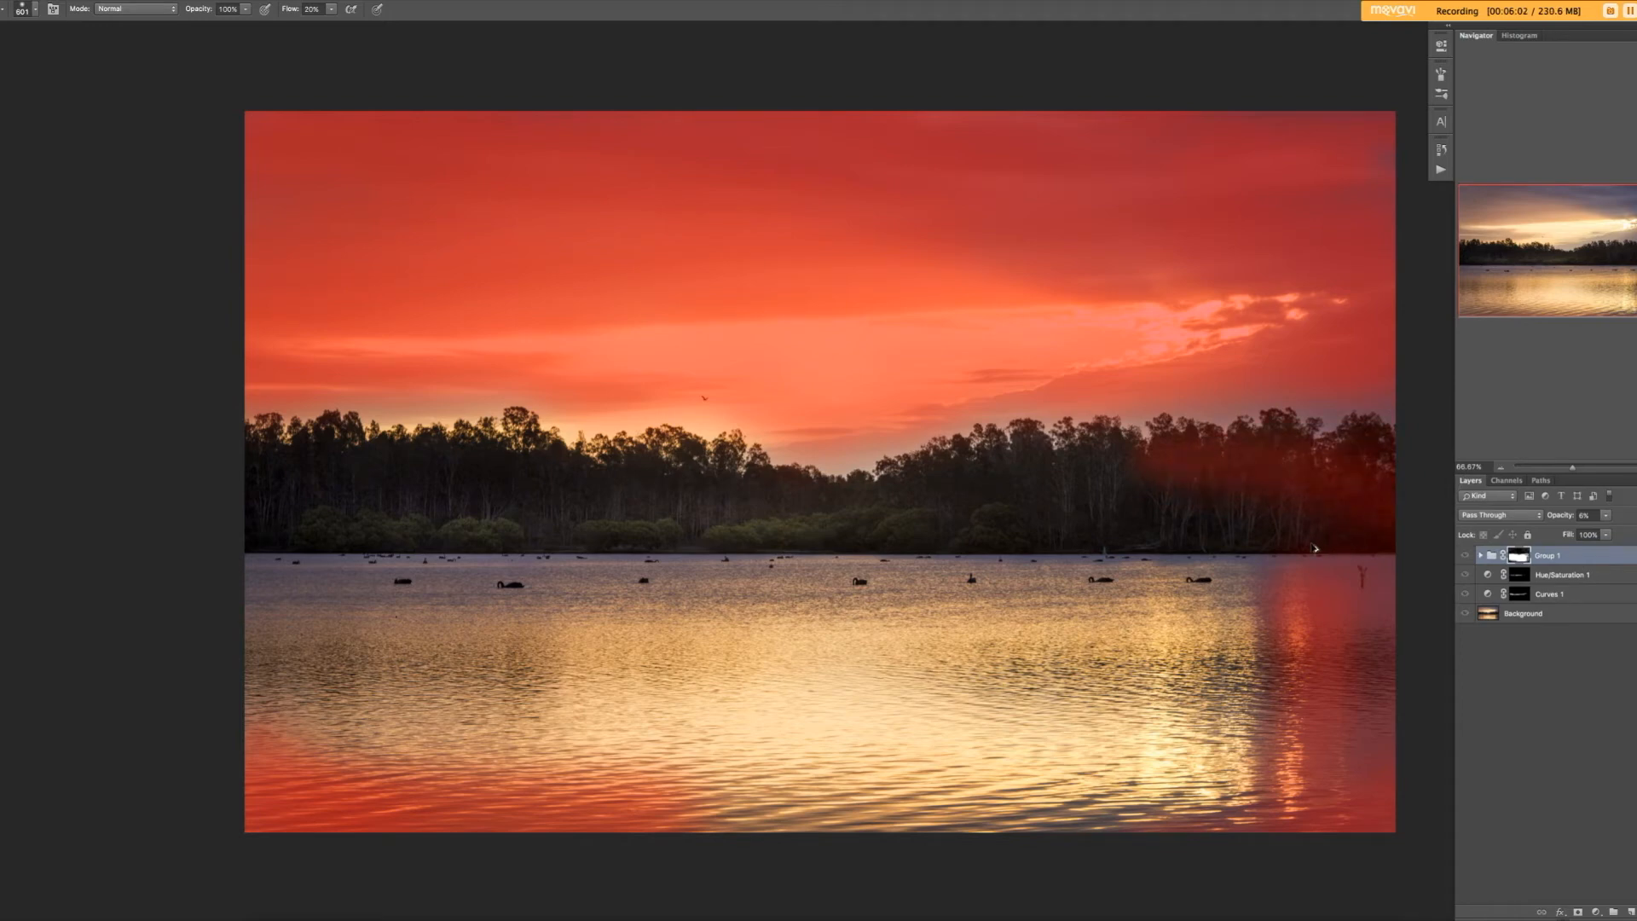
key(alt+super+z)
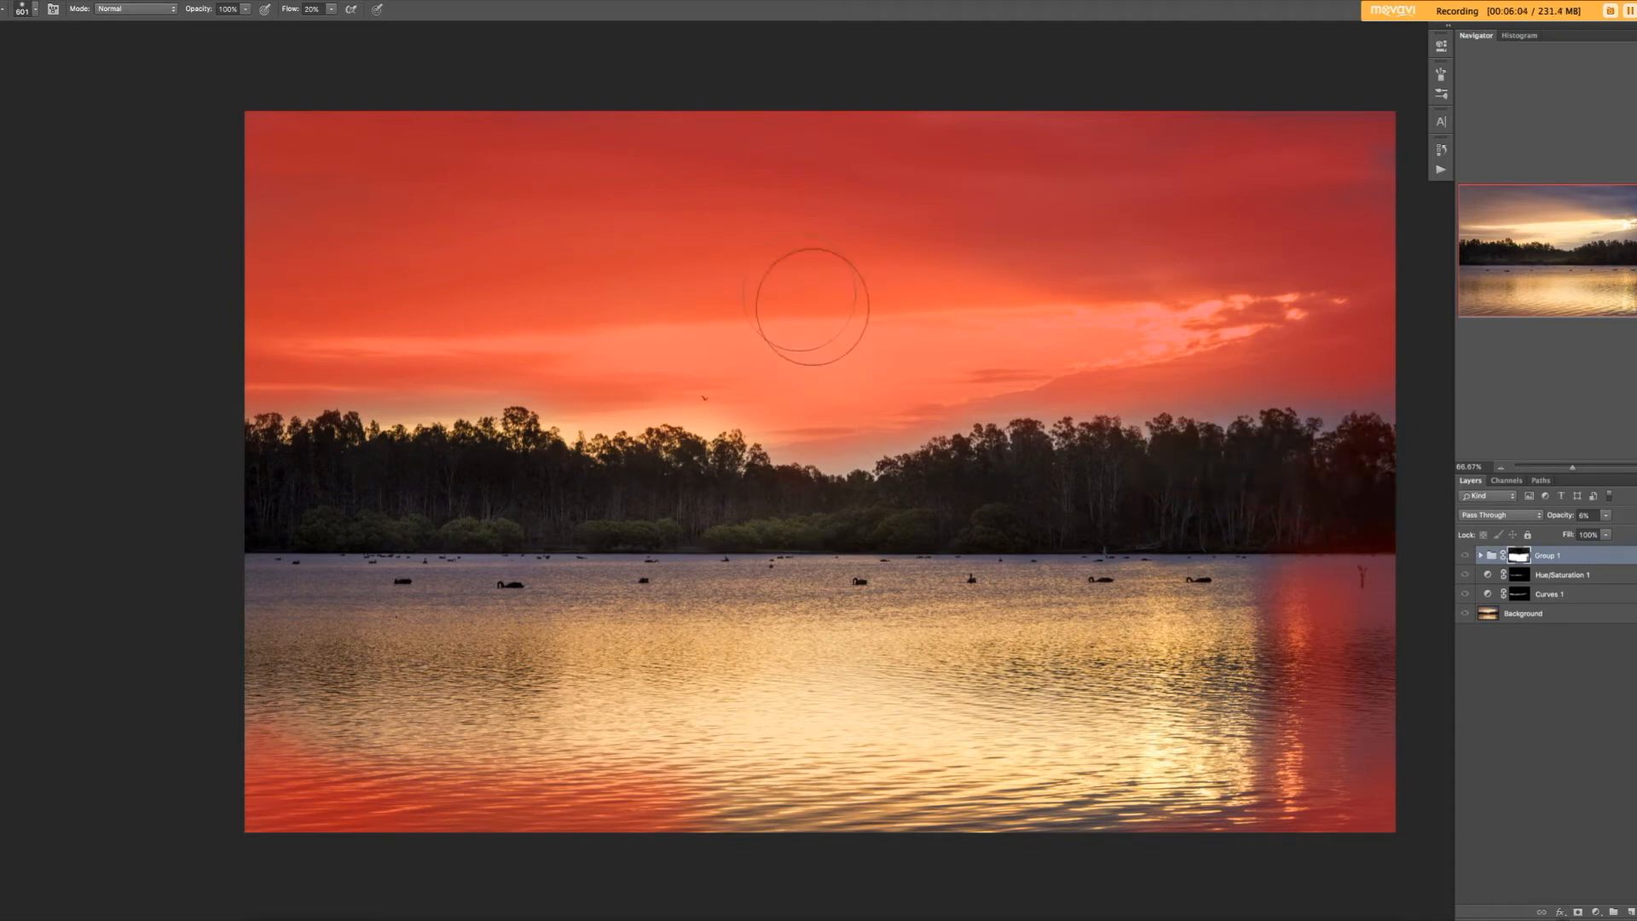
Set the brush flow to 10%, lightly mask the dark trees at both ends of the shoreline, and hide the mask overlay.
key(shift+1)
drag(1063, 477, 1369, 517)
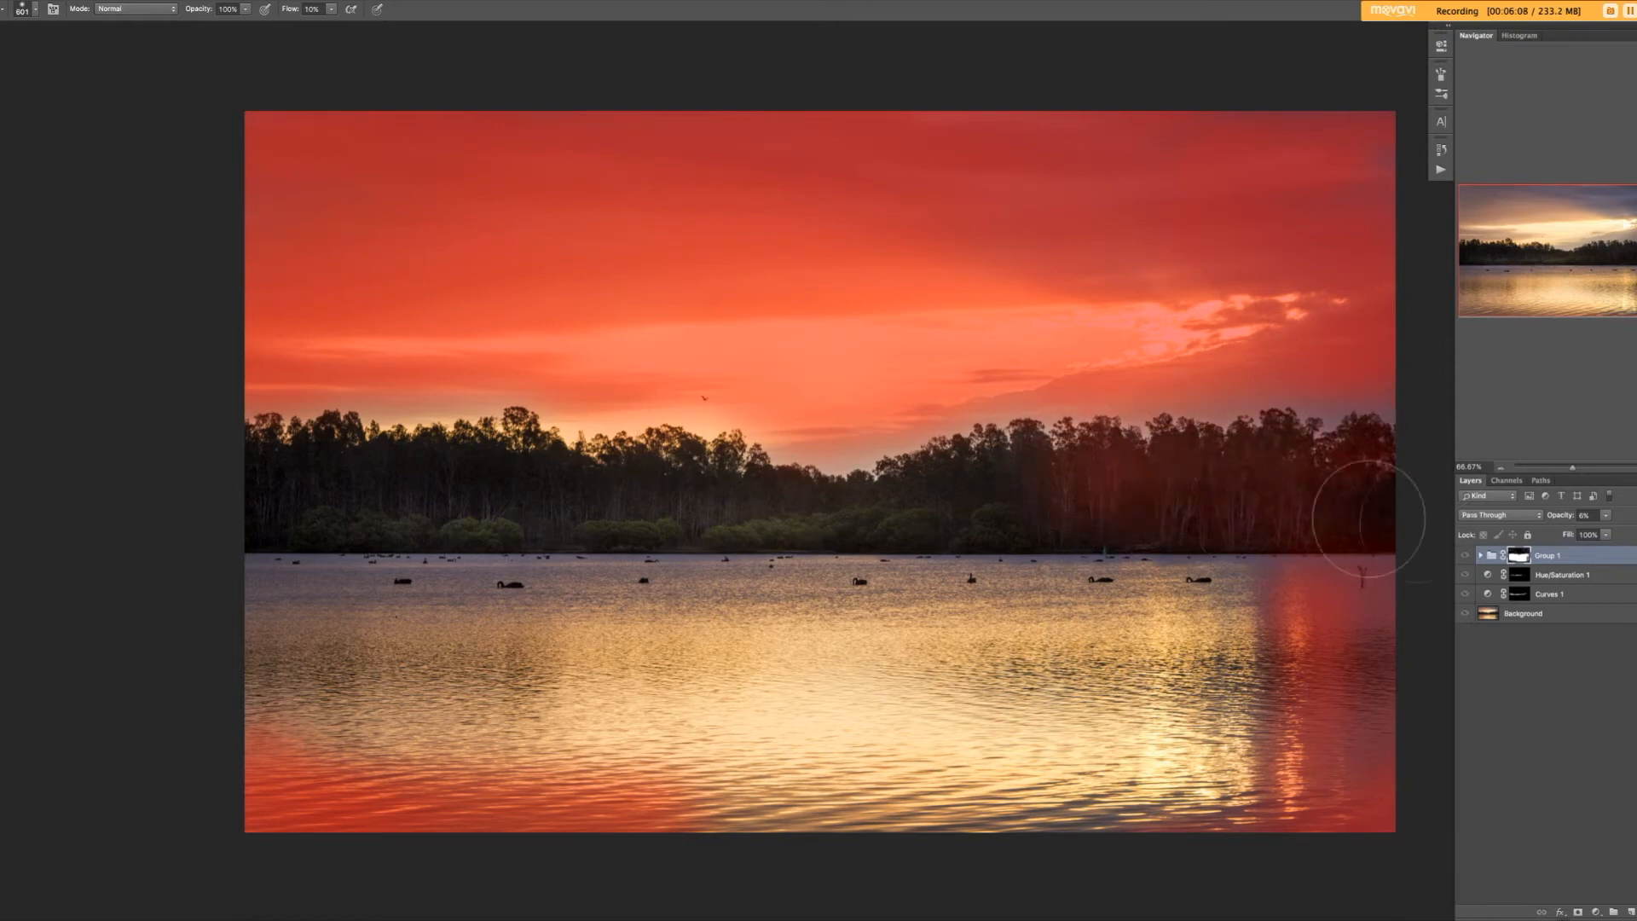
mouse_move(193, 483)
mouse_down()
mouse_move(452, 483)
mouse_move(285, 505)
mouse_up()
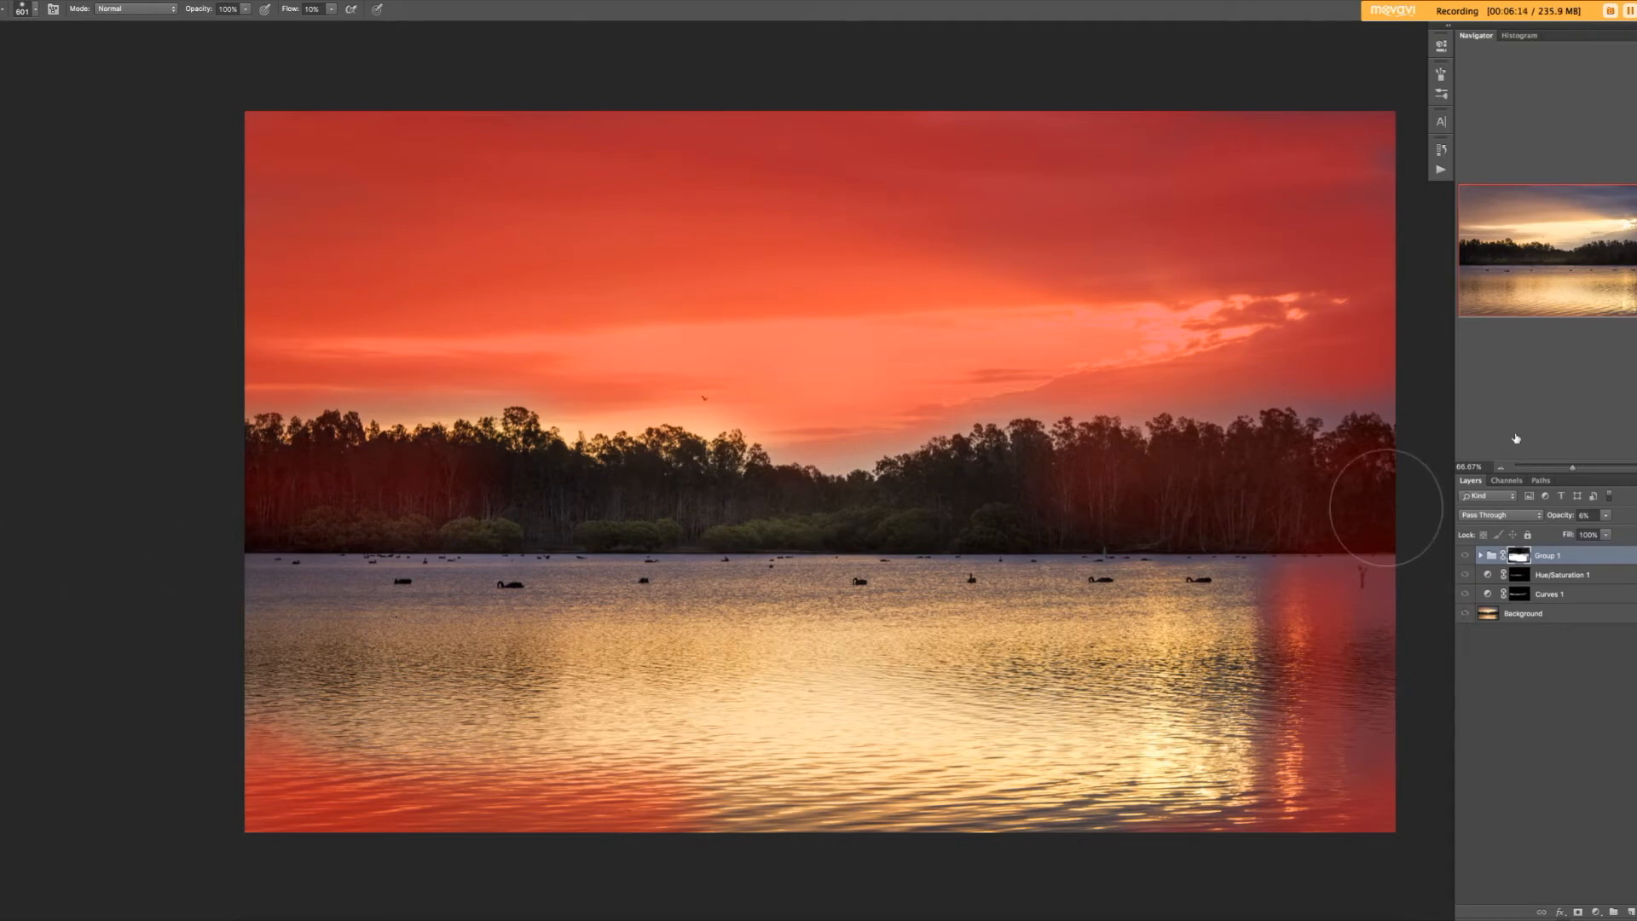
click(1605, 557)
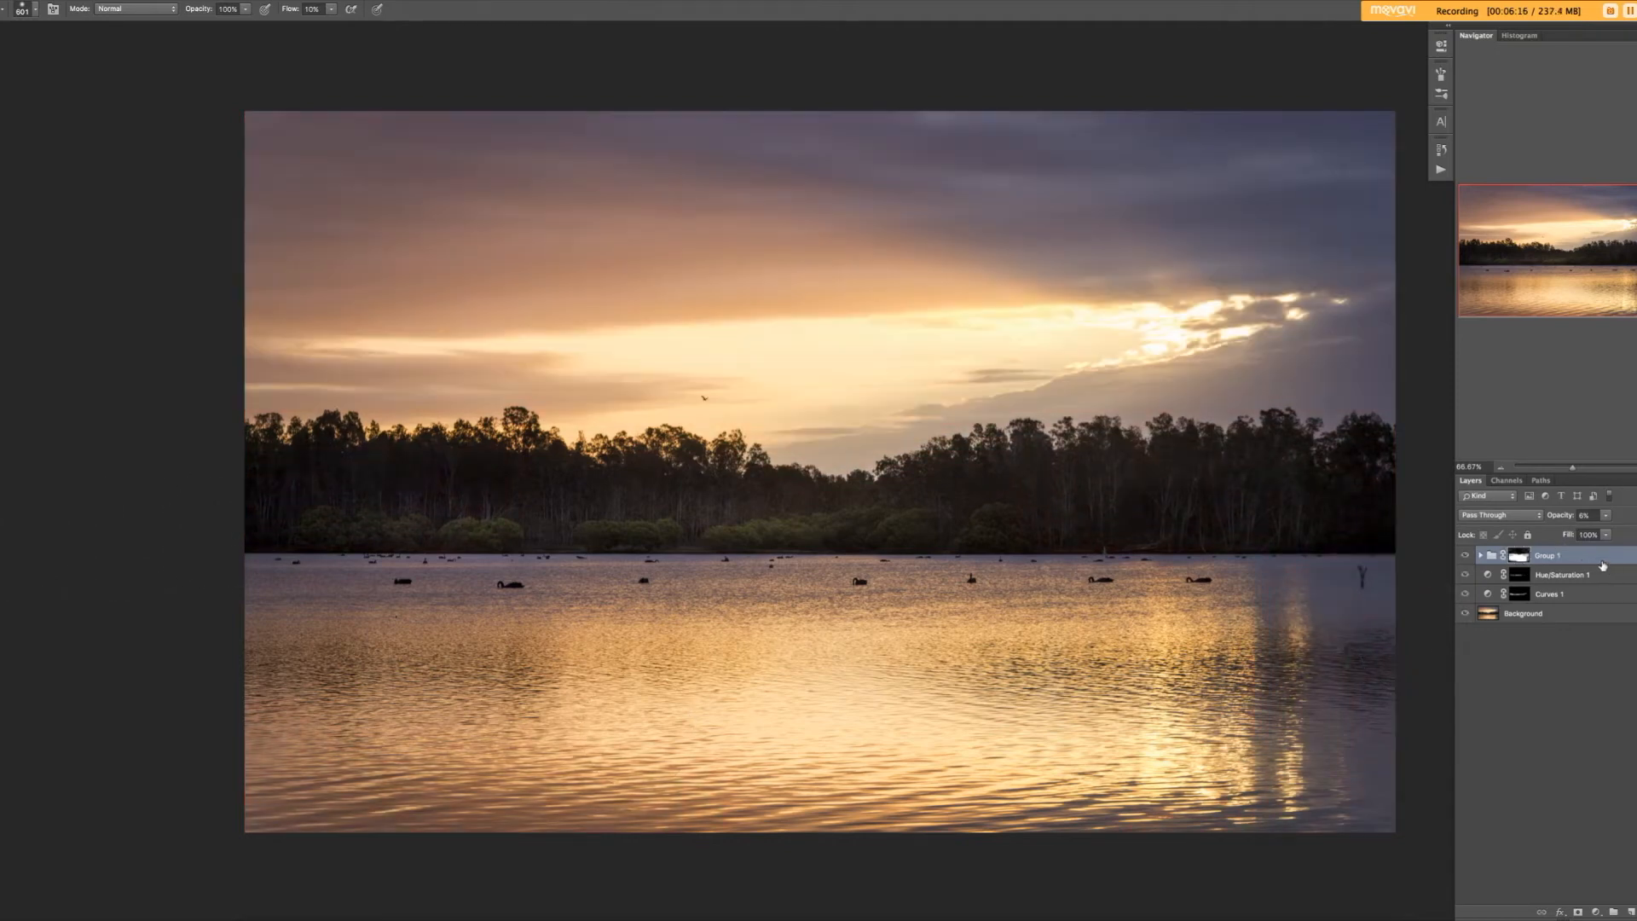
Adjust the sharpening group's opacity while judging the trees and water, settling on 80%.
drag(1559, 516, 1586, 526)
drag(1171, 579, 1201, 570)
drag(1105, 584, 1143, 585)
drag(1563, 520, 1449, 594)
Preview the whole photo in full-screen mode against black, and return to the standard window view.
drag(1037, 557, 943, 555)
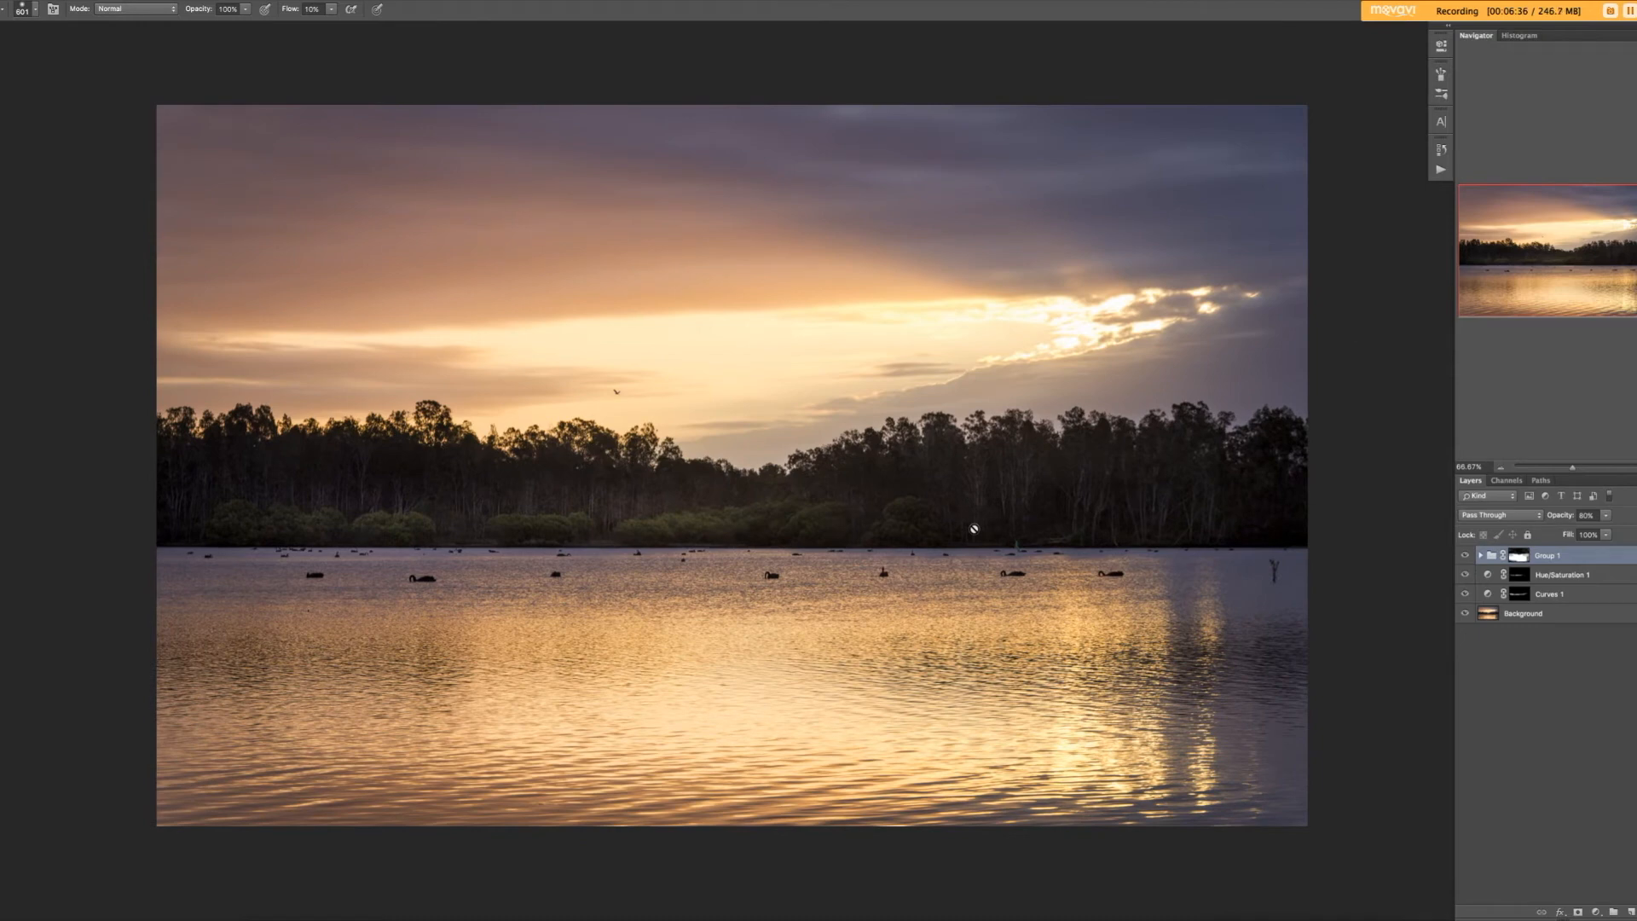
key(f)
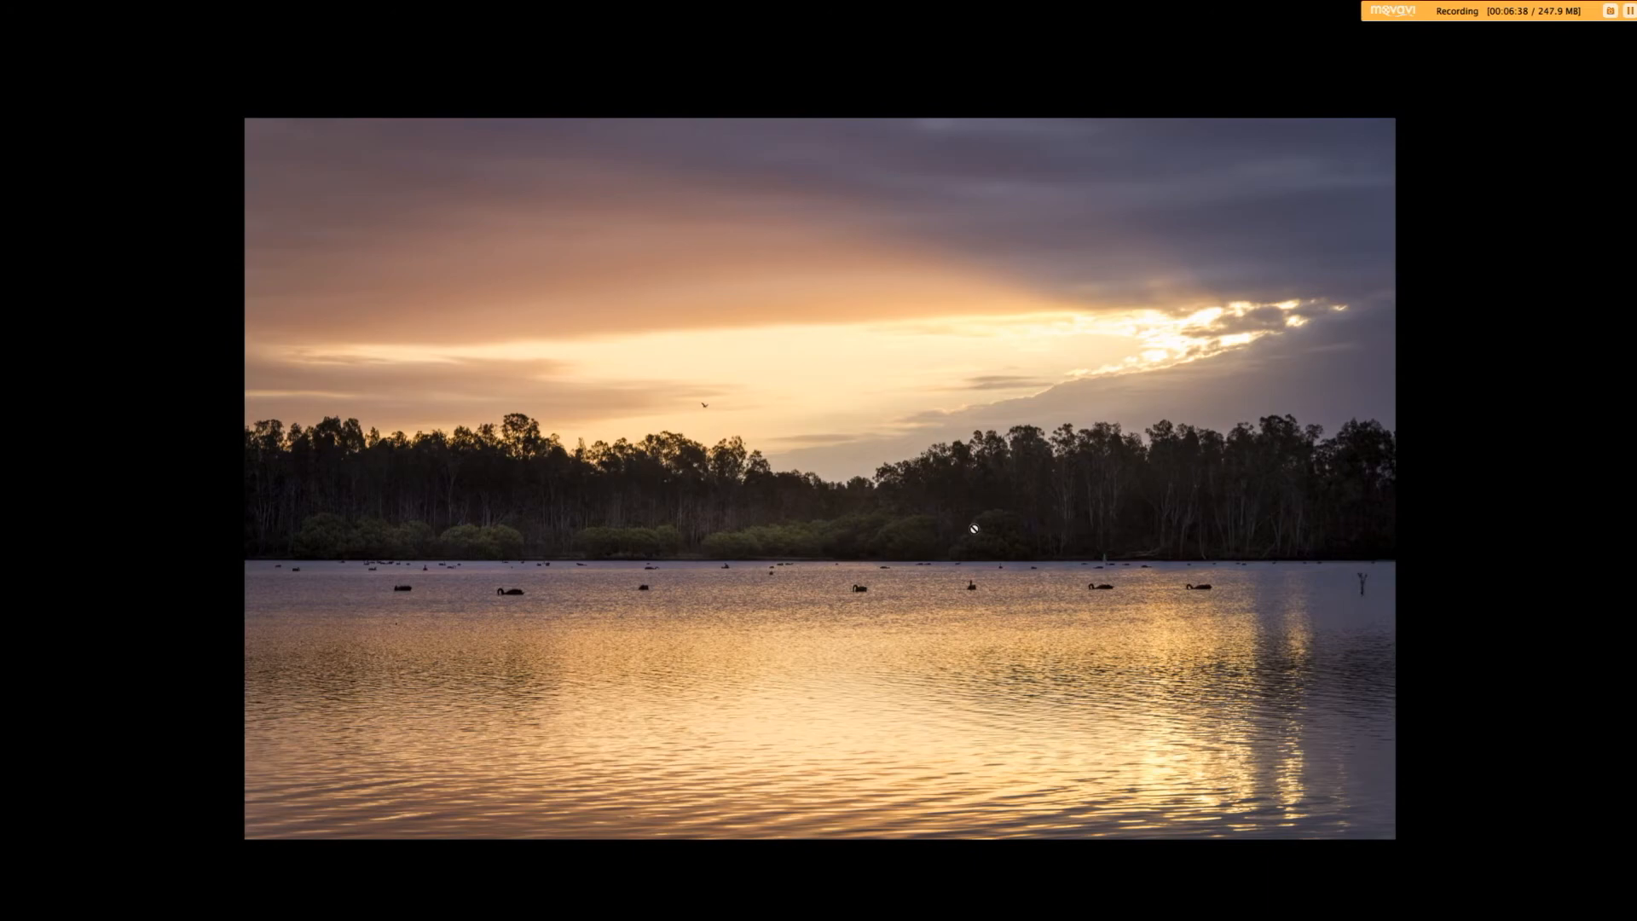
key(f)
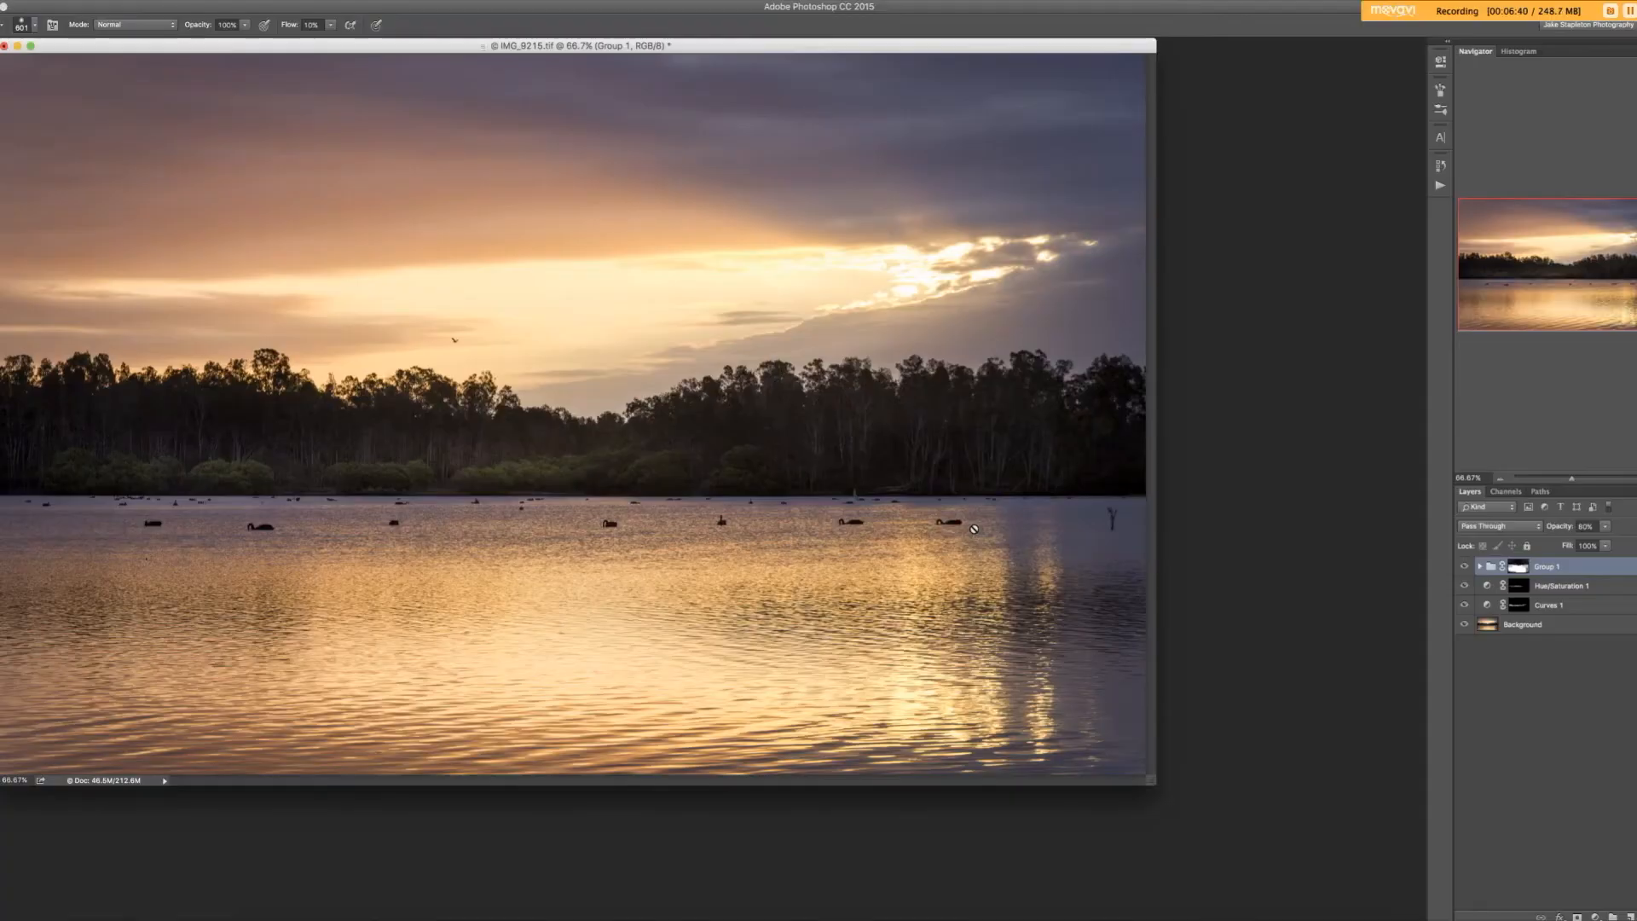
Add a Hue/Saturation adjustment layer above the sharpening group with saturation +4, and compare the photo with and without it.
click(1594, 916)
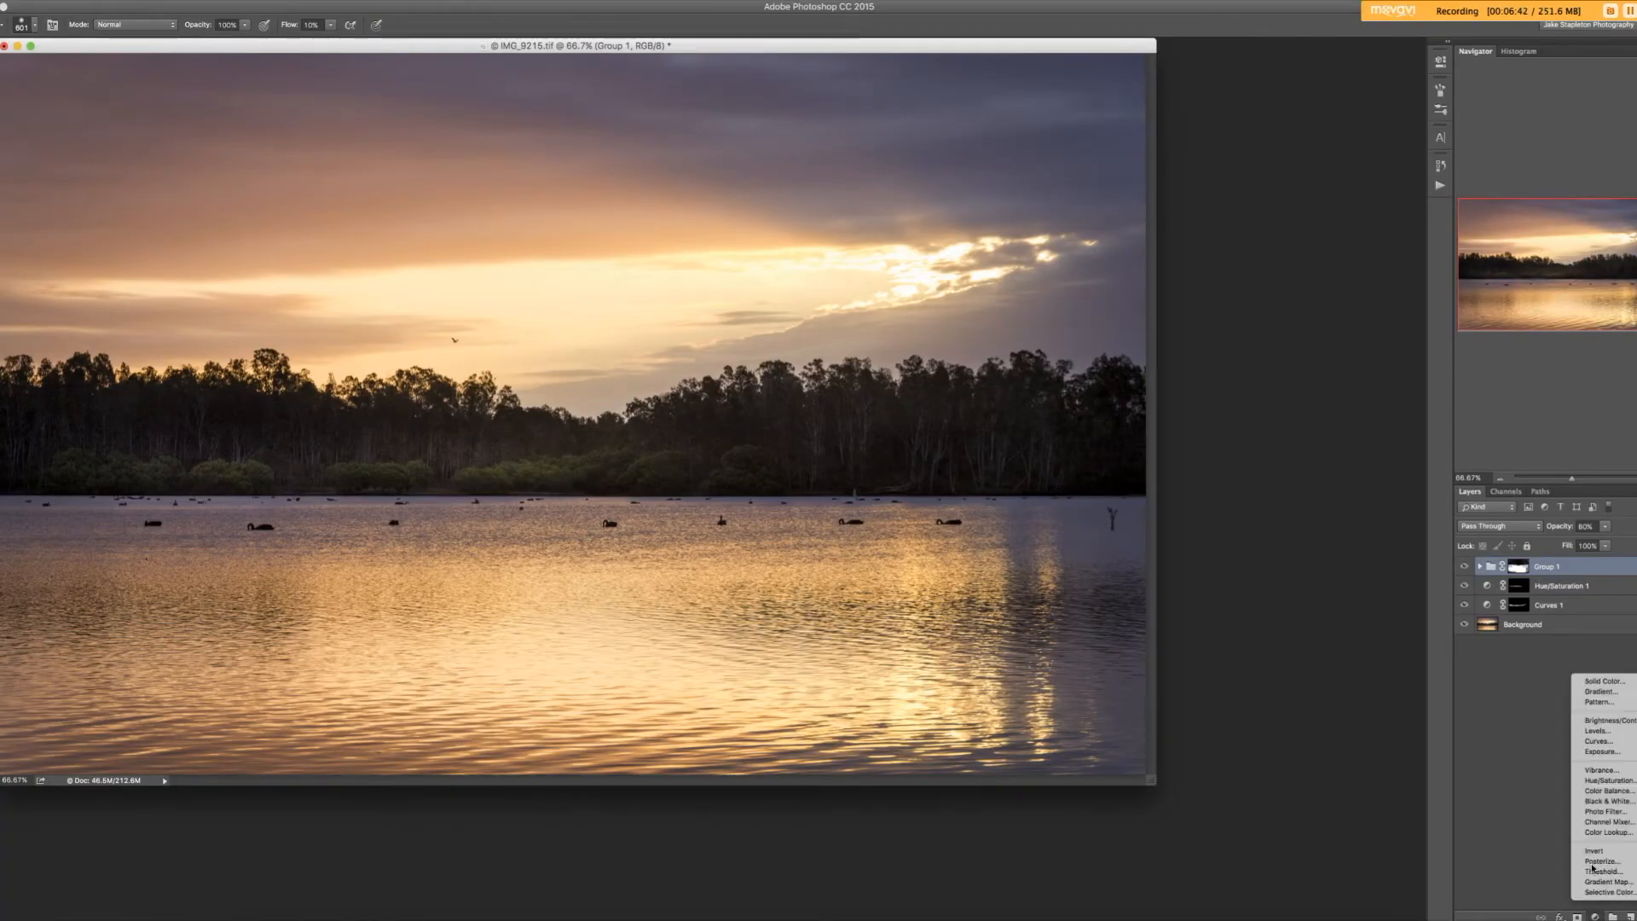
click(1621, 781)
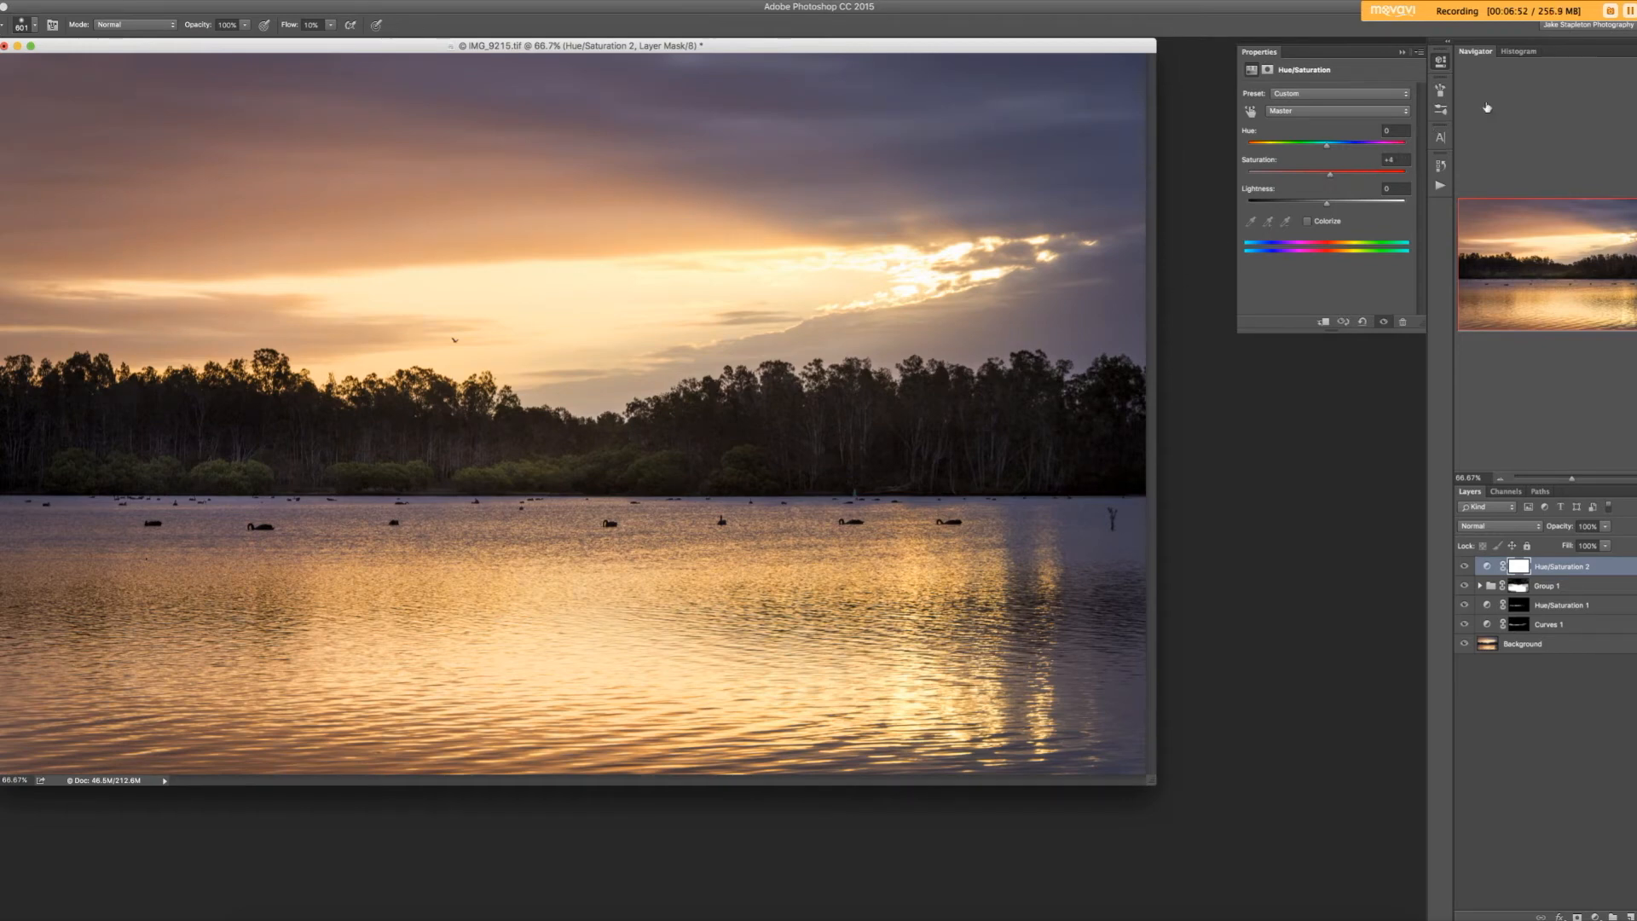
click(1441, 63)
click(1464, 566)
click(1465, 566)
Compare the original photo with the full edit by repeatedly hiding and showing every layer above the Background.
key(super+minus)
key(super+equal)
key(f)
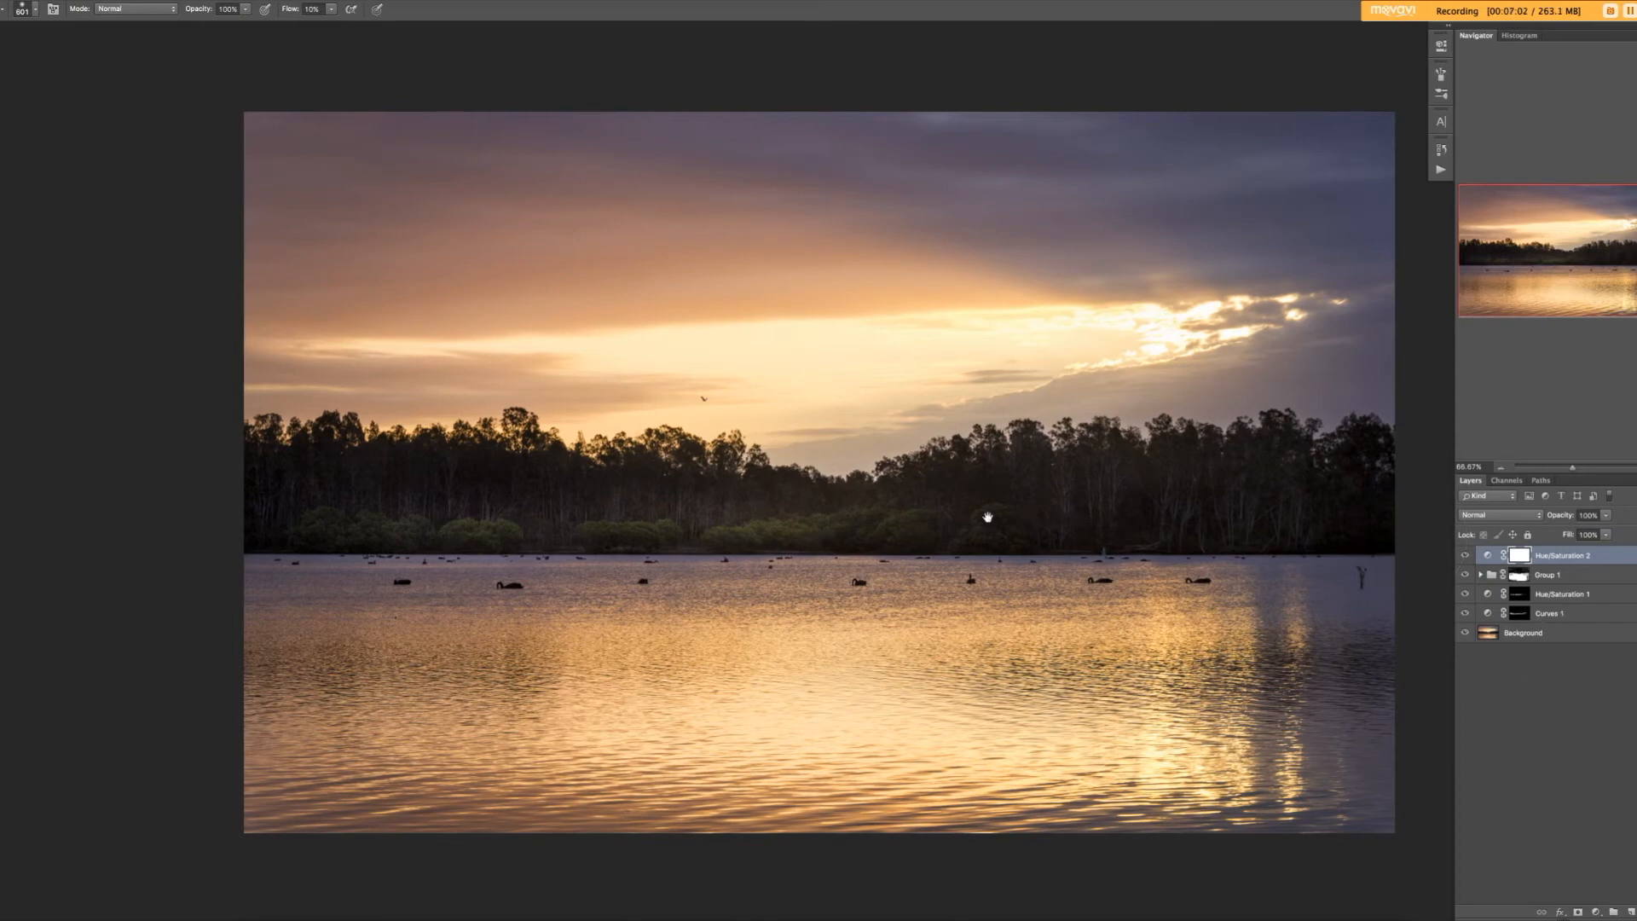
scroll(986, 519, right, 3)
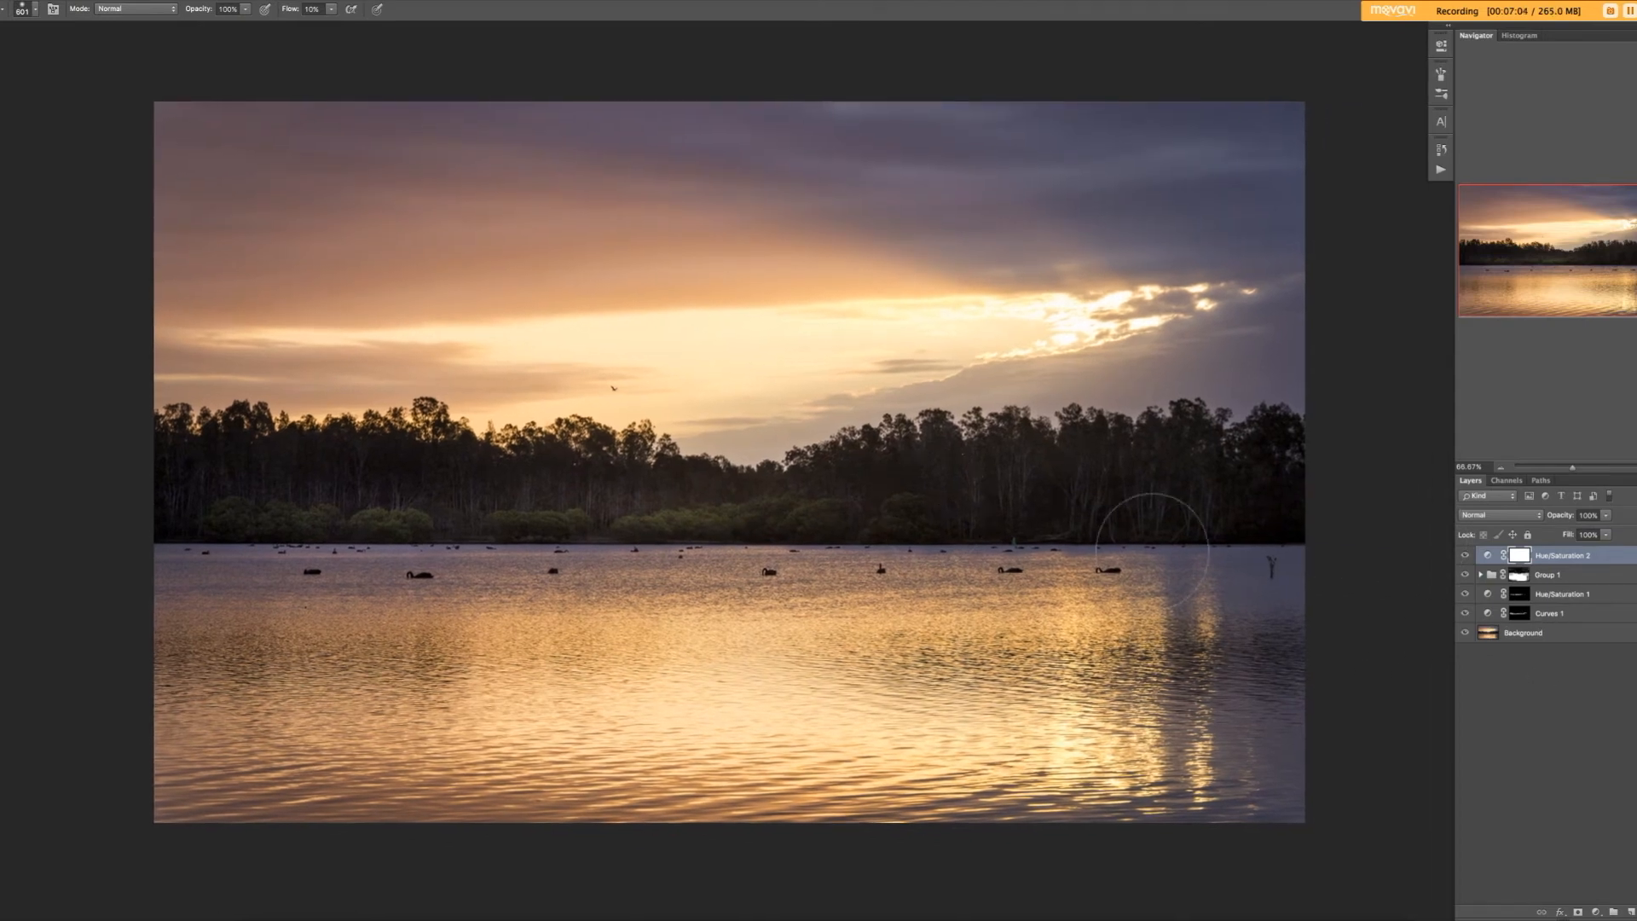
alt+click(1467, 634)
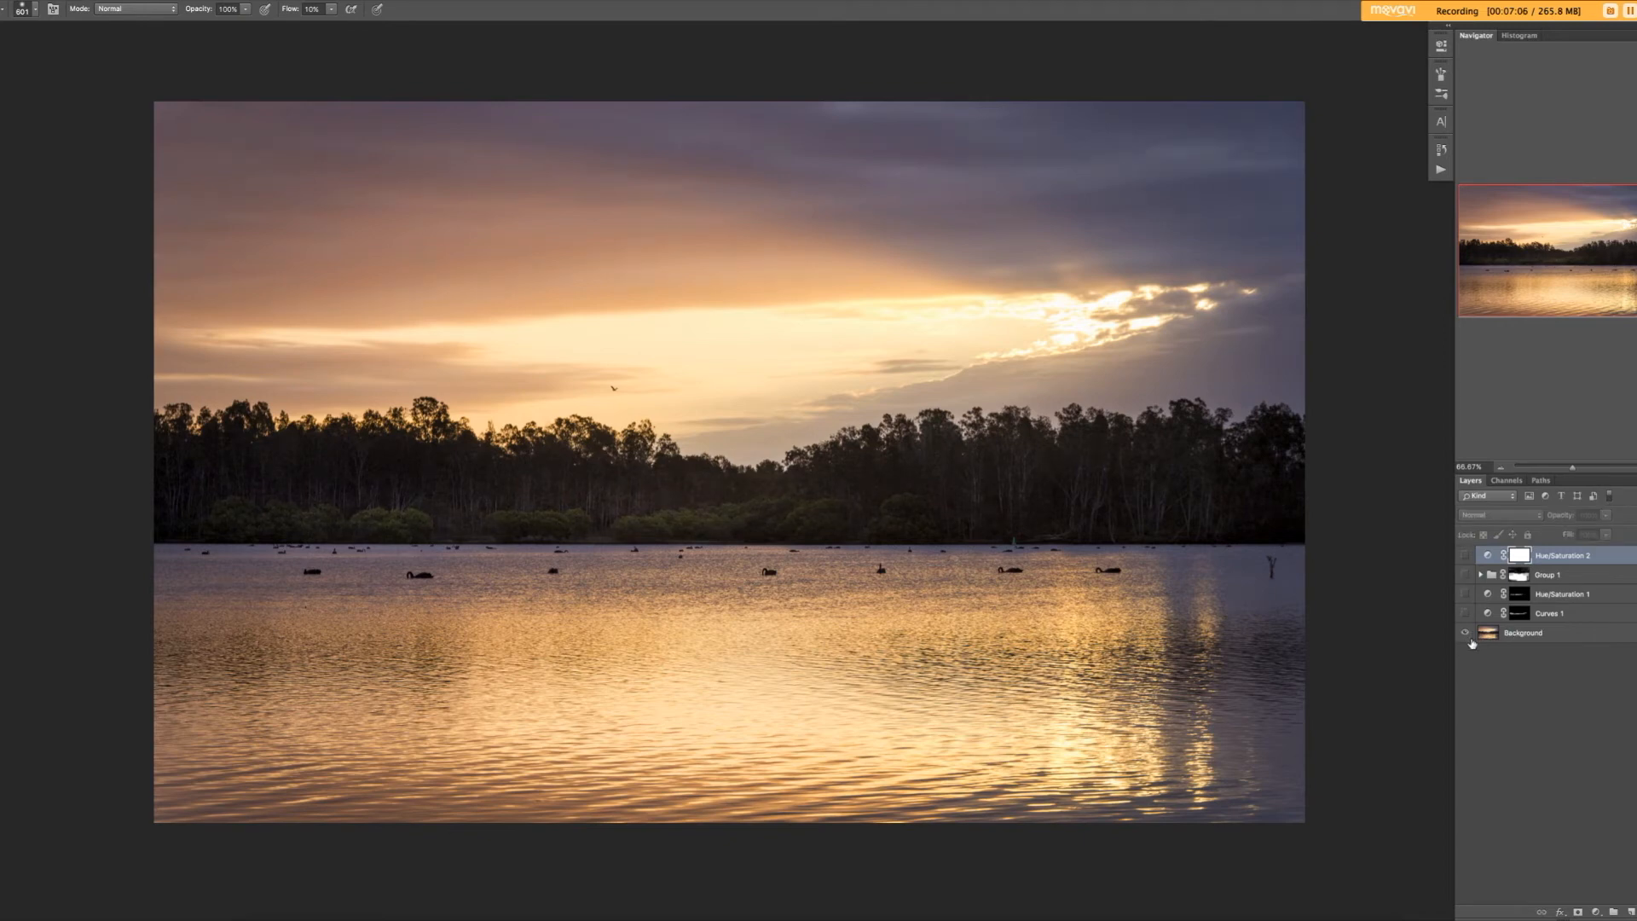
alt+click(1464, 632)
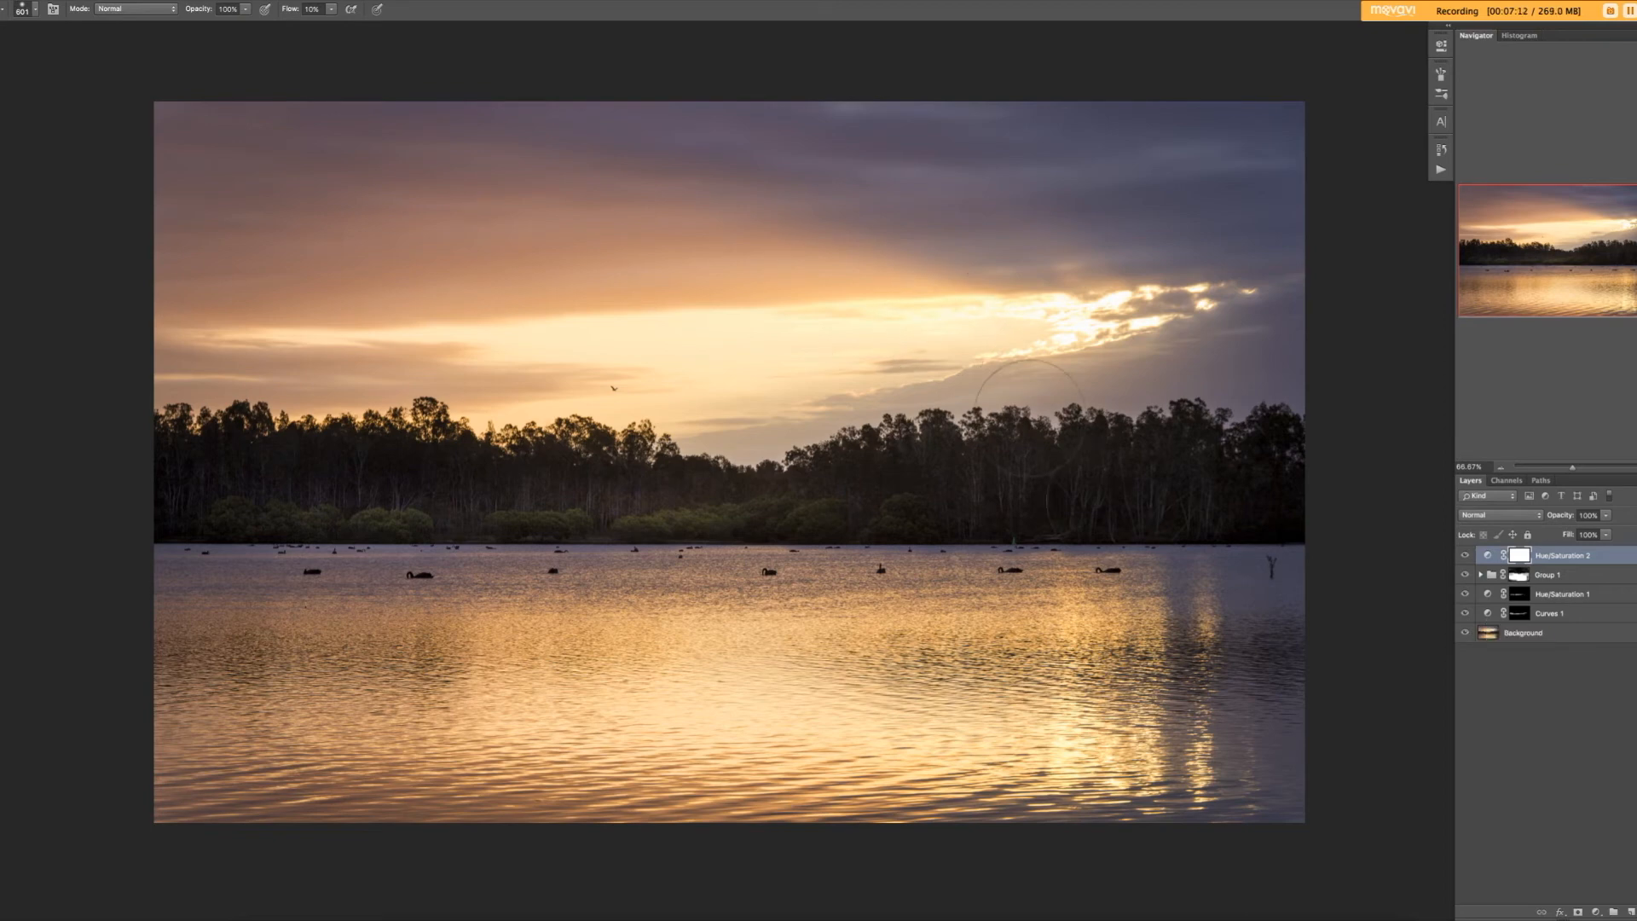
alt+click(1464, 635)
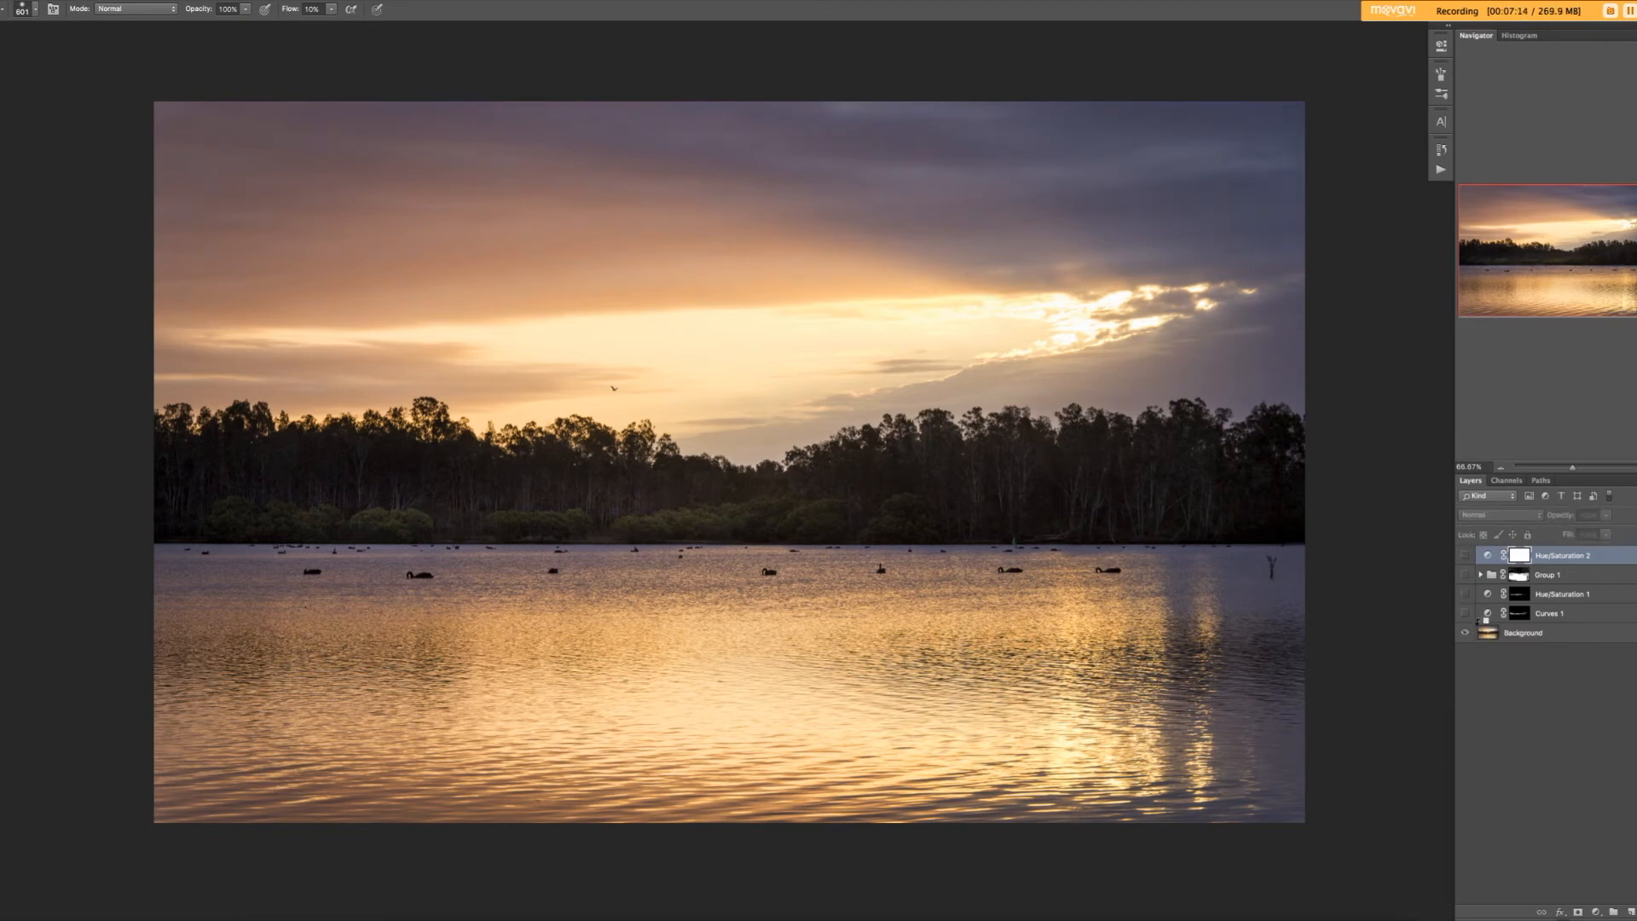
alt+click(1464, 634)
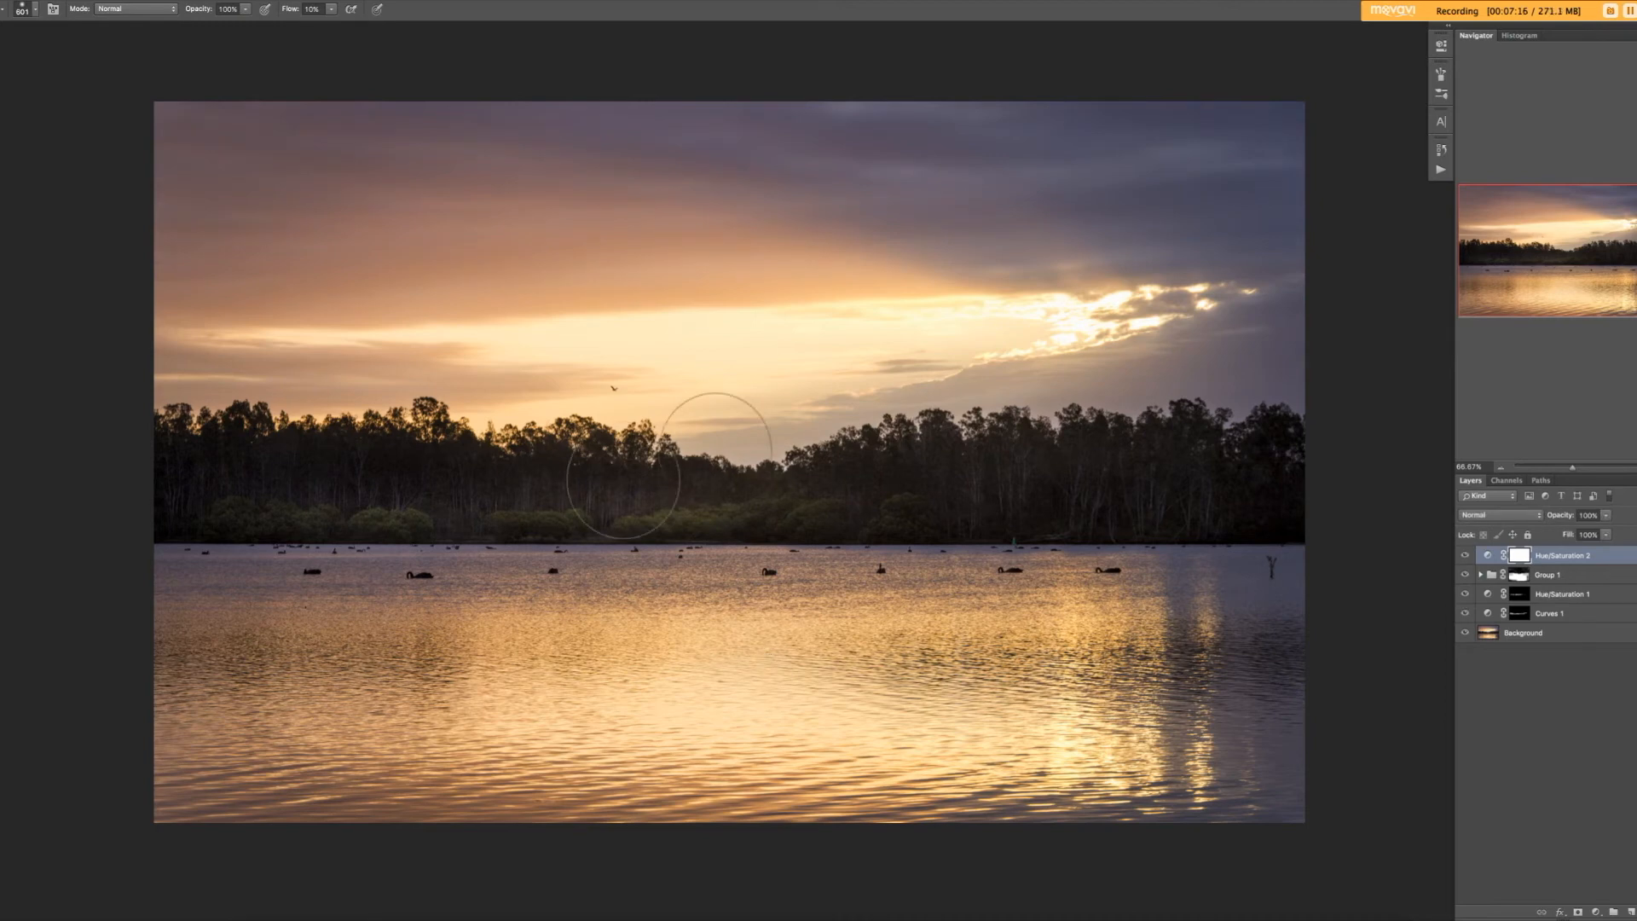
alt+click(1464, 635)
alt+click(1464, 634)
Preview the edited photo enlarged in full-screen mode against black, and return to the view with the layers showing.
key(f)
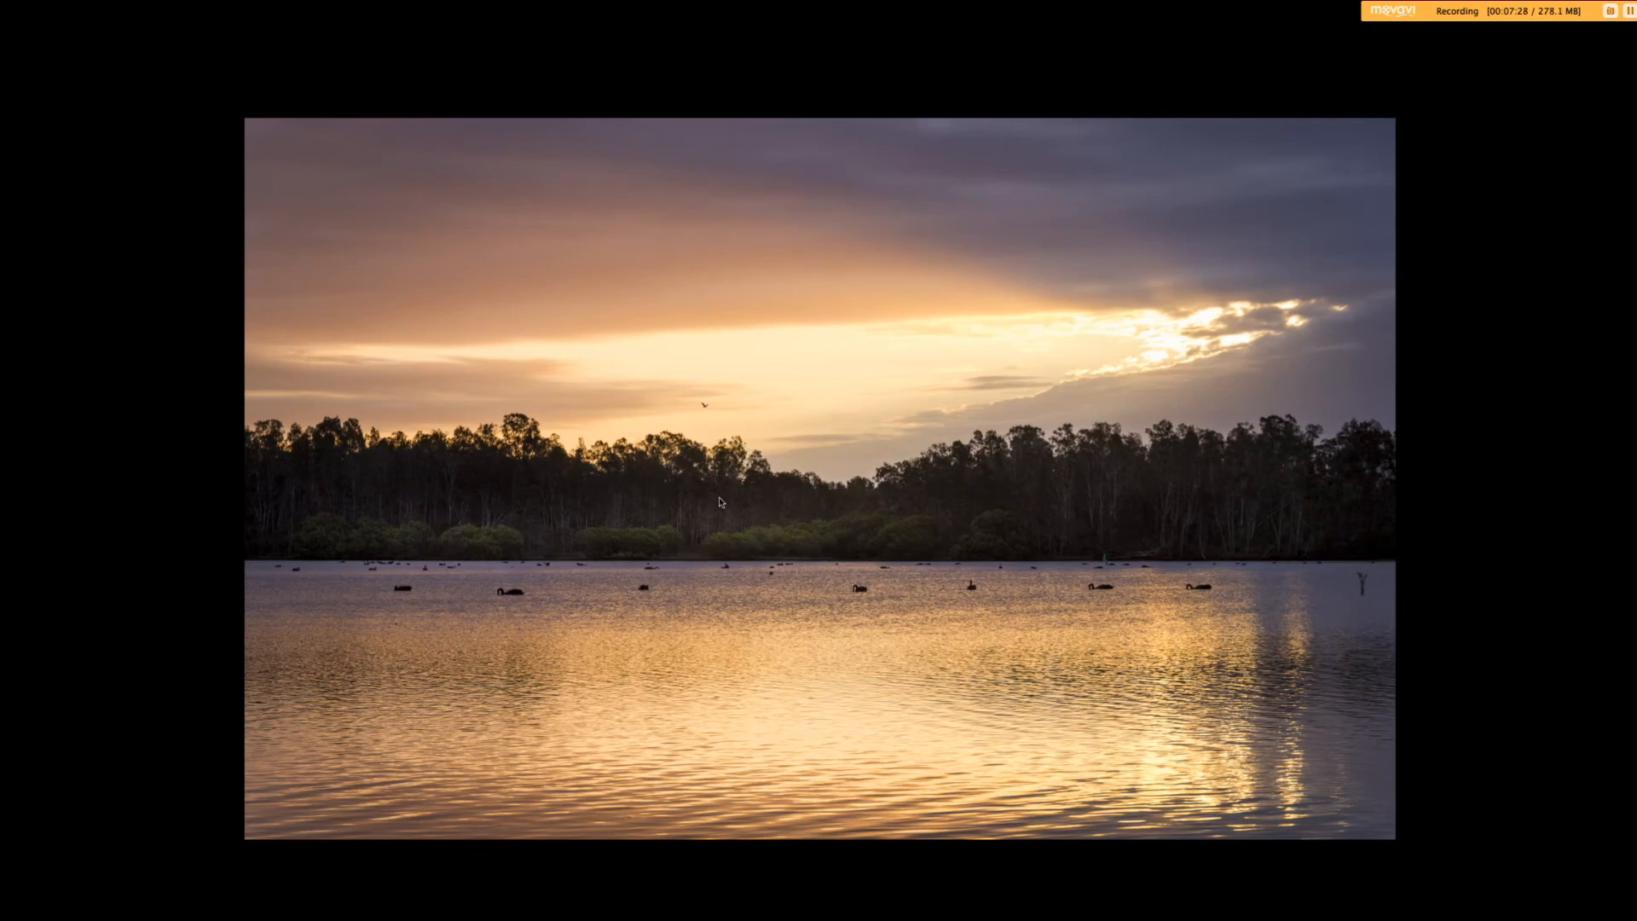
key(super+o)
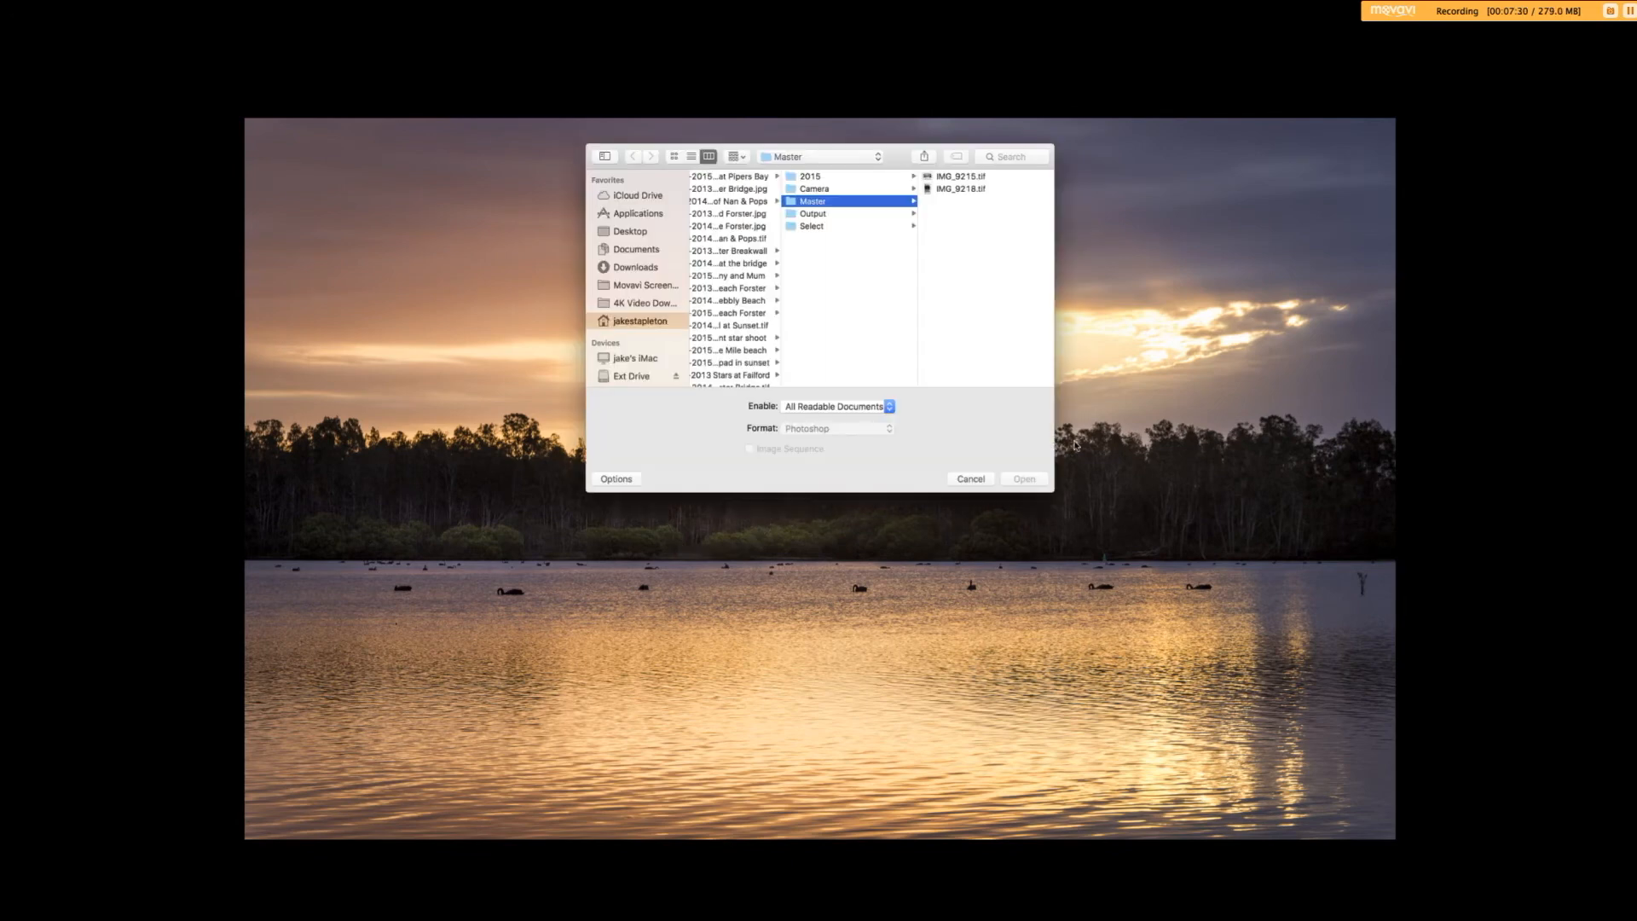
click(977, 481)
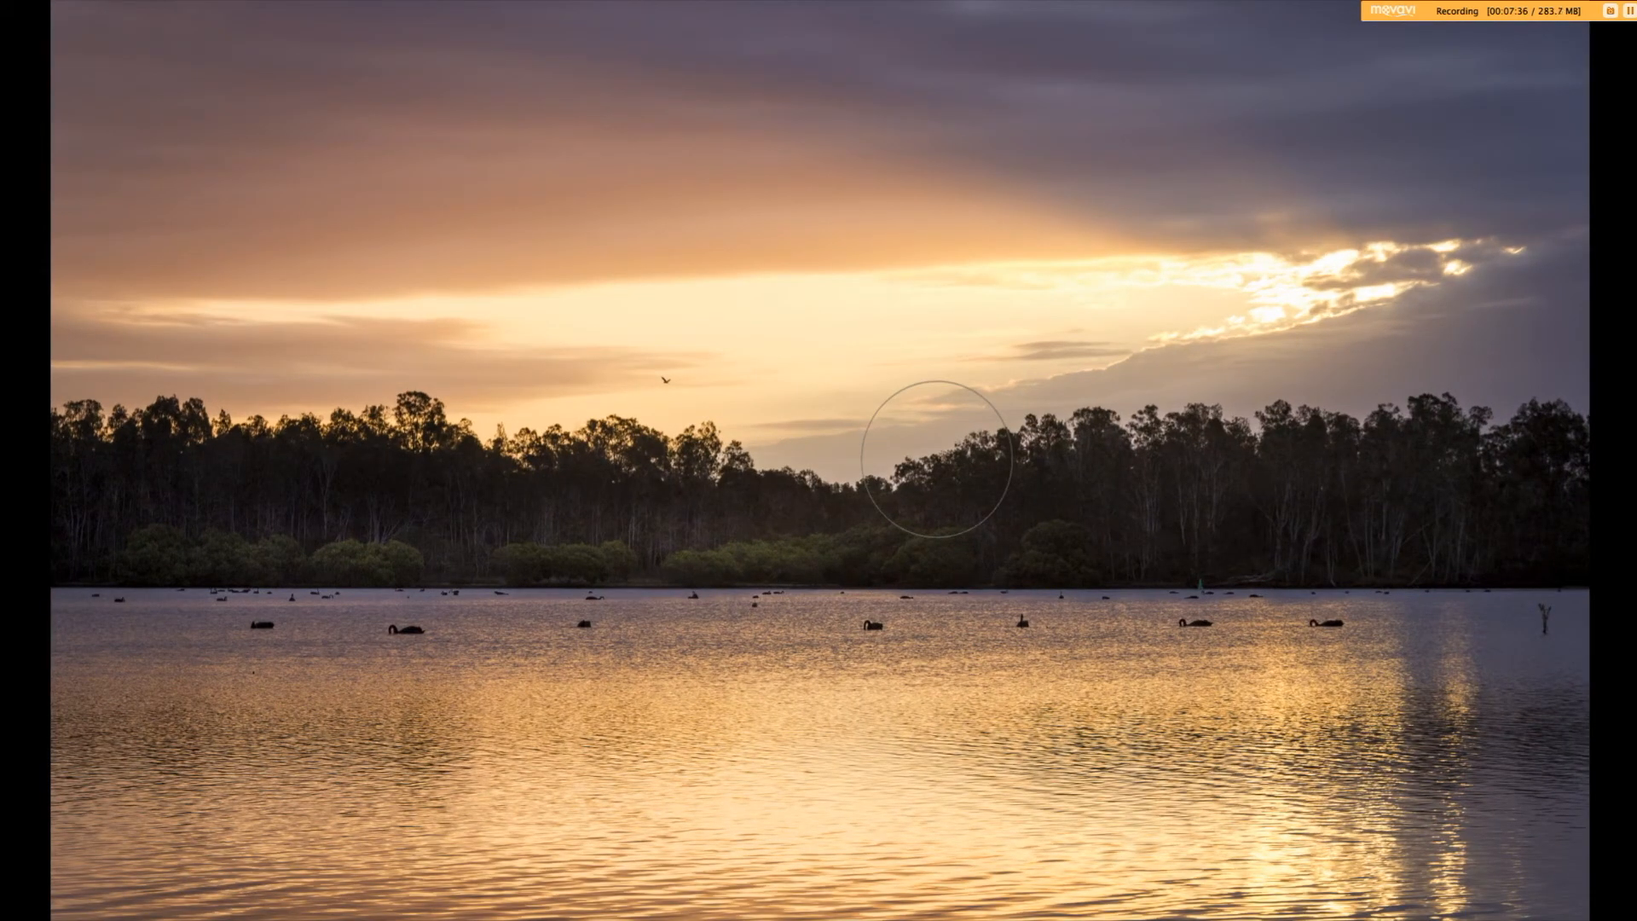
key(f)
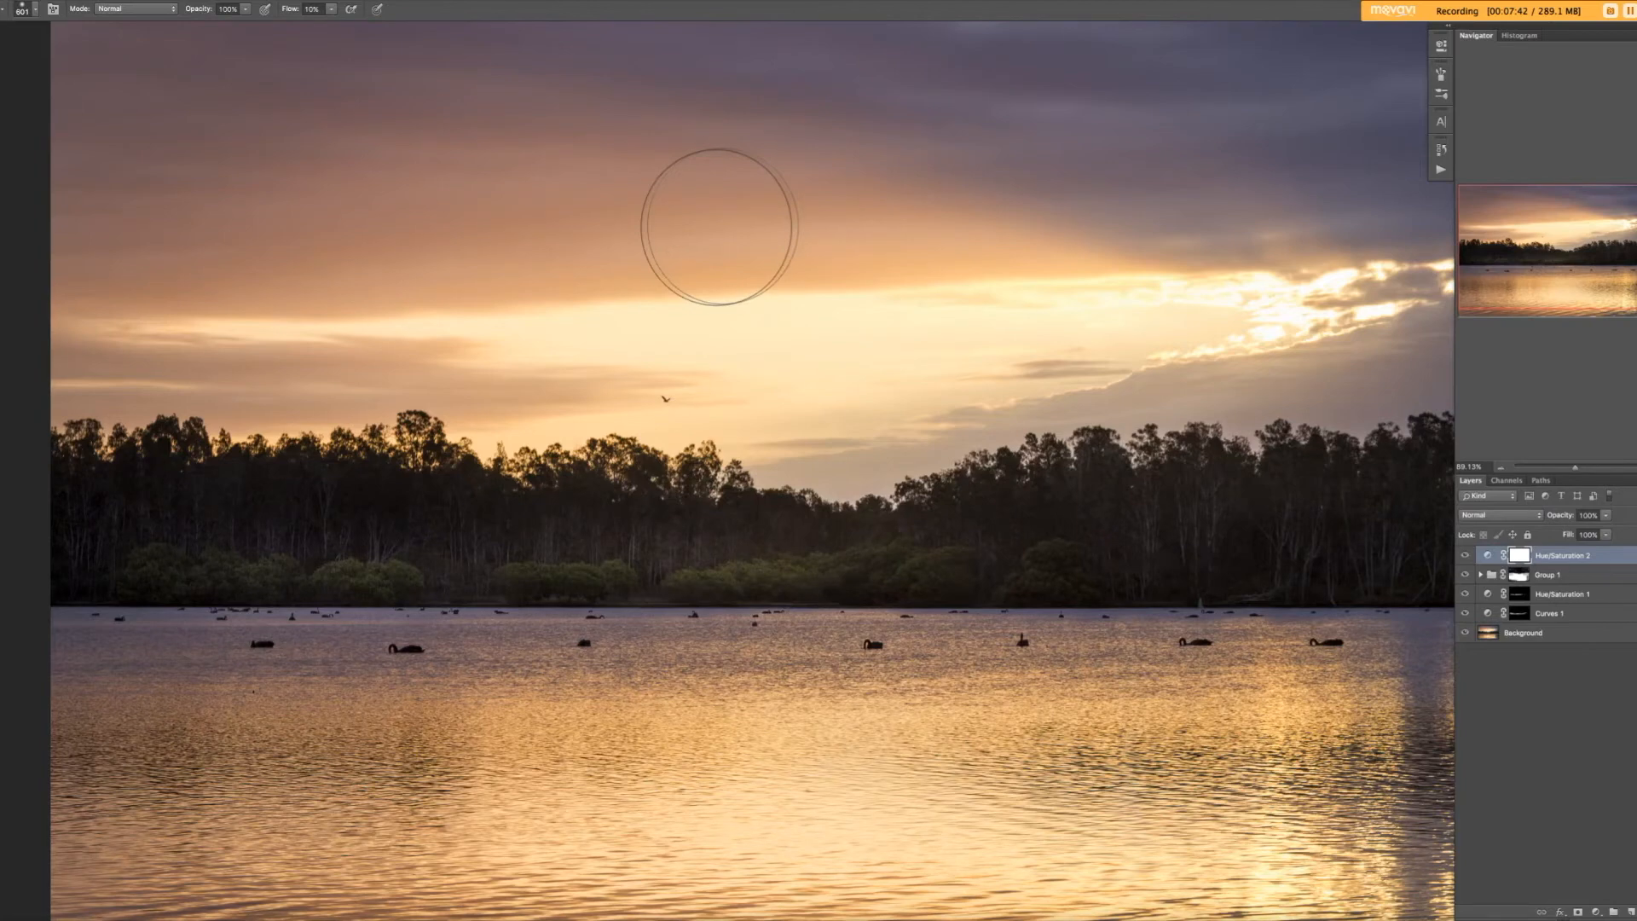
key(f)
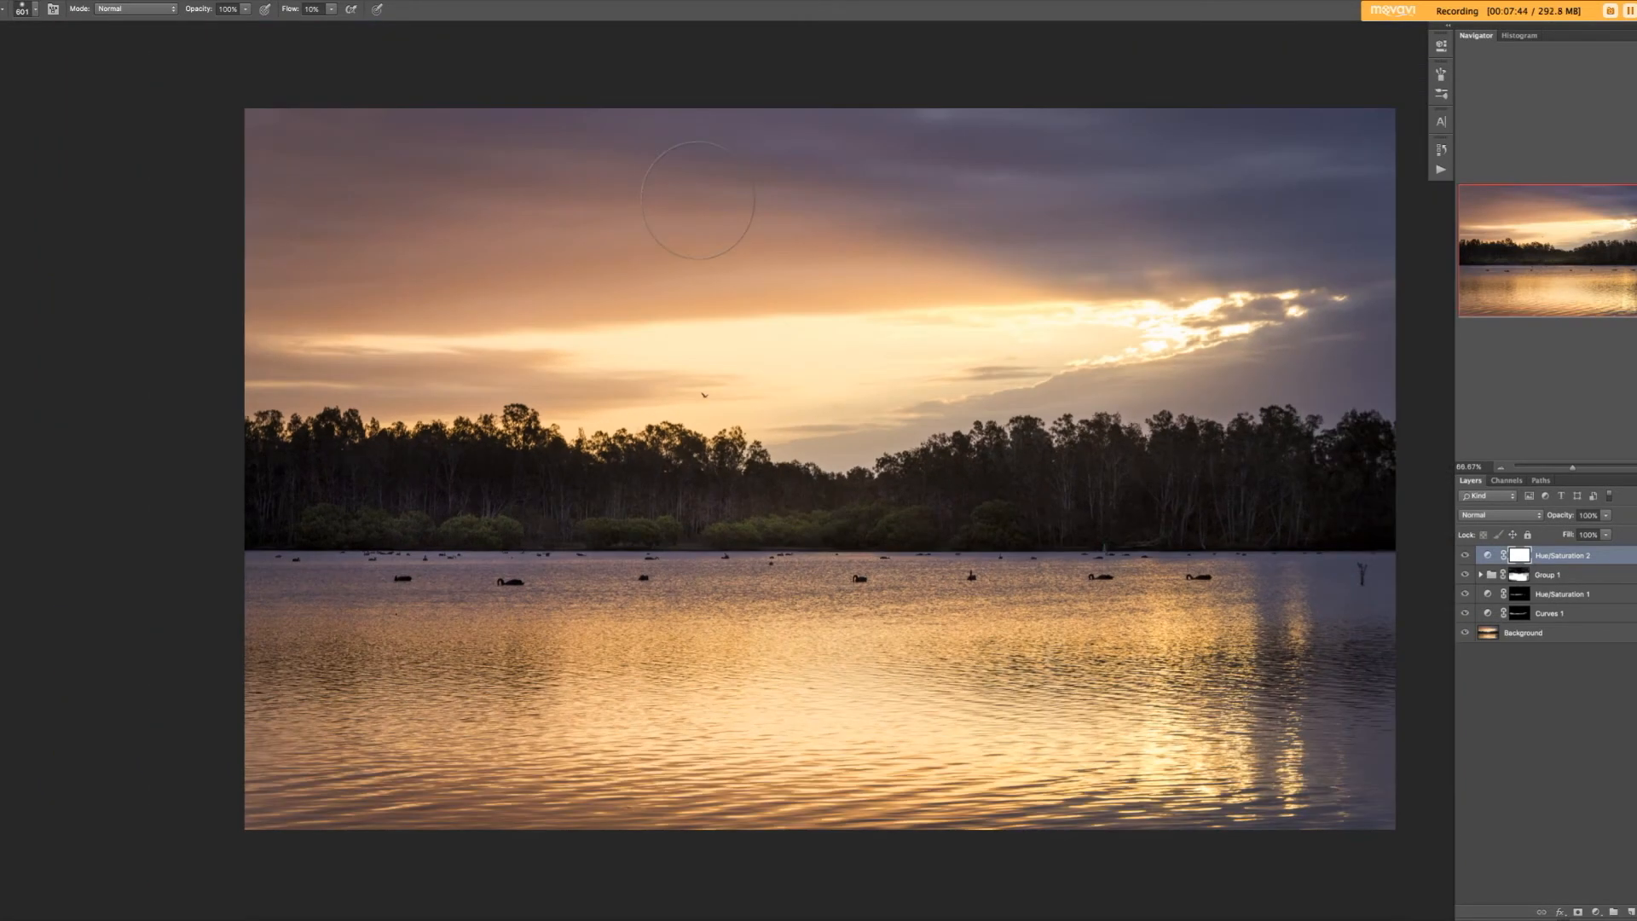
mouse_move(810, 345)
mouse_down()
mouse_move(745, 364)
mouse_move(738, 335)
mouse_up()
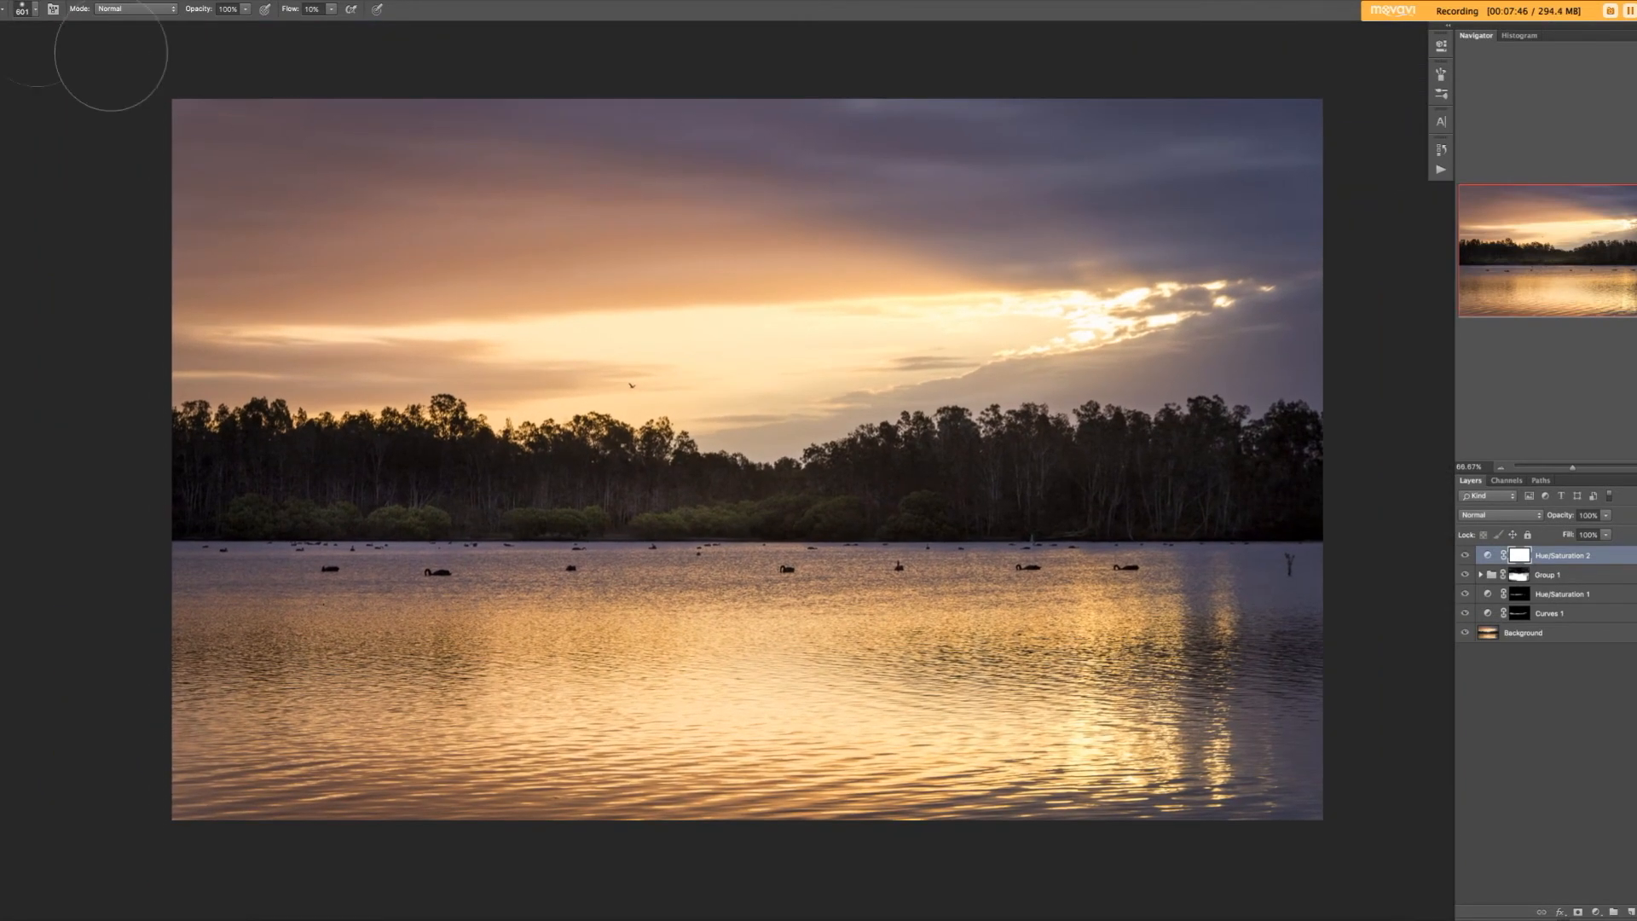
Start saving the photo under a new name, clear the old name, and browse to YOUTUBE's "08-11-2015 What I do First in Lightroom and Photoshop Part 1" folder.
click(90, 7)
click(119, 133)
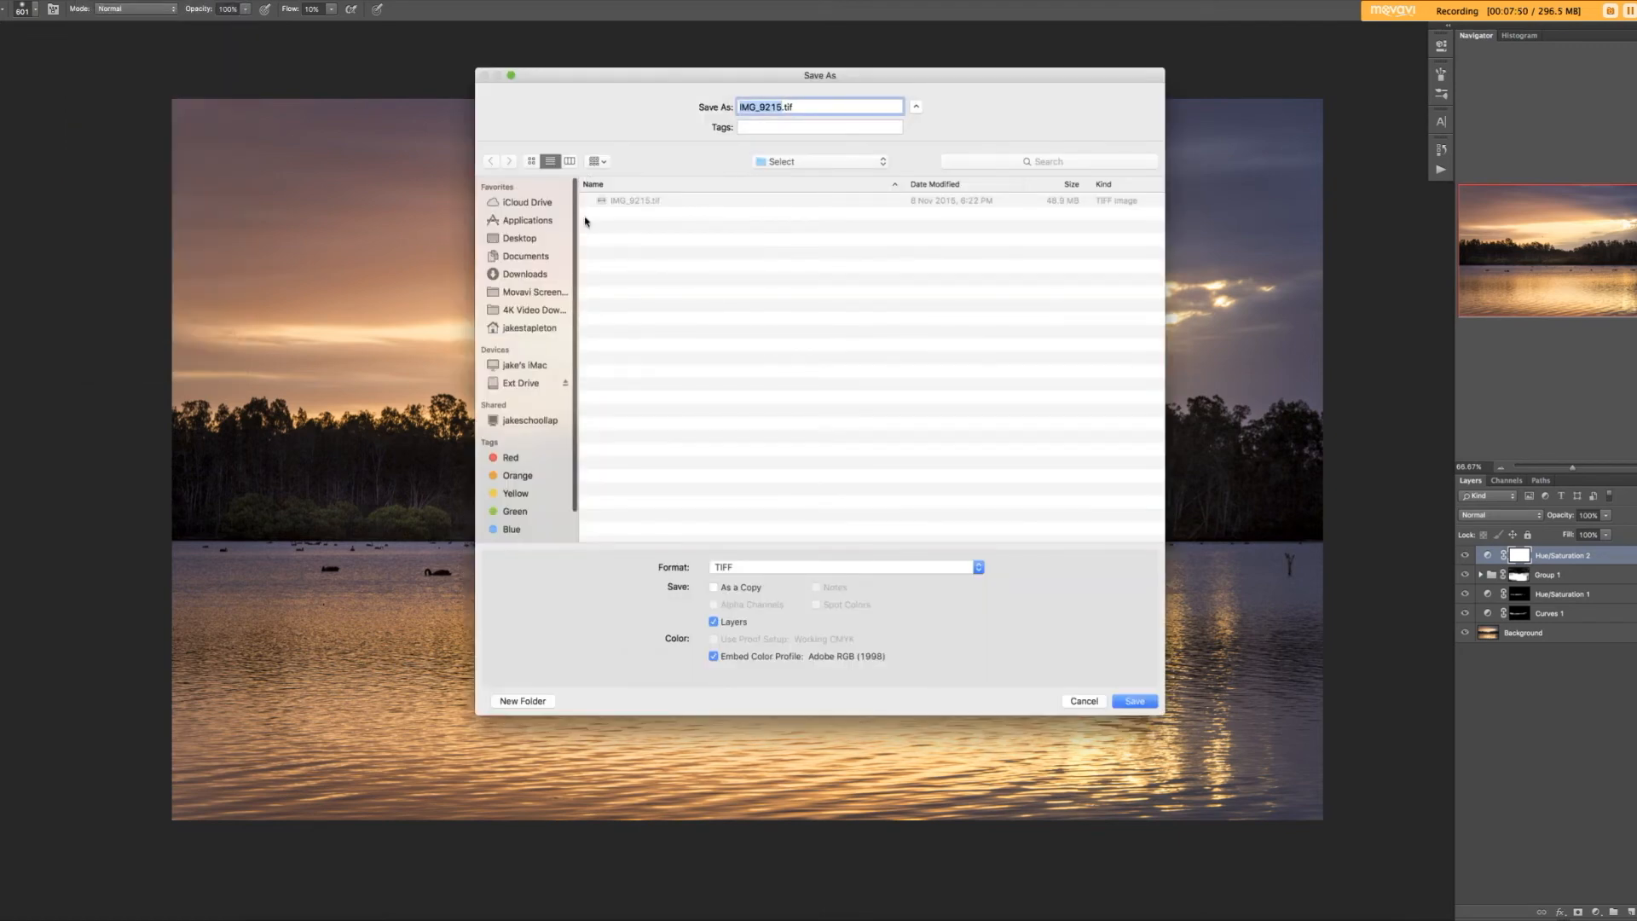
click(526, 332)
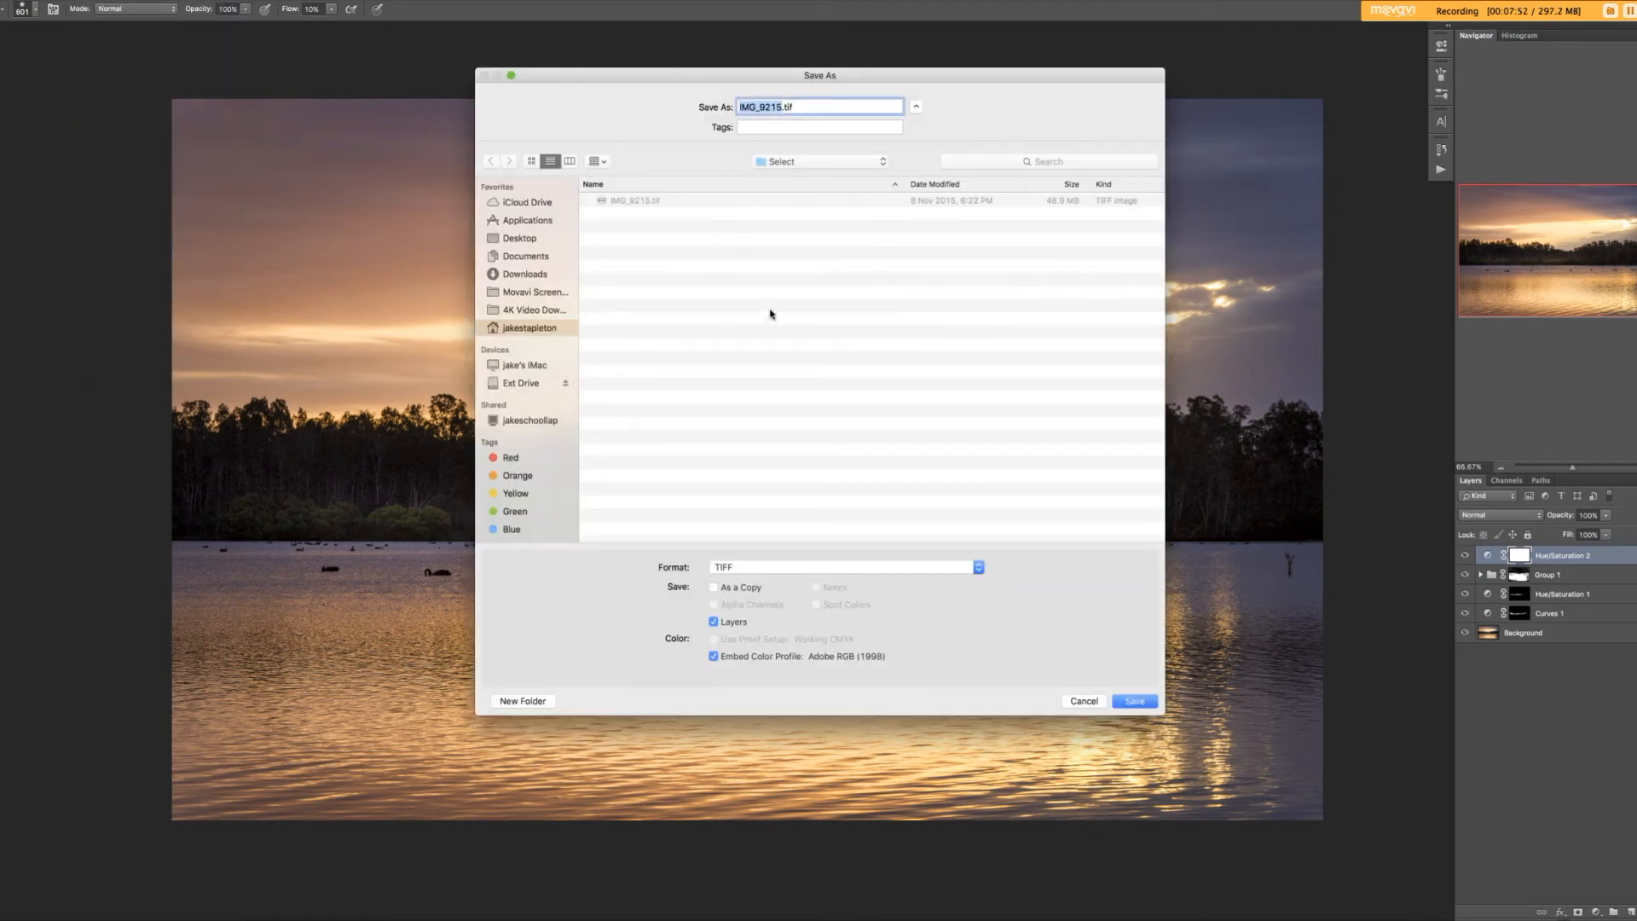
key(BackSpace)
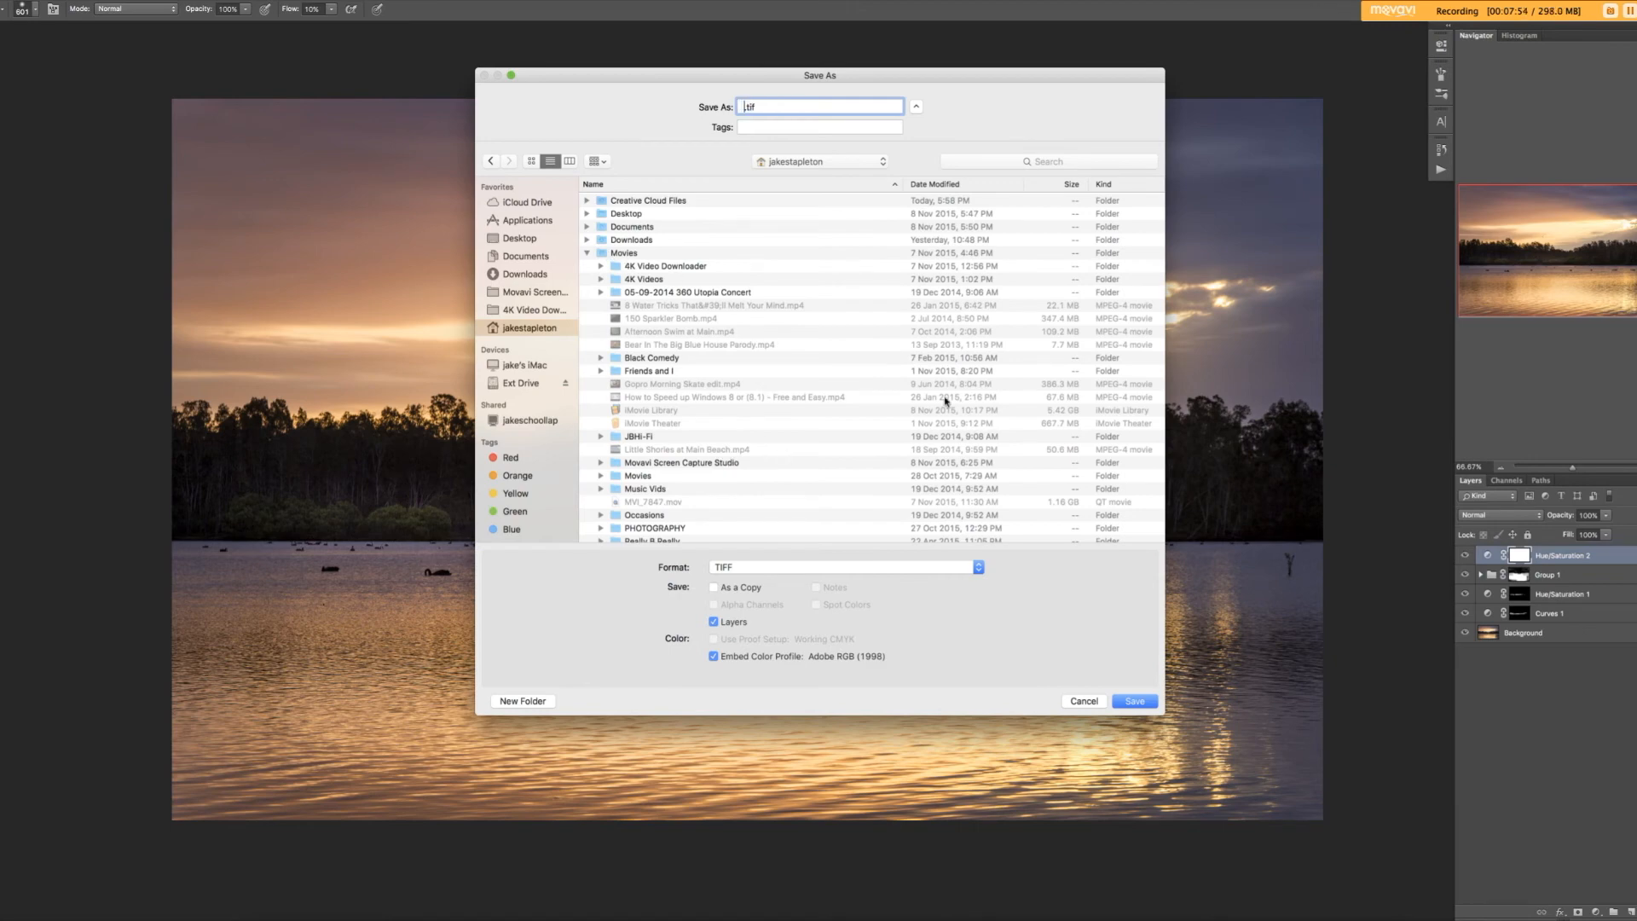
scroll(757, 388, down, 5)
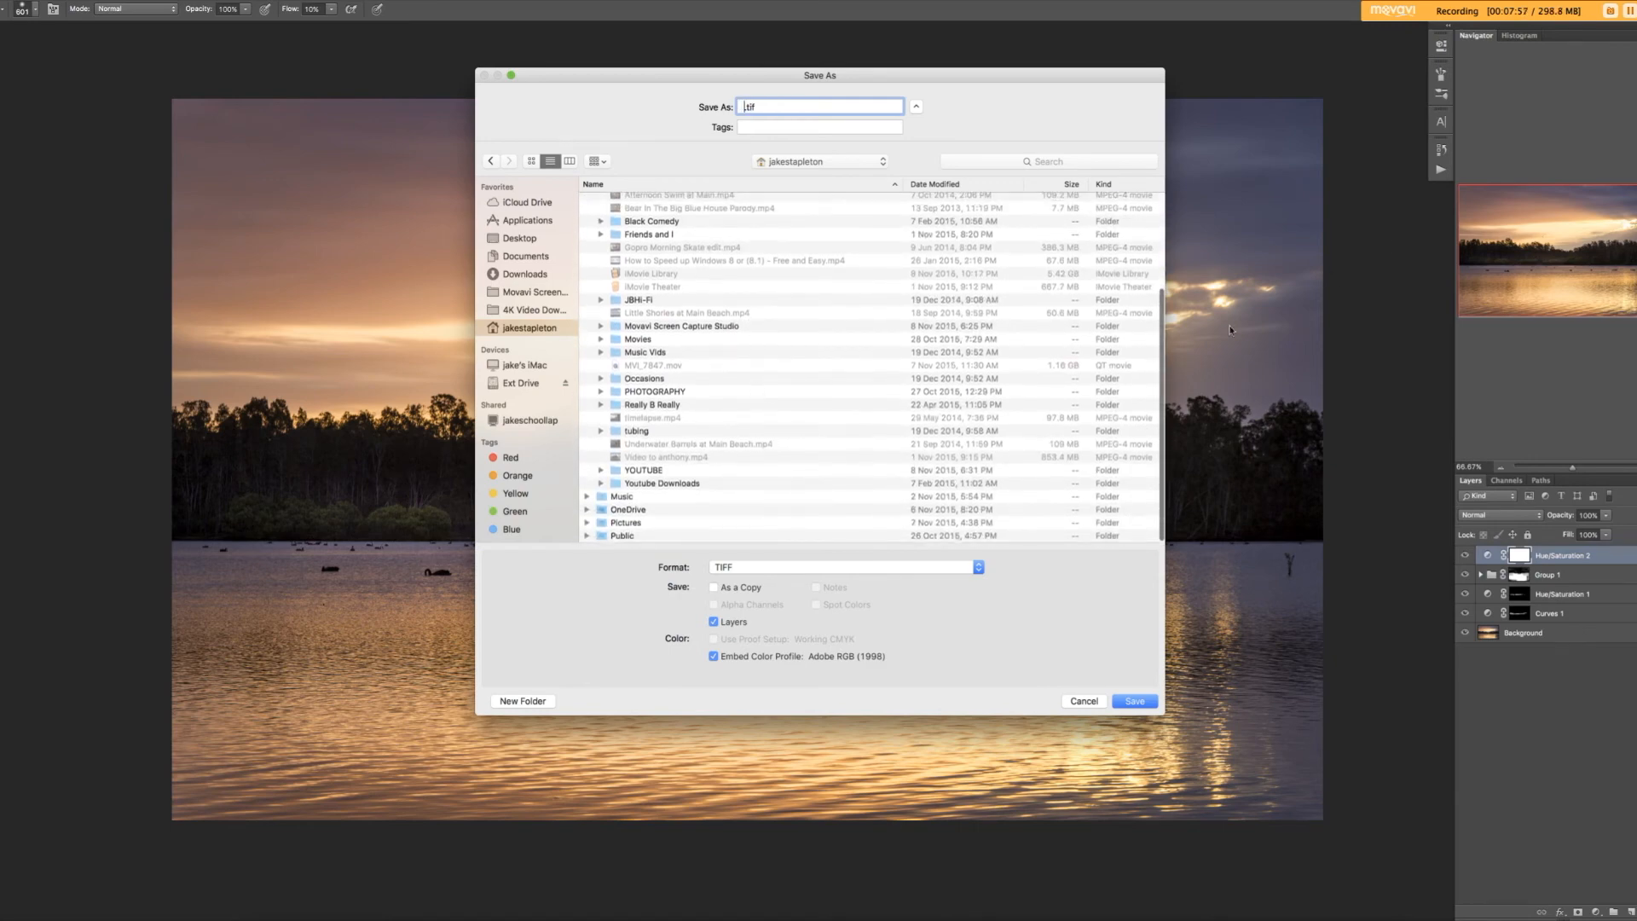
double_click(654, 471)
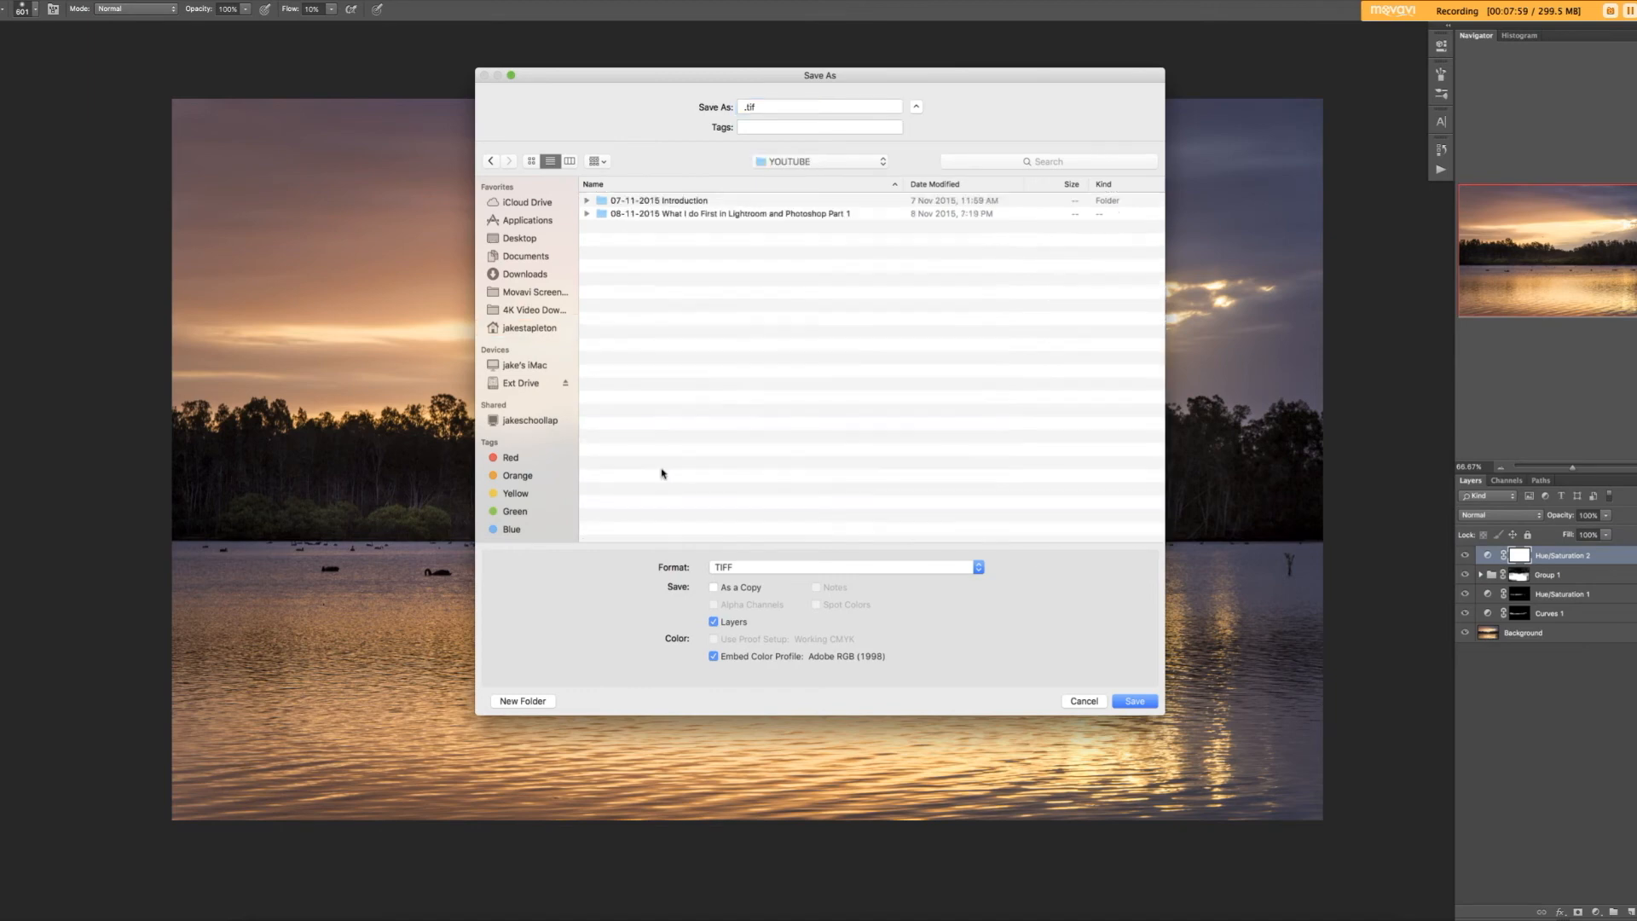
double_click(649, 215)
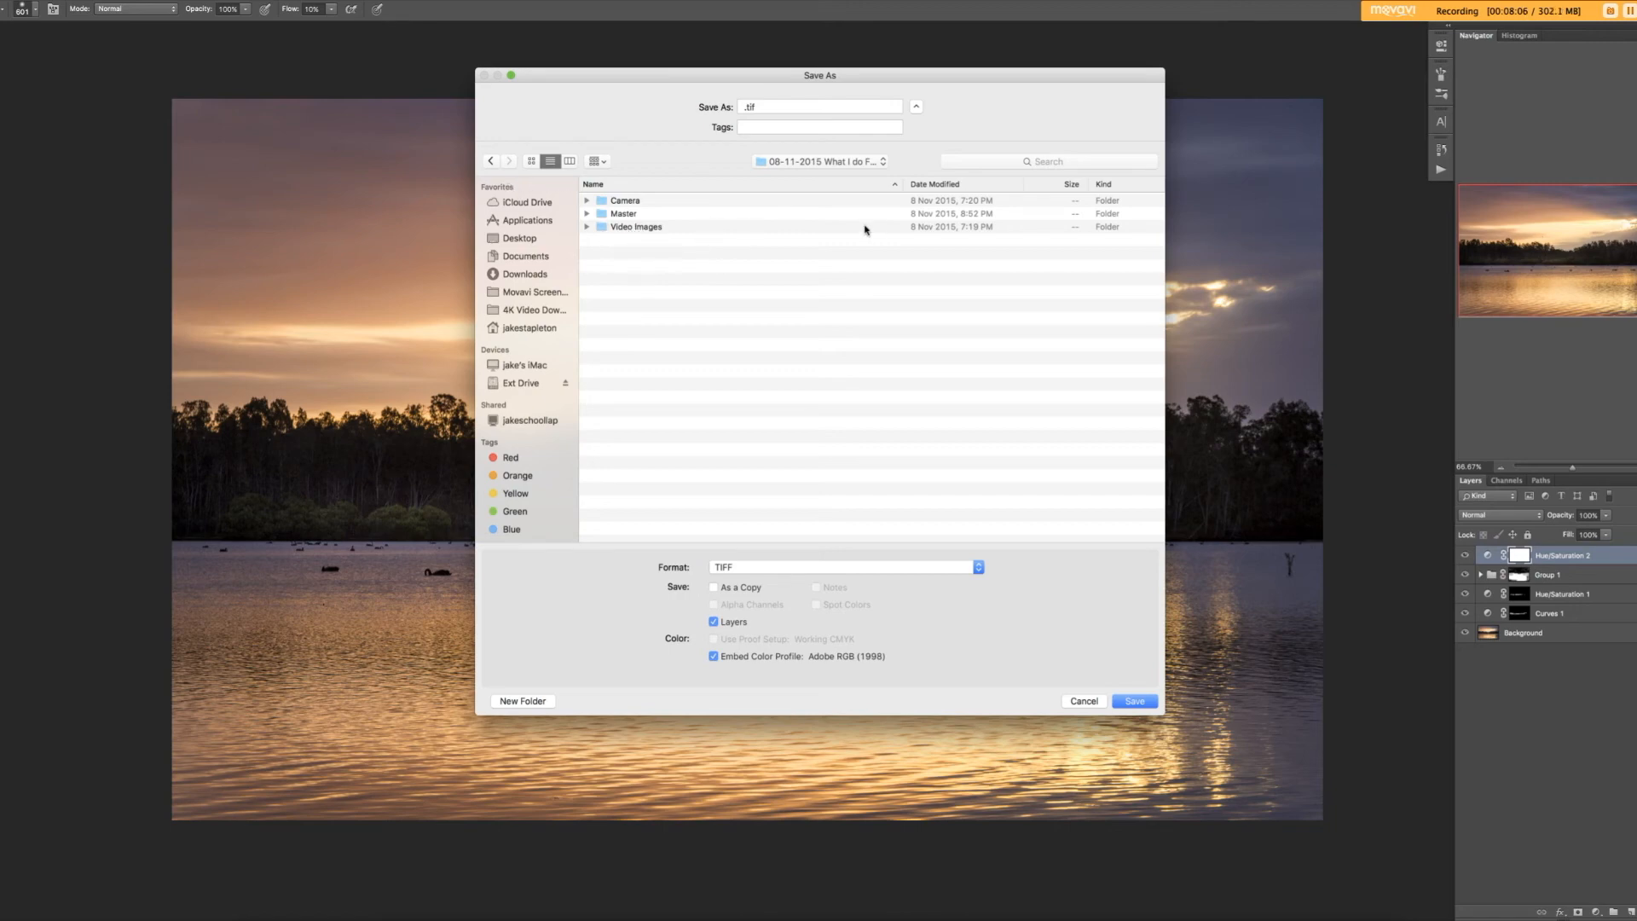
Choose the Master folder within Video Images, "08-11-2015 Sunset at the water", as the save location.
click(586, 227)
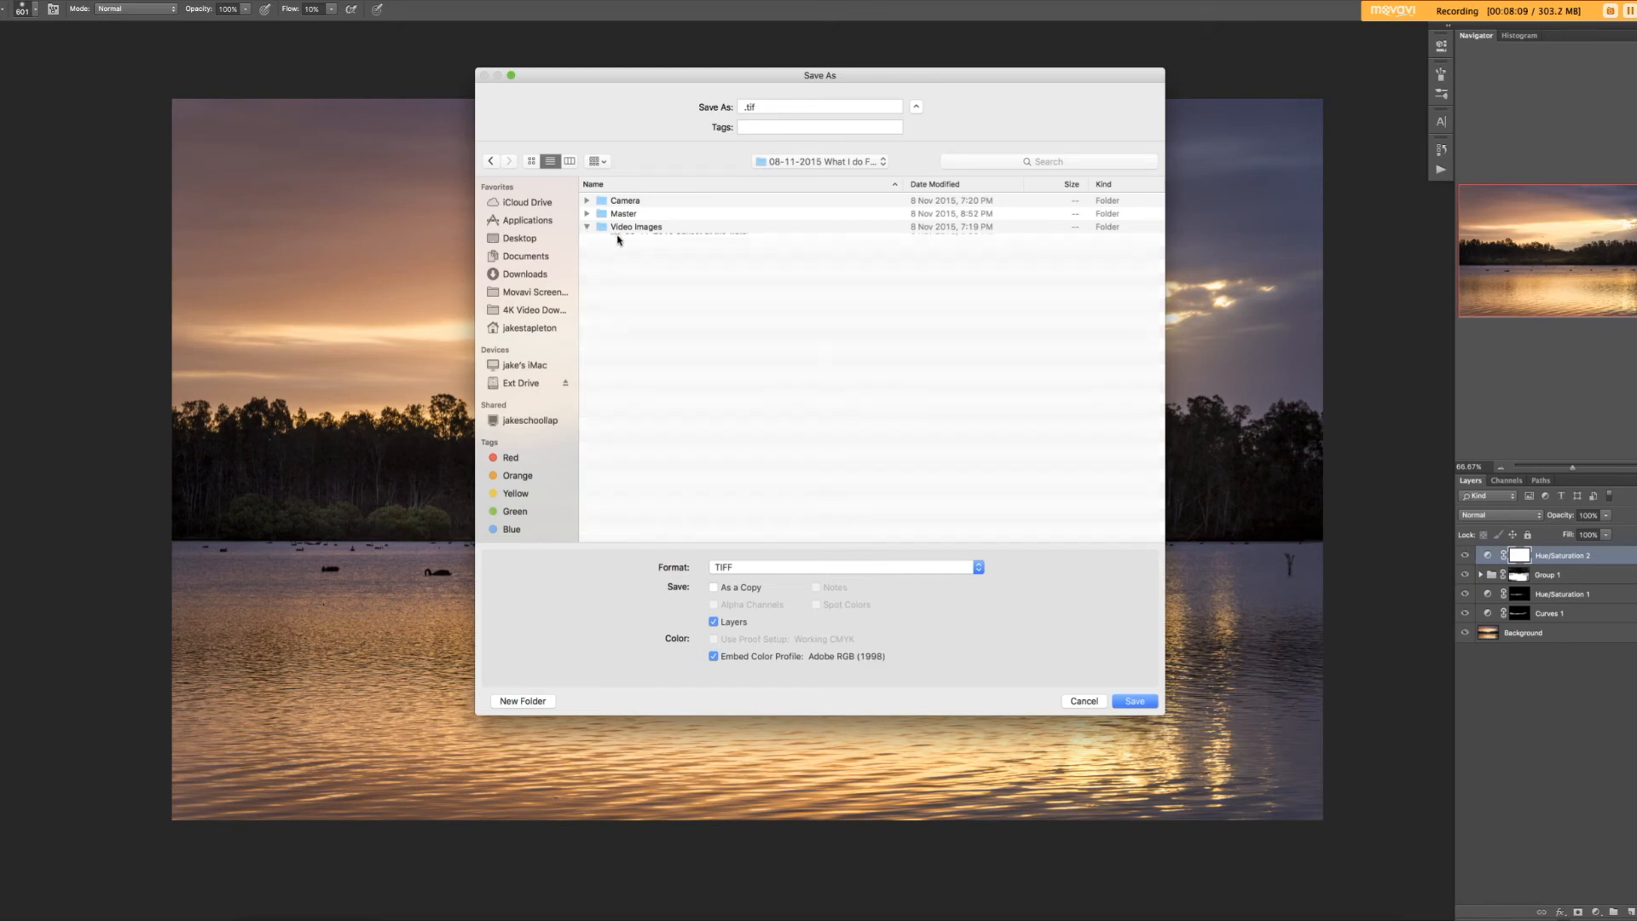
click(694, 242)
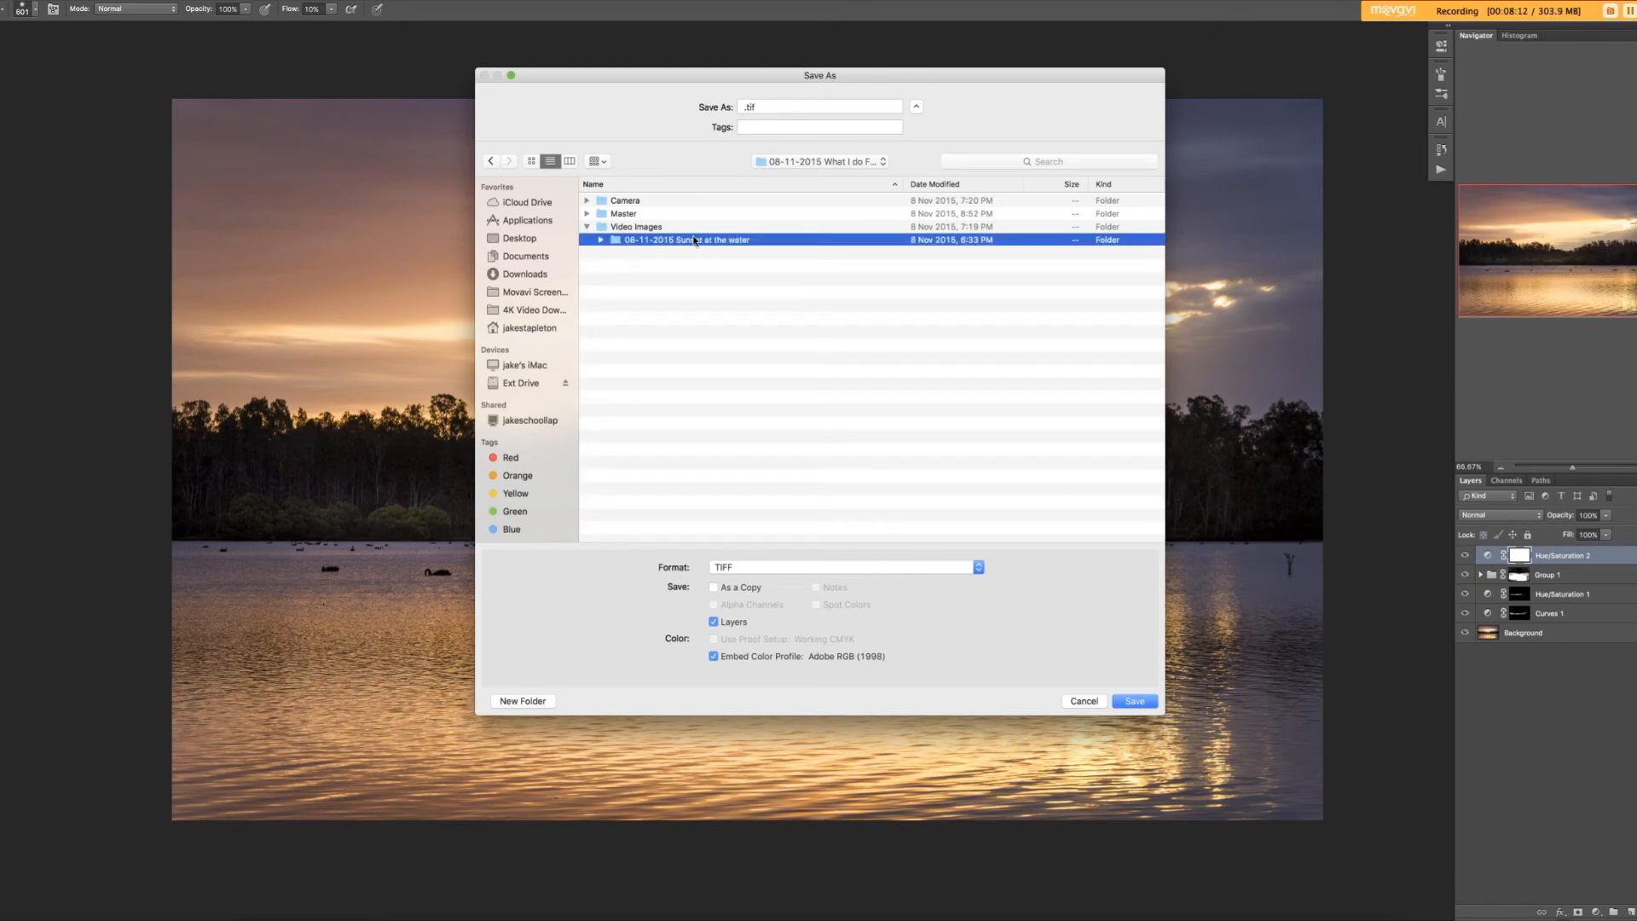
click(600, 240)
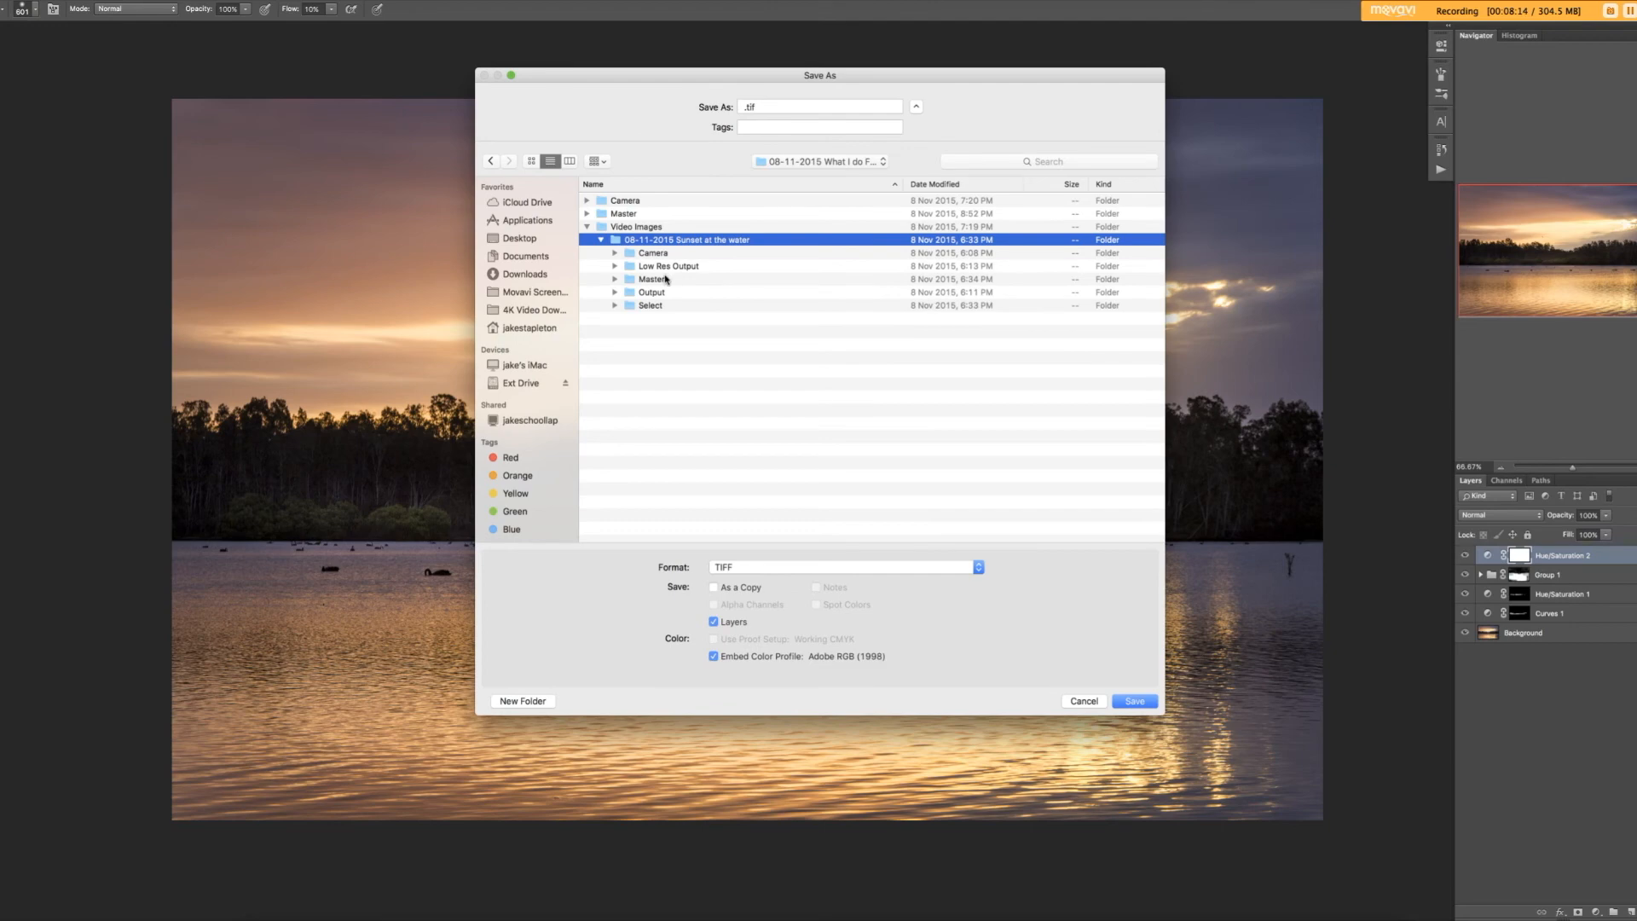
click(657, 282)
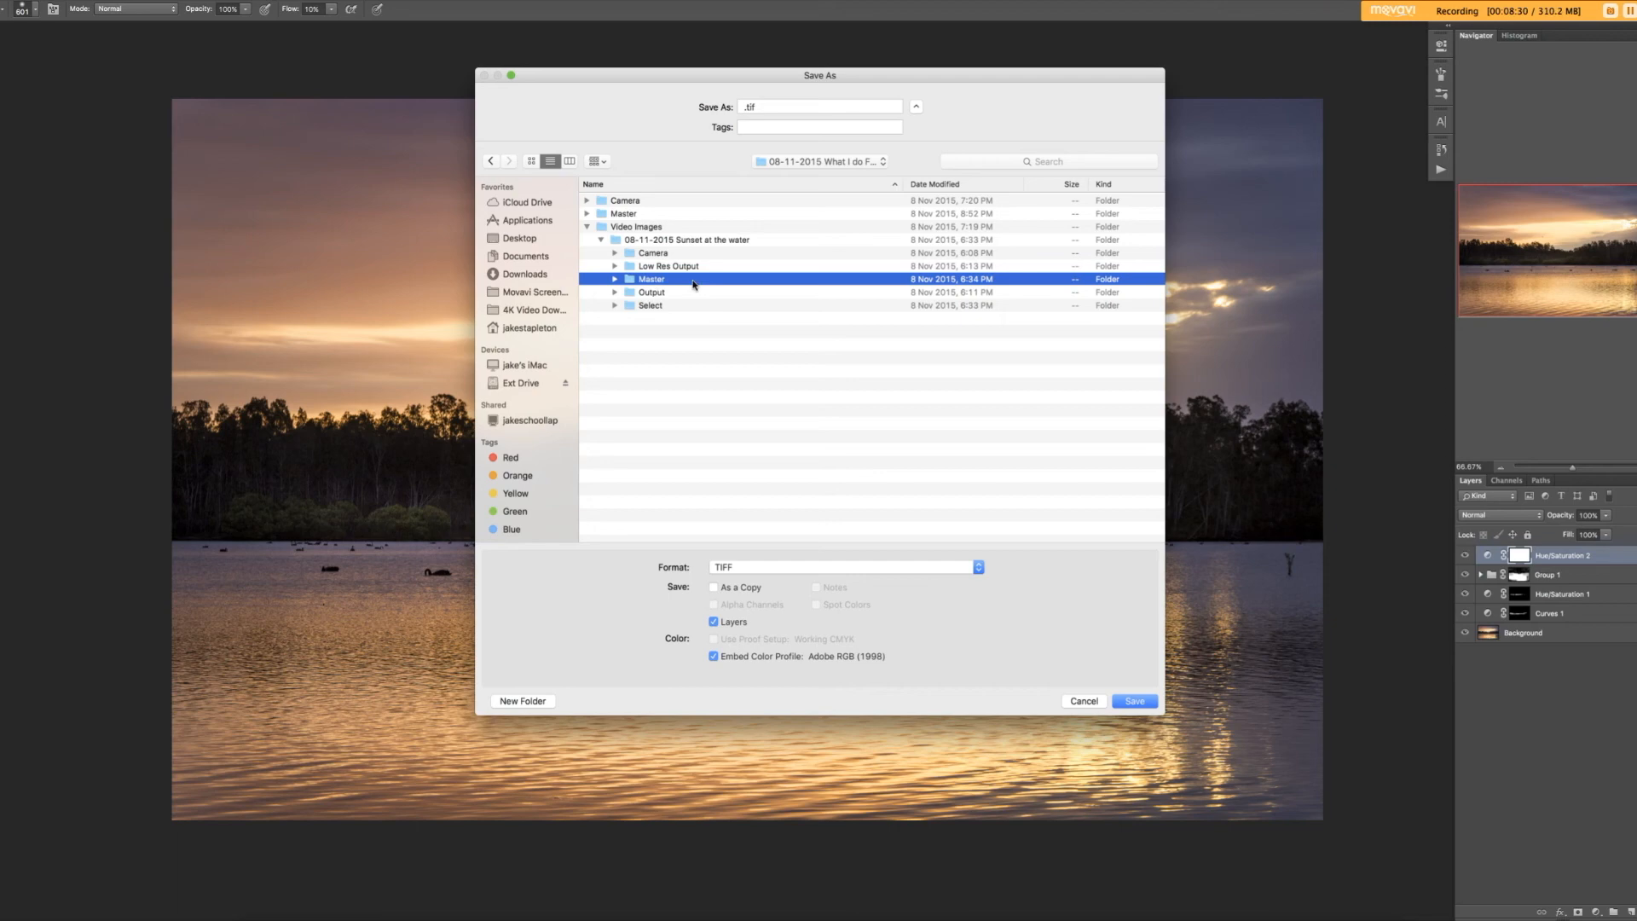
click(1128, 706)
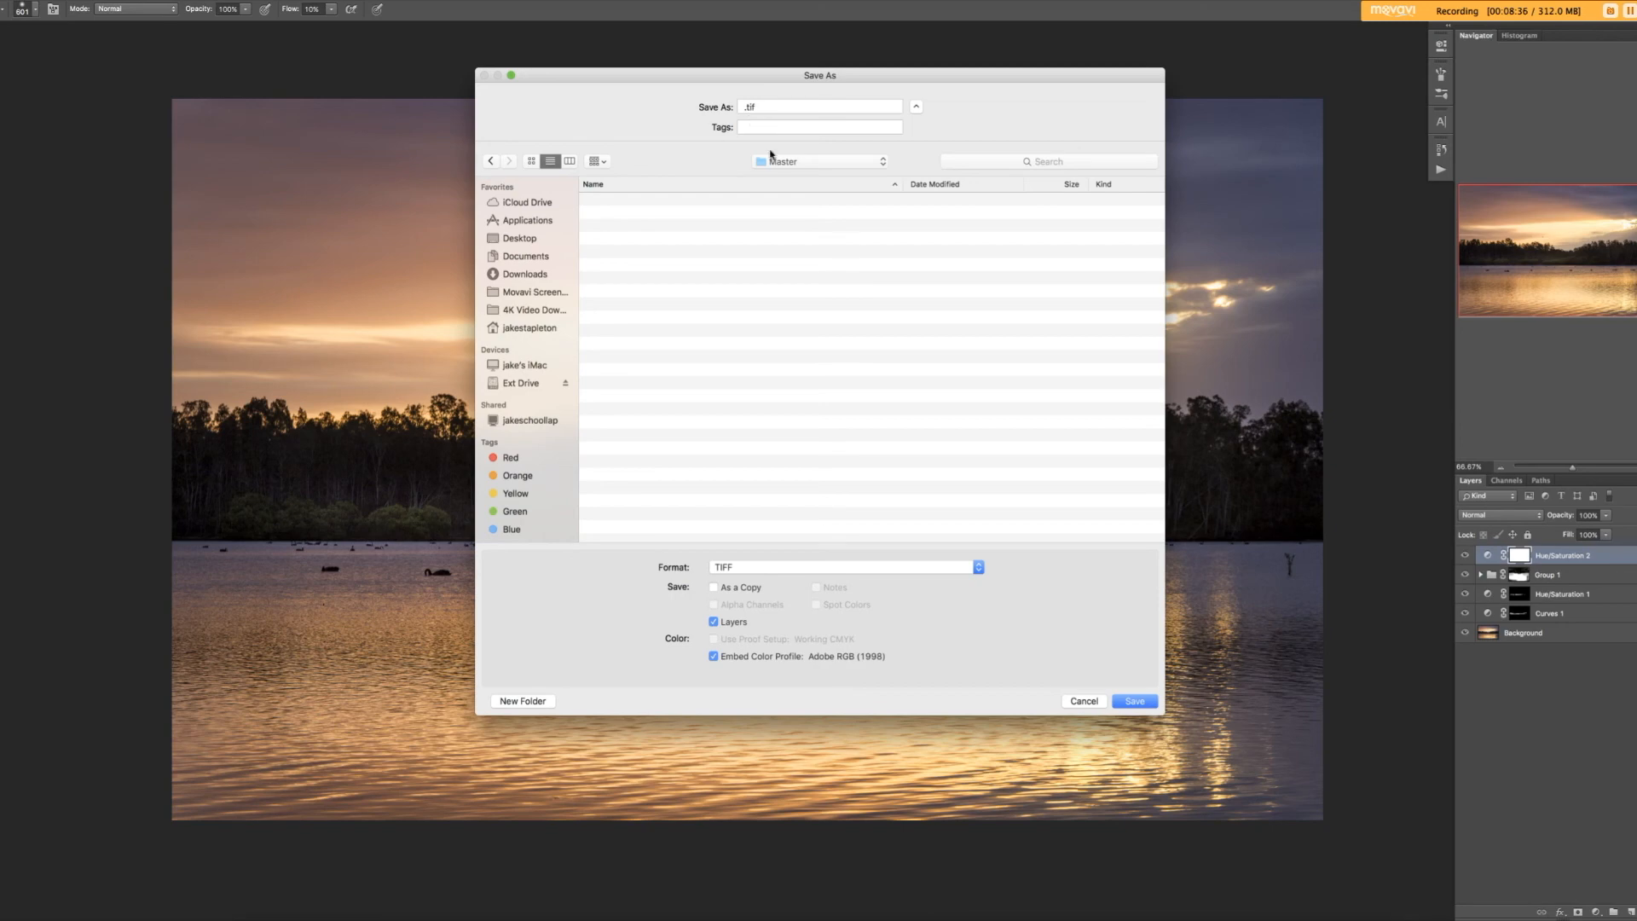
Save the layered photo as a TIFF with no image compression, interleaved pixel order, IBM PC byte order and RLE layer compression.
click(1135, 701)
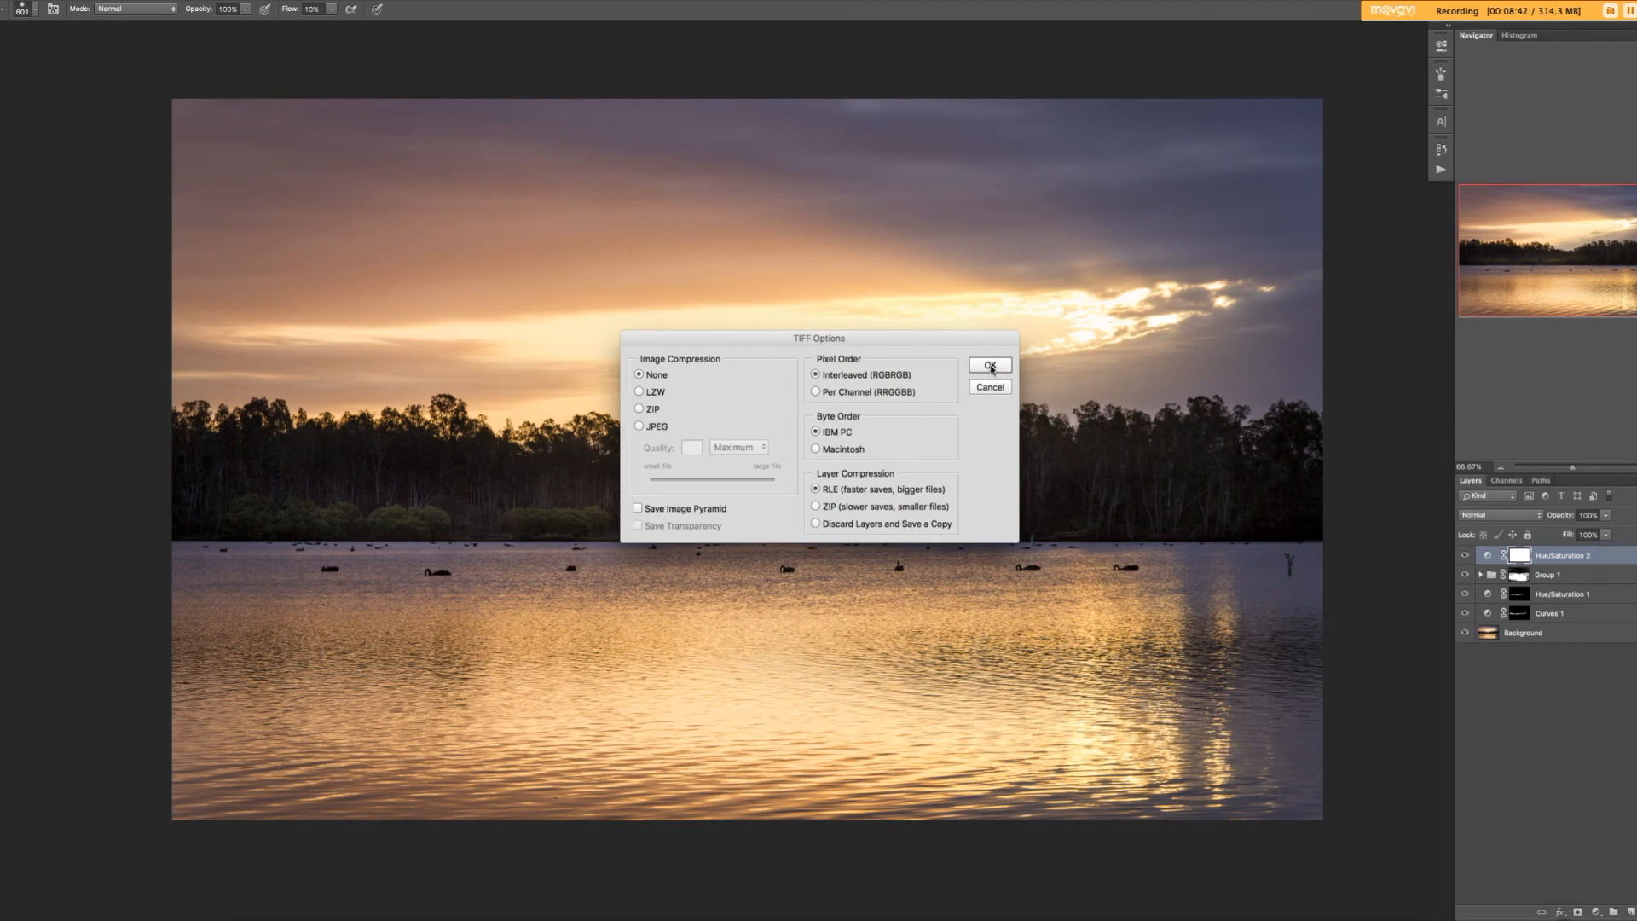
click(991, 367)
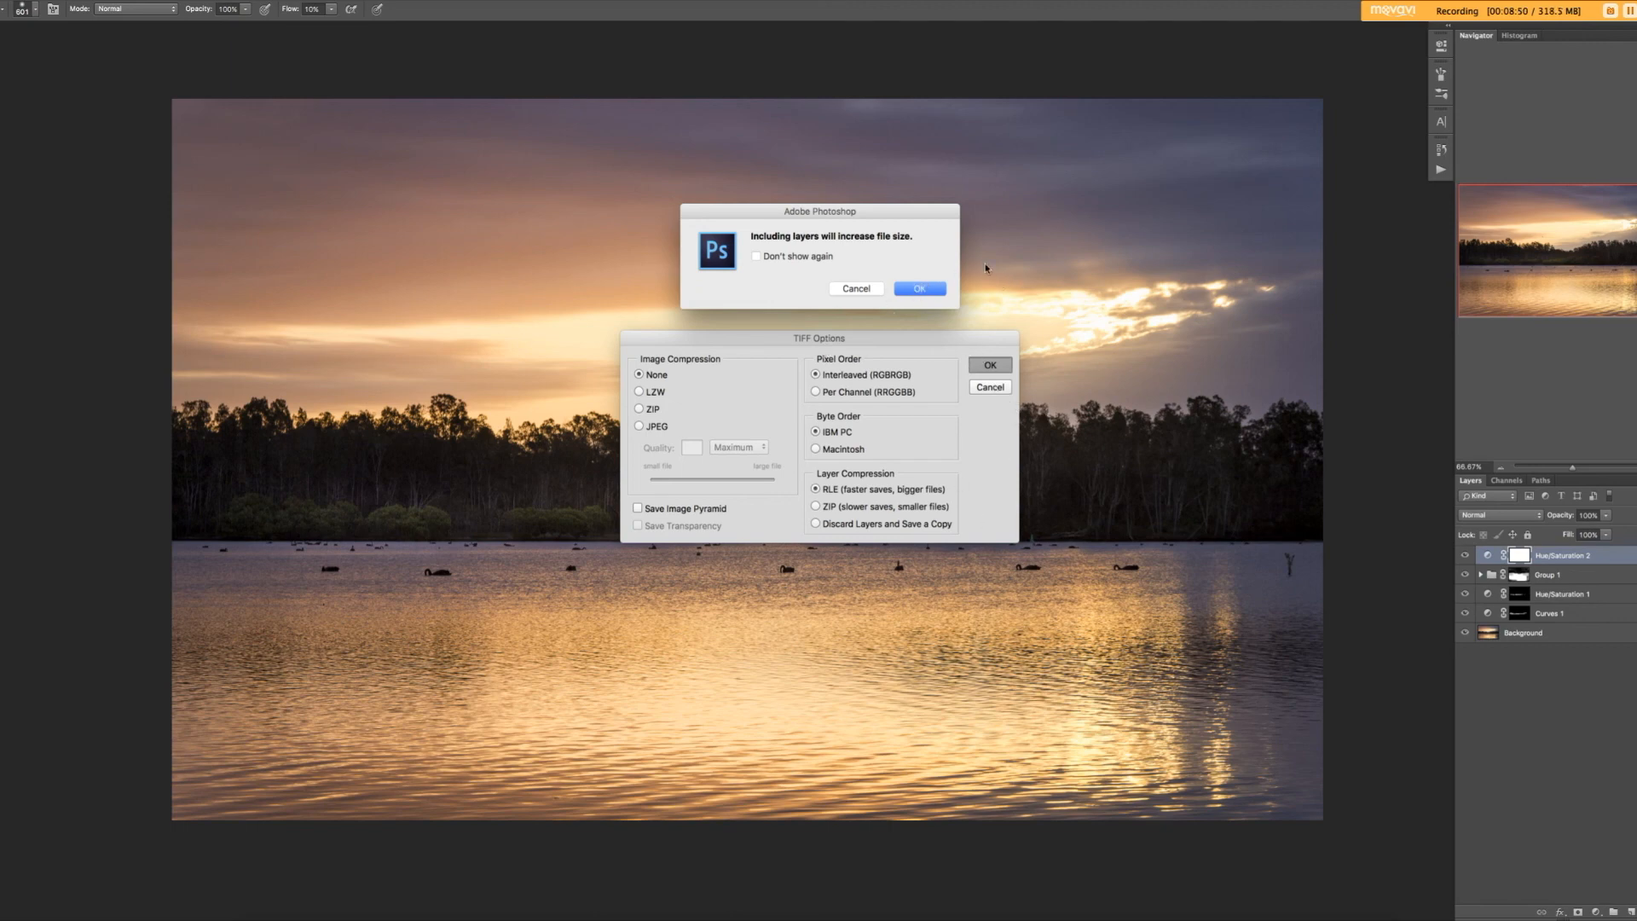
click(918, 291)
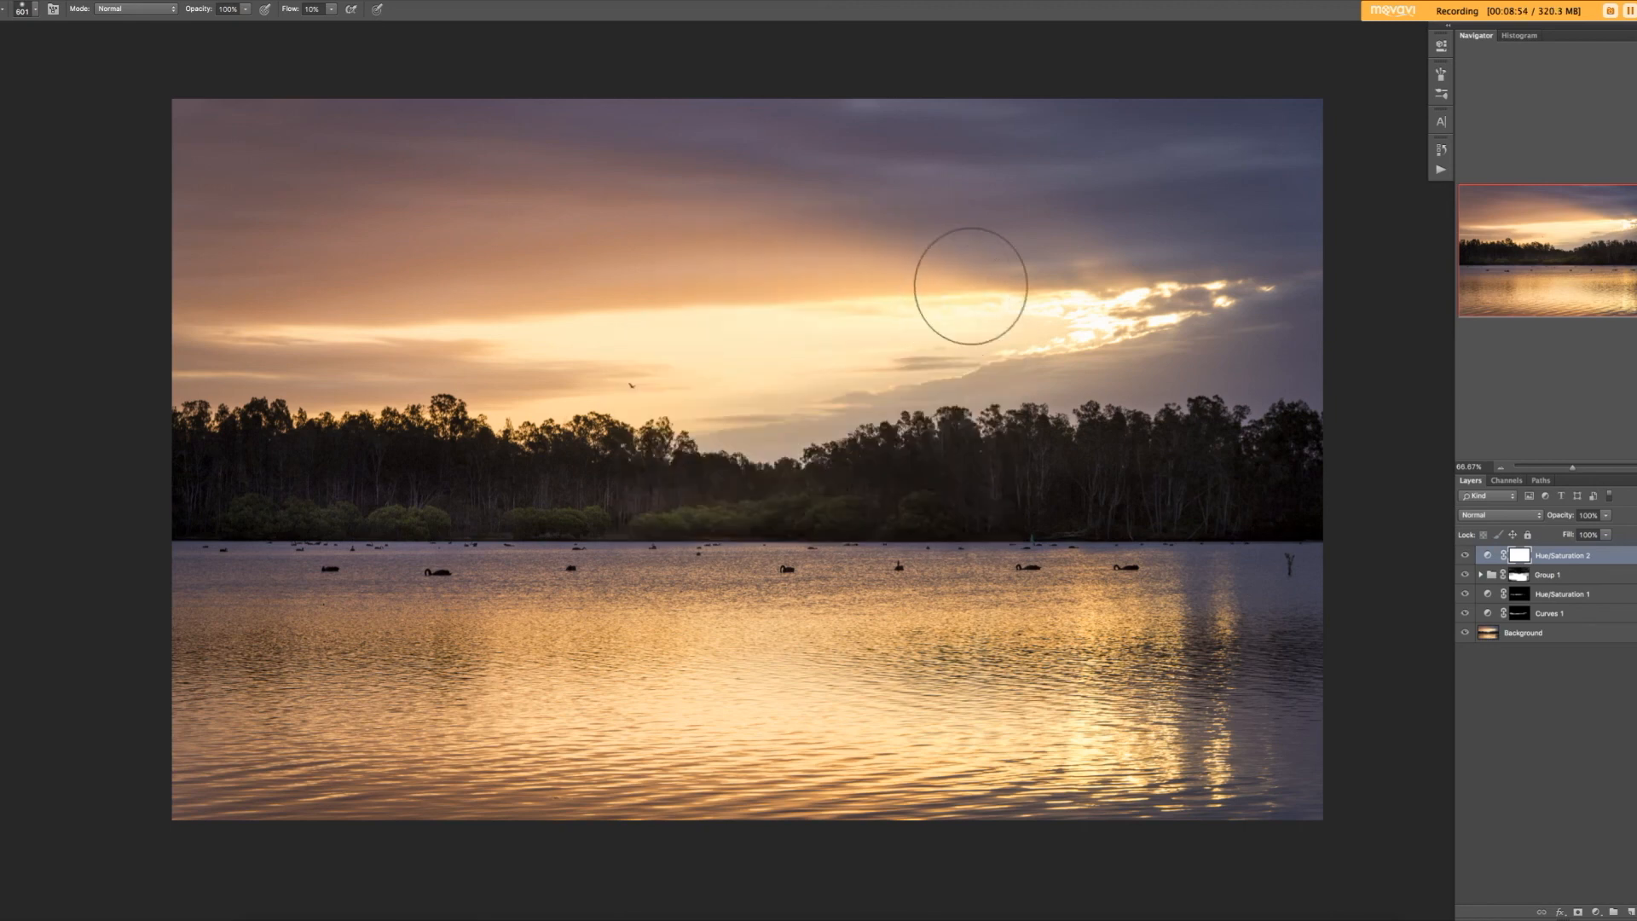